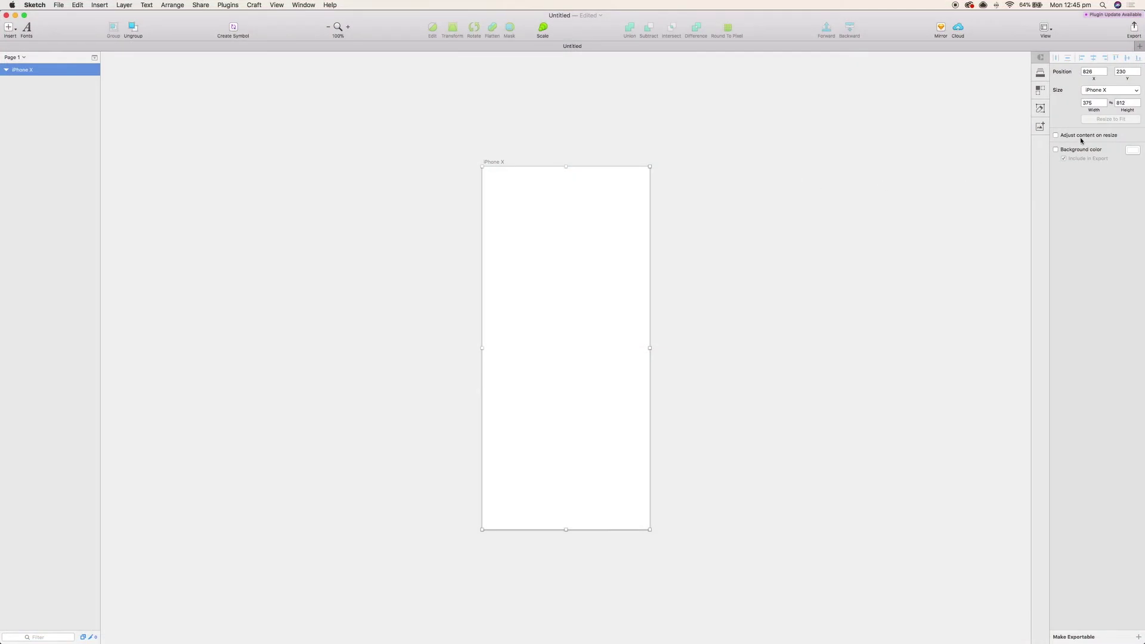
Step: Give the iPhone X artboard a dark blue background colour, 33495F, from the document colours
click(1127, 151)
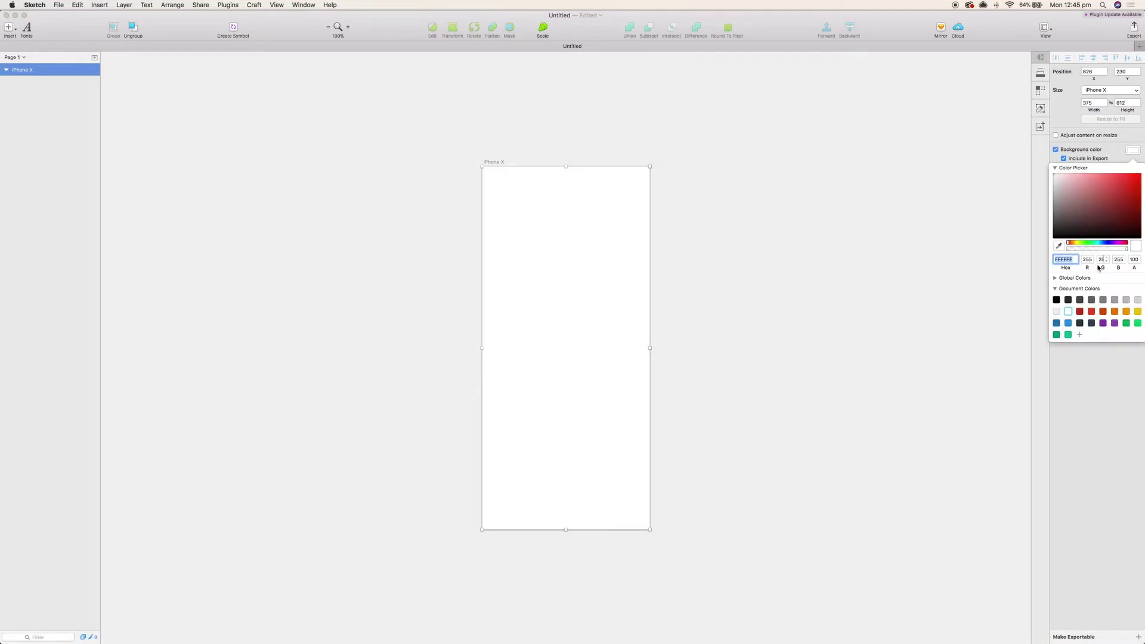
click(1090, 323)
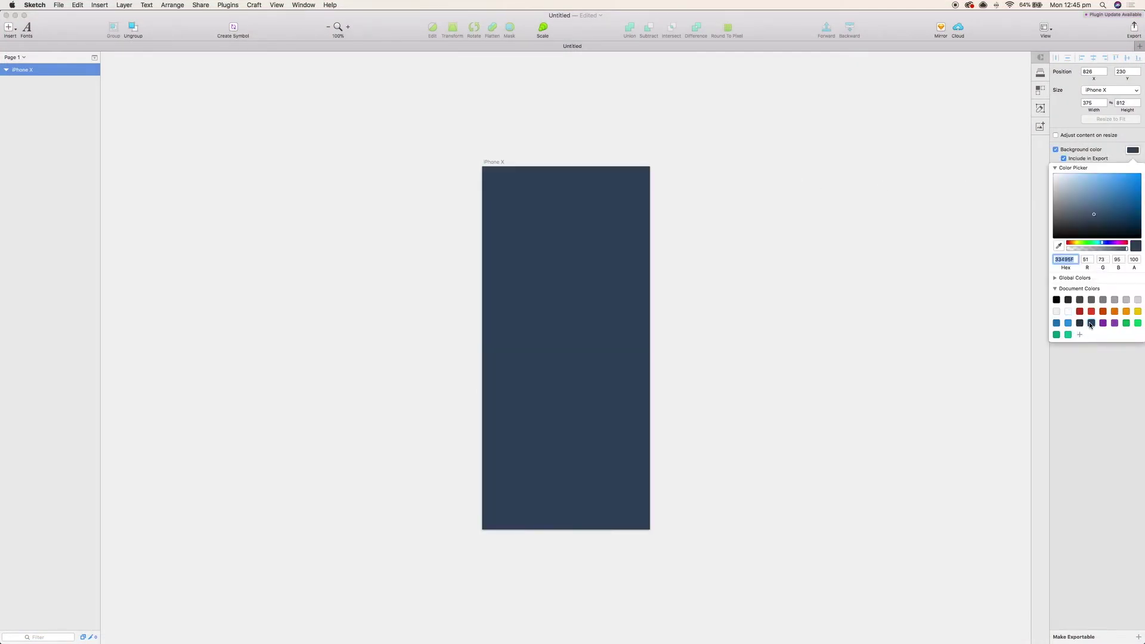
click(1080, 372)
click(825, 217)
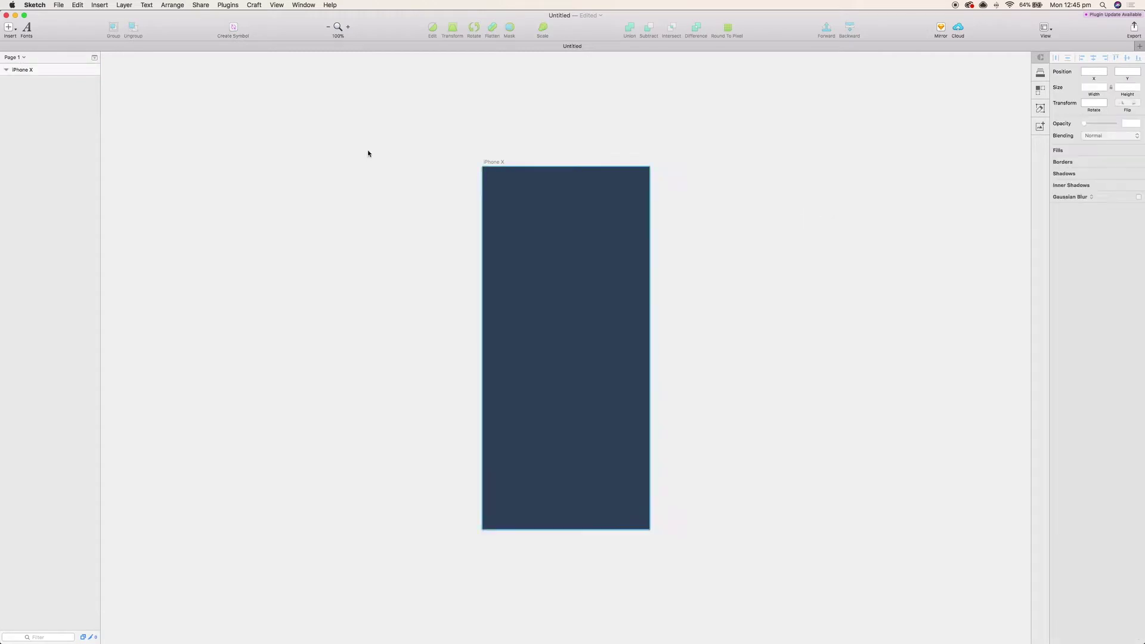
Step: Insert the iPhone X large-title navigation bar with one action from iOS UI Design and align it with the artboard's top edge
click(8, 27)
mouse_move(48, 142)
mouse_move(131, 256)
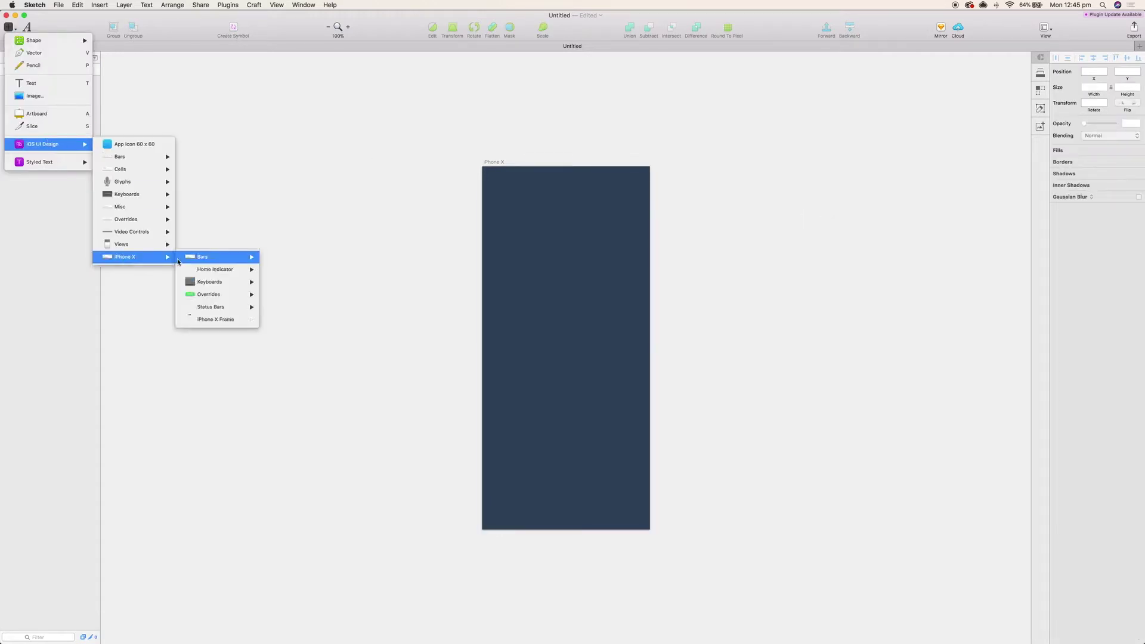
mouse_move(206, 257)
mouse_move(295, 257)
click(356, 259)
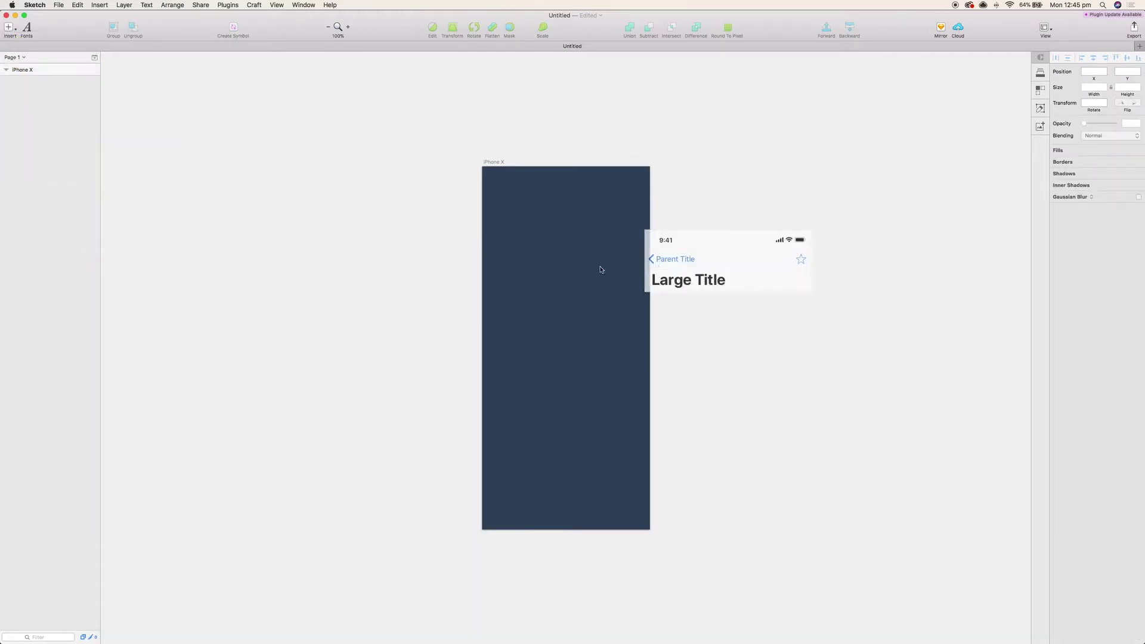
click(575, 260)
drag(575, 260, 571, 197)
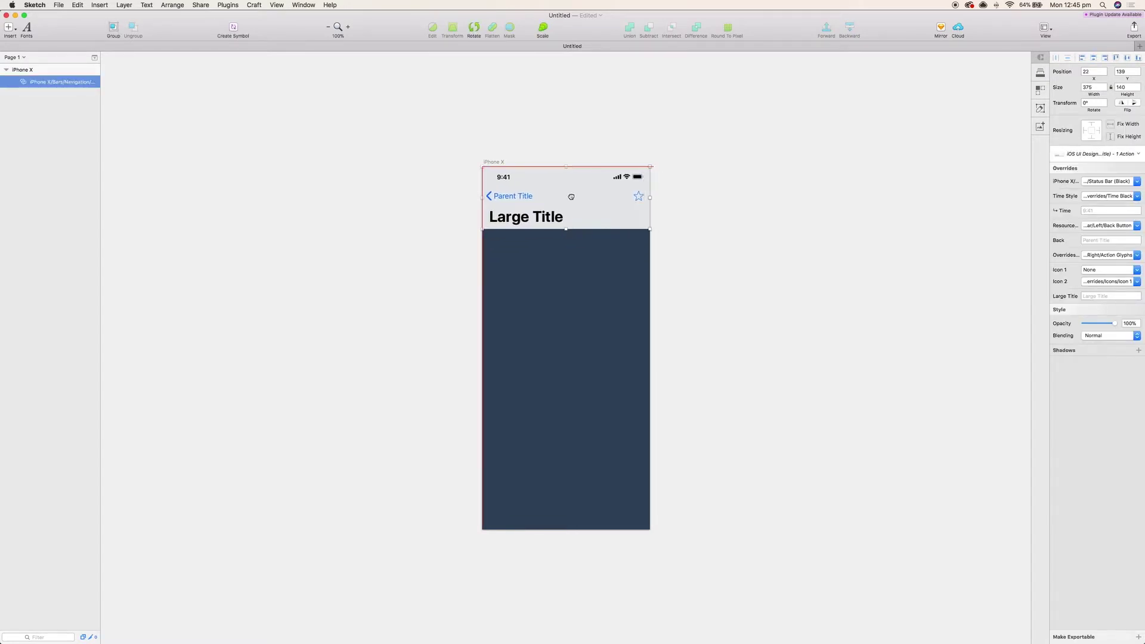
Step: Detach the navigation bar from its symbol and turn off the fill of its background layer
key(super+plus)
scroll(715, 286, up, 5)
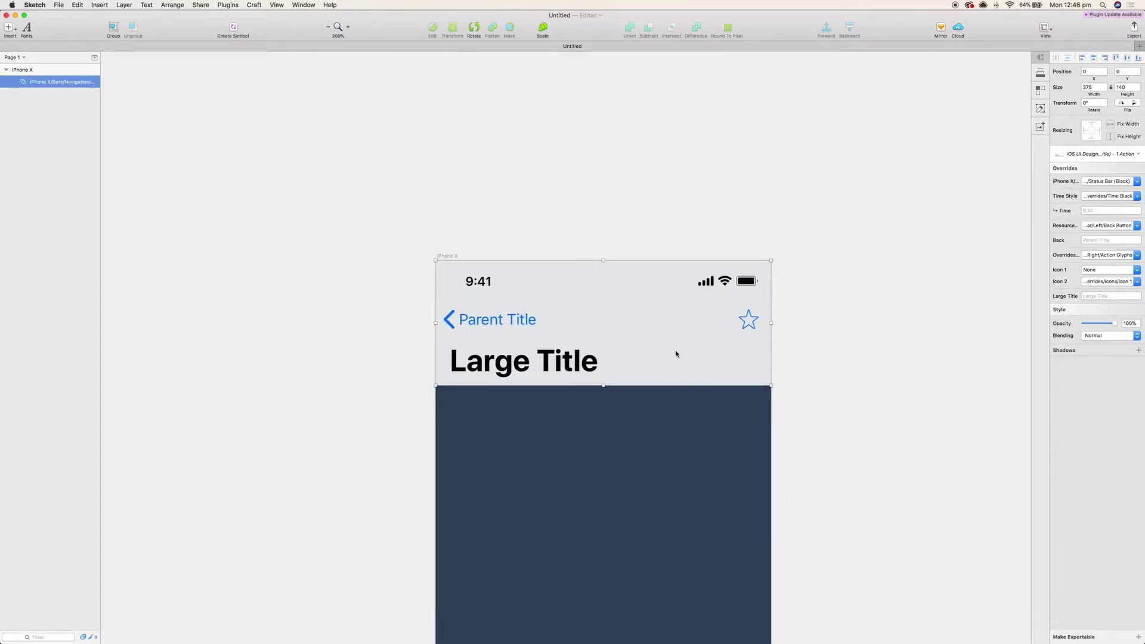
right_click(671, 335)
click(712, 594)
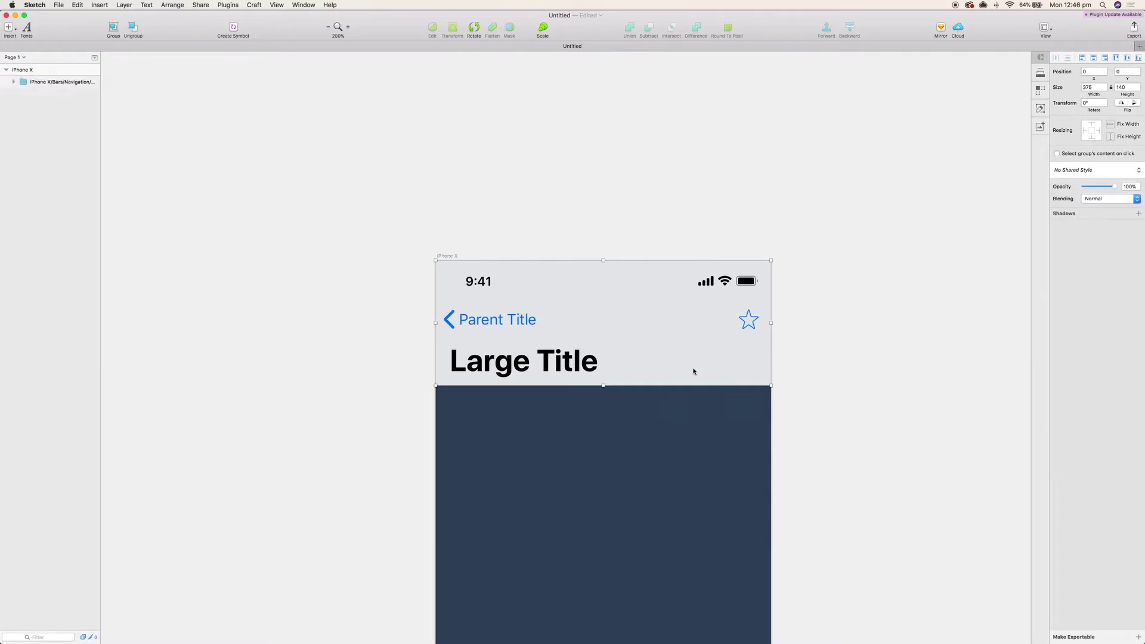
double_click(692, 370)
click(1056, 236)
Step: Delete the Parent Title back button and the star icon from the navigation bar
click(575, 321)
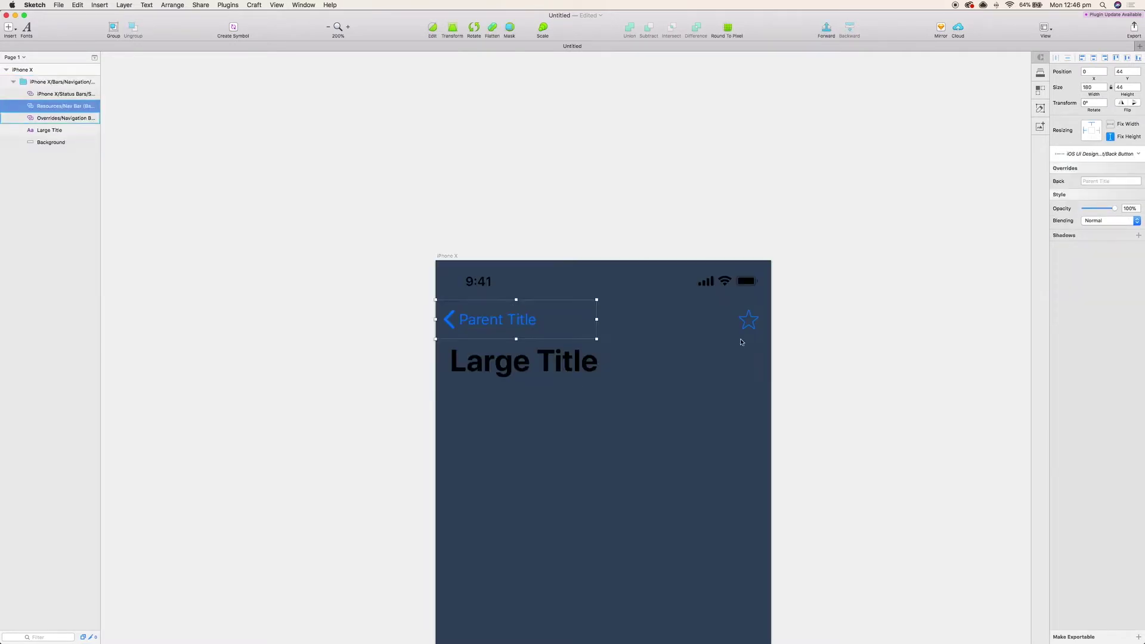
shift+click(760, 327)
key(Delete)
click(630, 345)
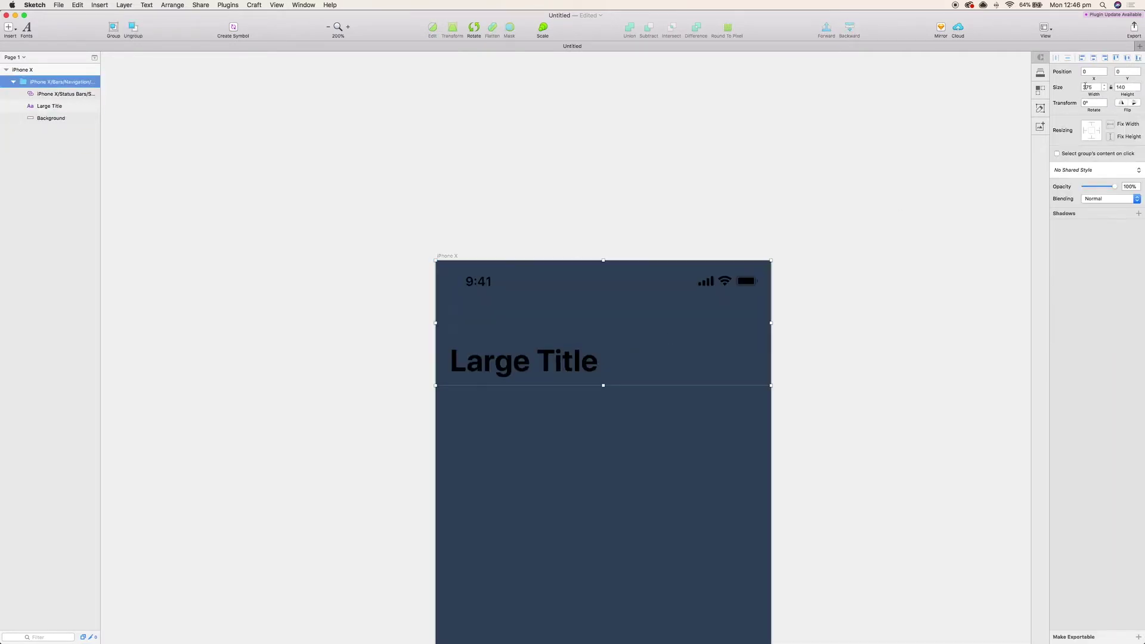
click(596, 245)
Step: Format the Large Title text in Avenir Black, with auto-width alignment and white colour
double_click(558, 358)
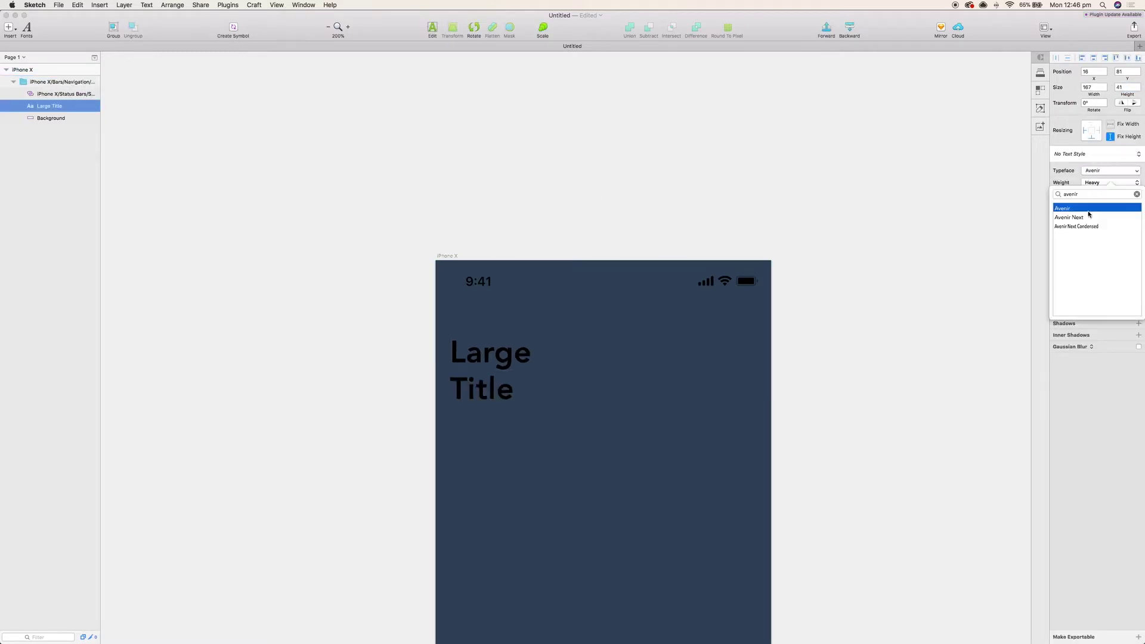
click(1097, 170)
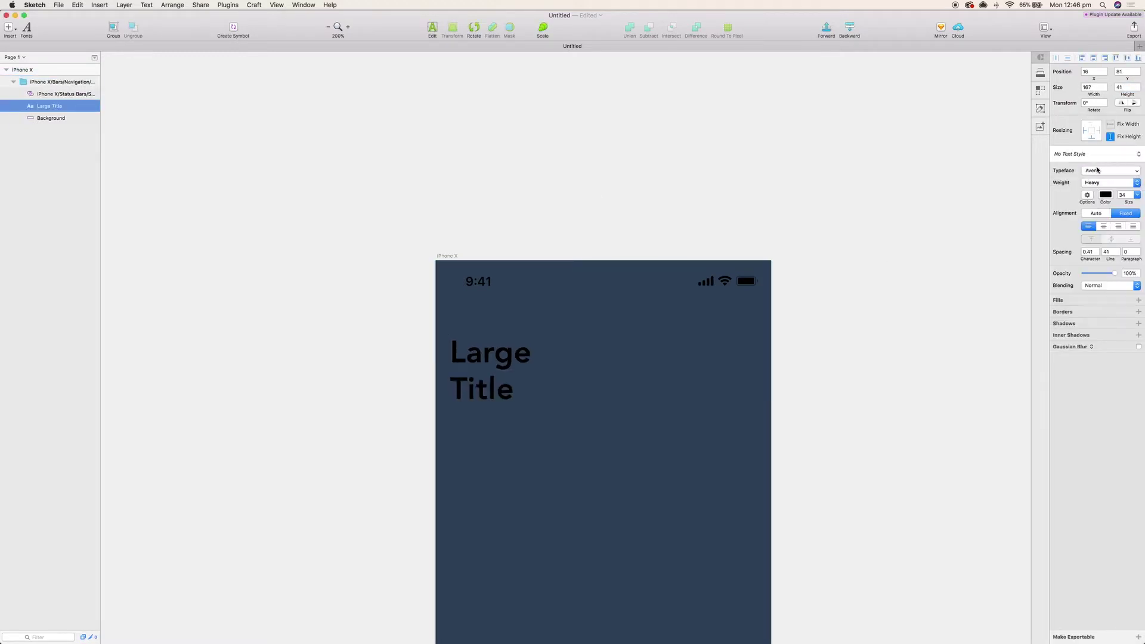
click(1098, 215)
click(1105, 194)
click(1068, 355)
click(1106, 182)
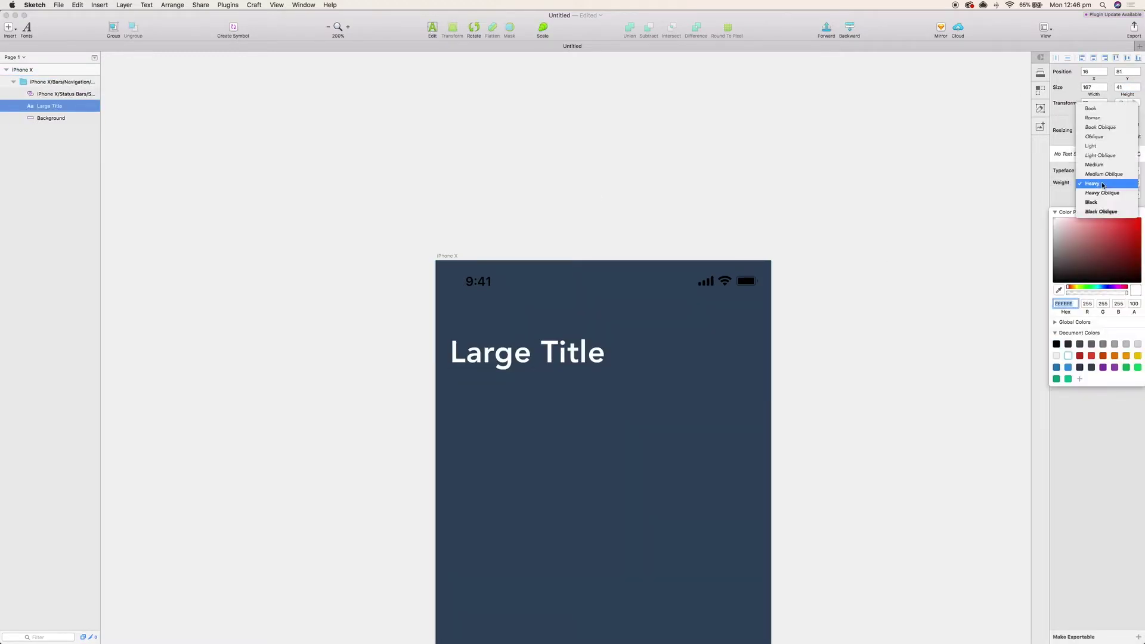
click(1101, 201)
Step: Detach the status bar and its nested Time Style layer from their symbols
right_click(704, 279)
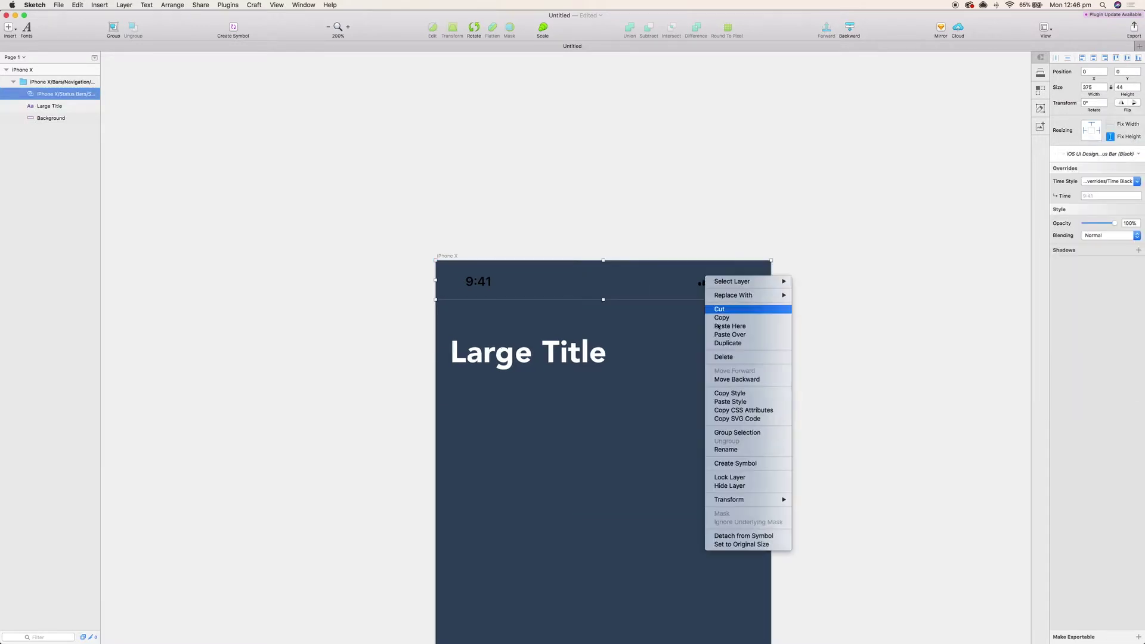
click(727, 535)
click(478, 282)
right_click(481, 283)
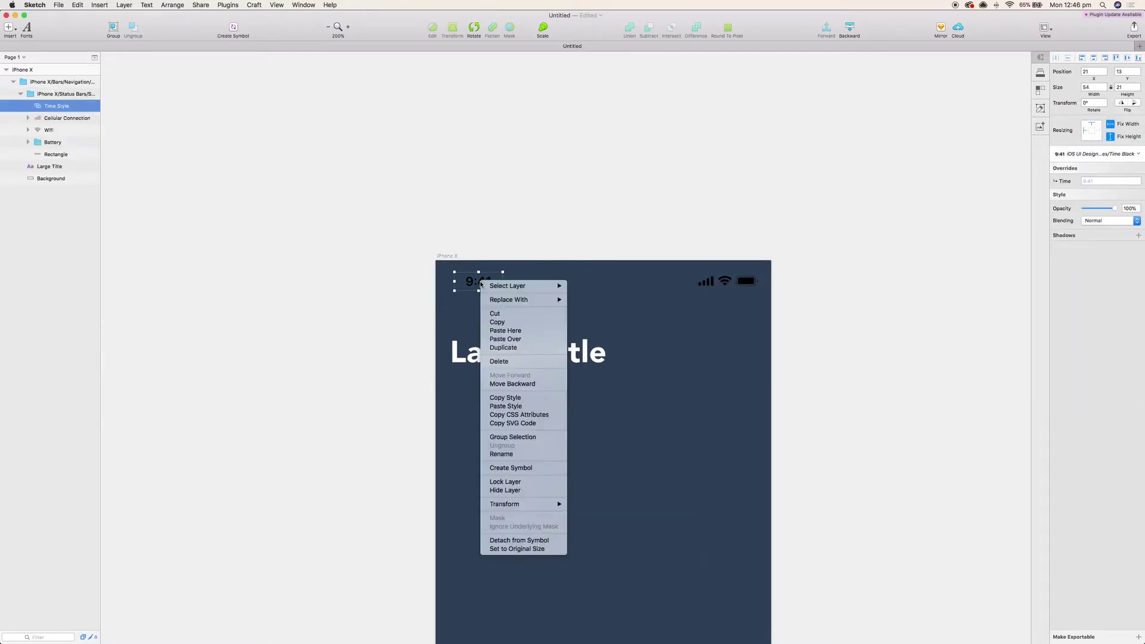
right_click(46, 105)
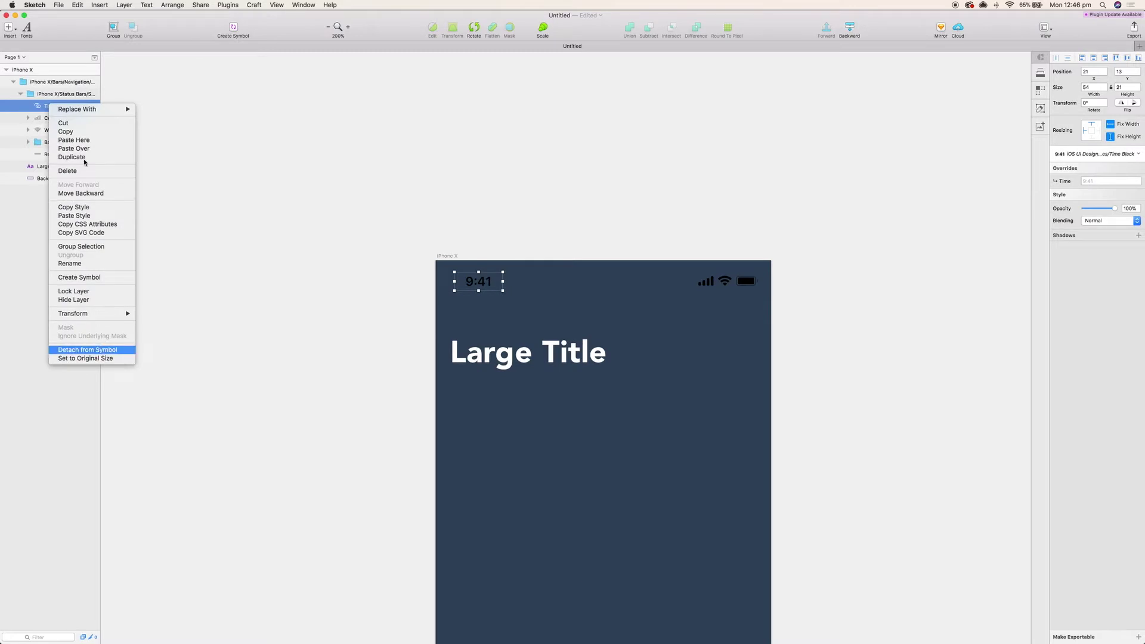
Step: Set the text, fill and border colours of the status bar's time, cellular, Wi-Fi and battery layers to white
click(28, 142)
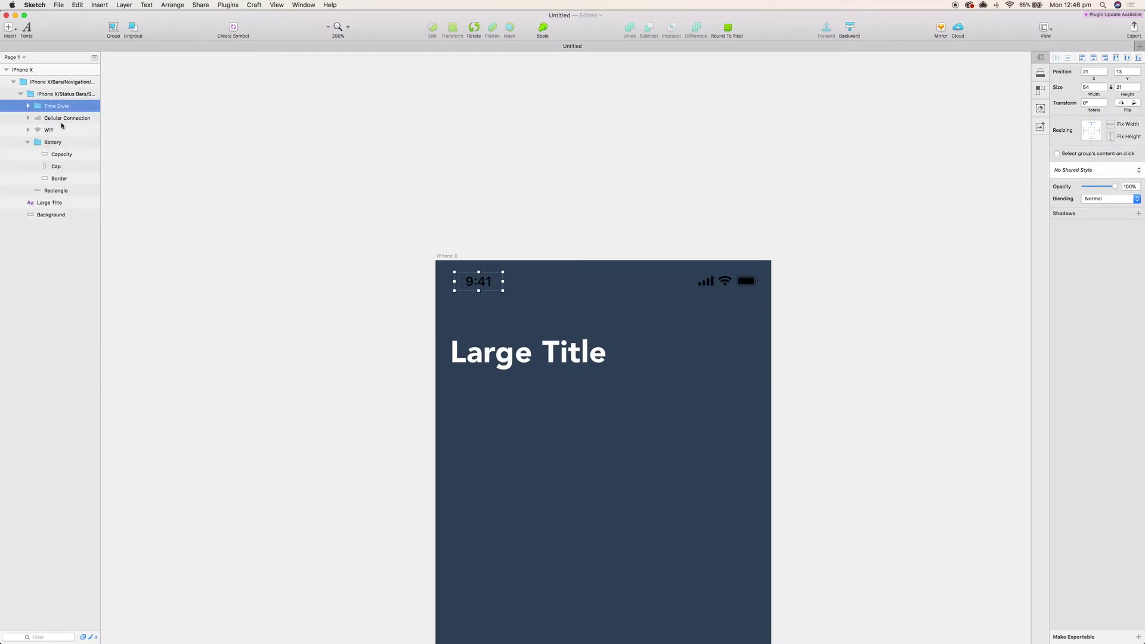
click(27, 106)
click(47, 118)
shift+click(60, 195)
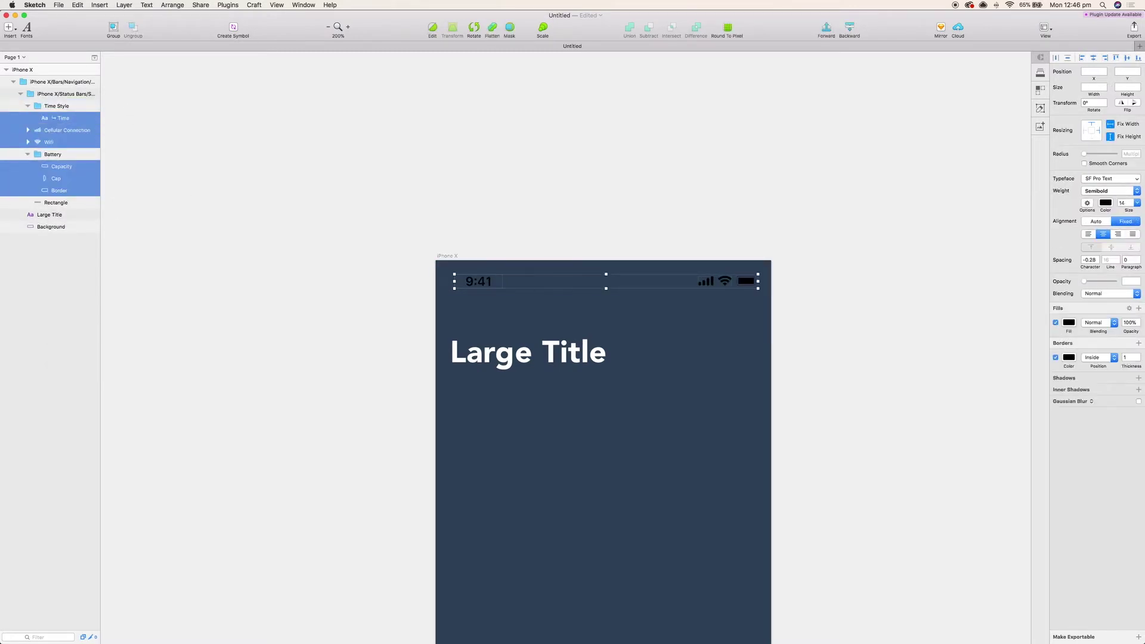
click(1105, 203)
click(1068, 363)
click(1082, 423)
click(1070, 322)
click(1068, 499)
click(1112, 561)
click(1067, 362)
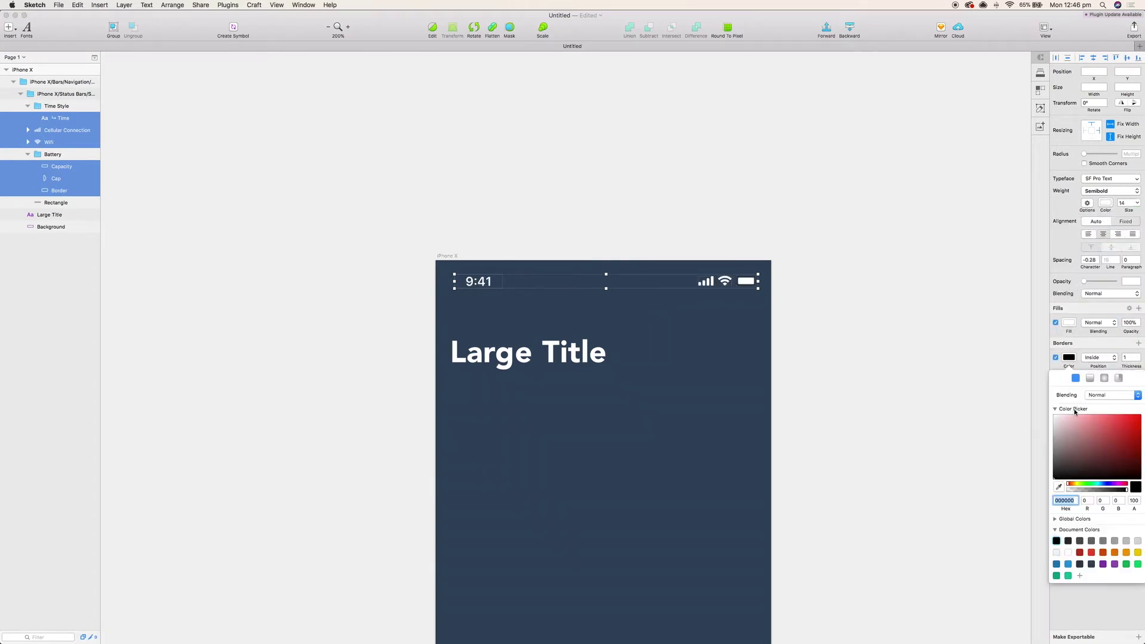
click(1068, 552)
Step: Replace the Large Title text with "Reports"
double_click(528, 352)
text(Reports)
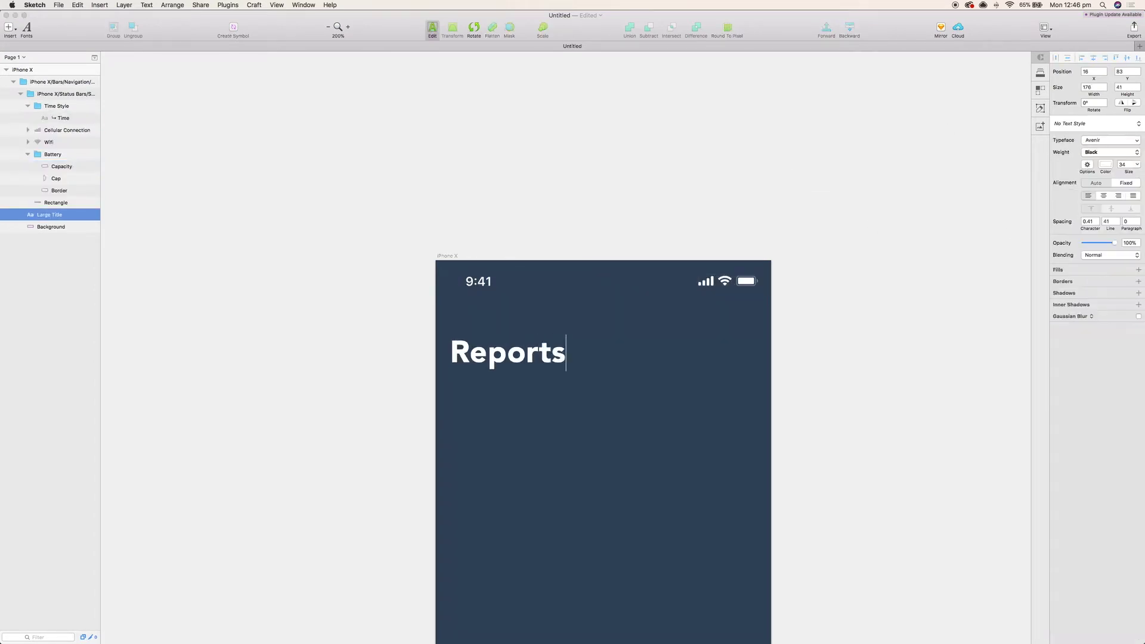
click(595, 217)
Step: Insert the iPhone X tab bar with 4 items from iOS UI Design and align it with the artboard's bottom edge
key(super+0)
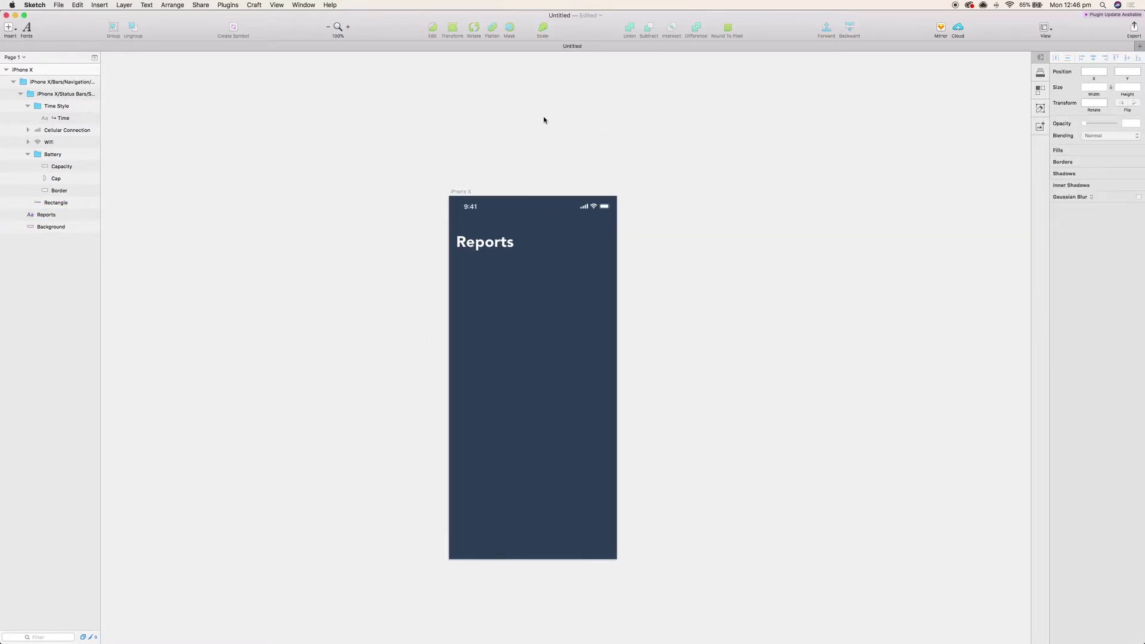
key(super+plus)
click(9, 26)
mouse_move(65, 149)
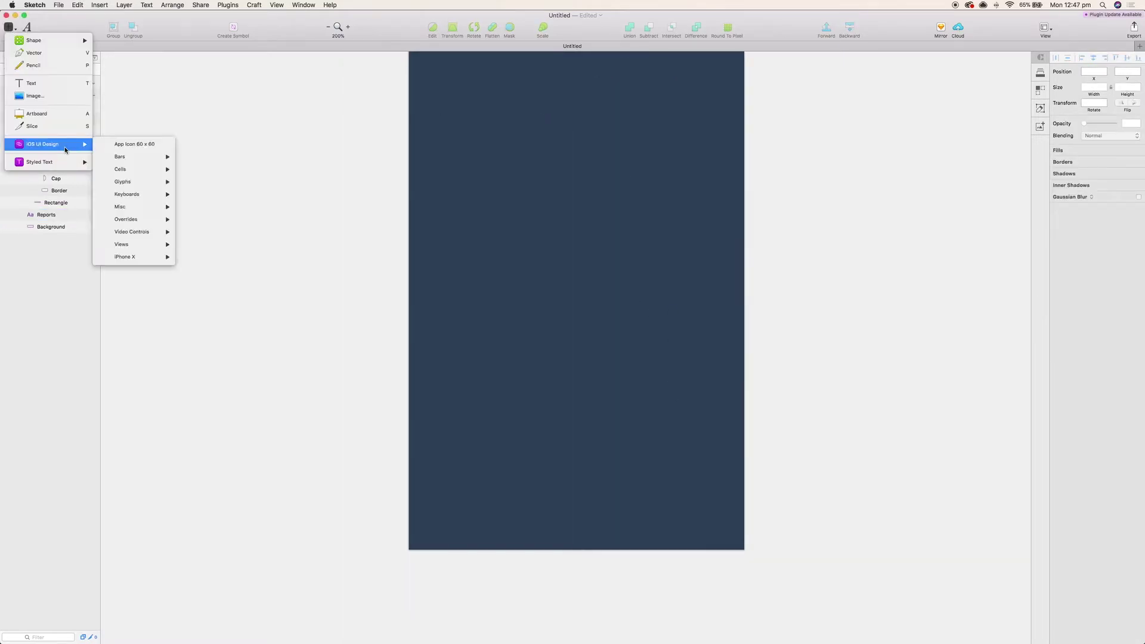
mouse_move(134, 257)
mouse_move(238, 262)
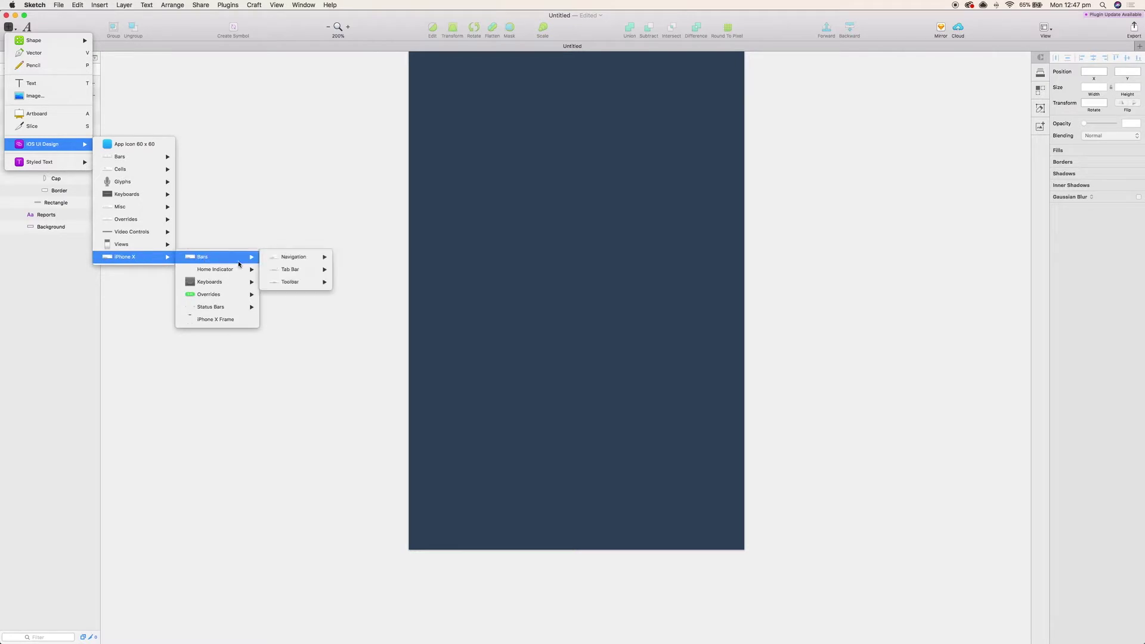
mouse_move(295, 270)
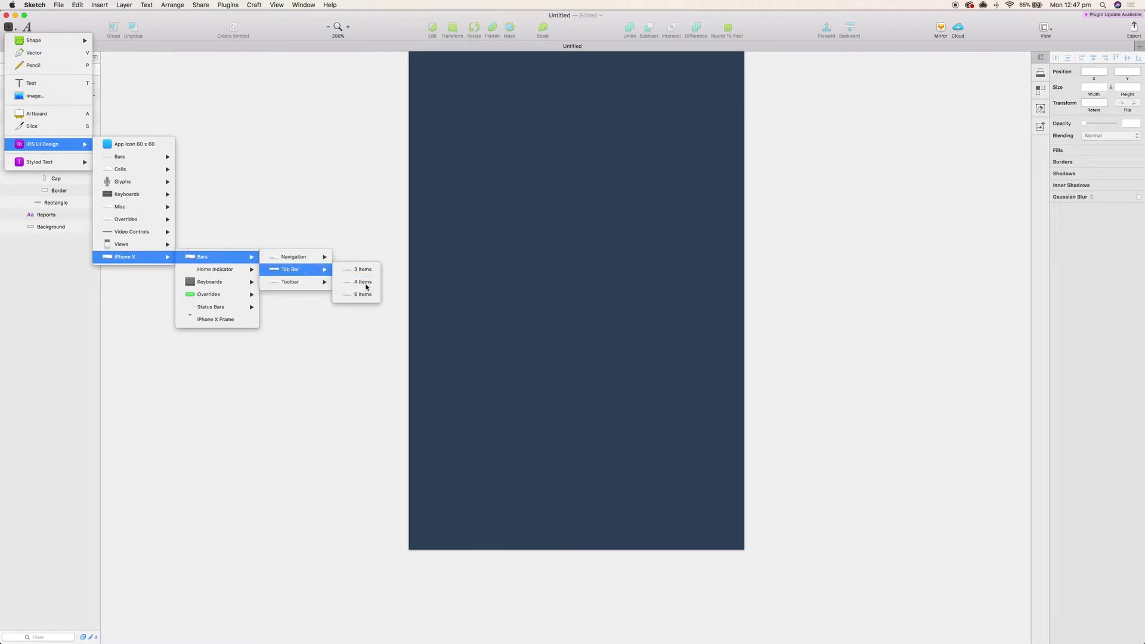
click(366, 287)
click(575, 494)
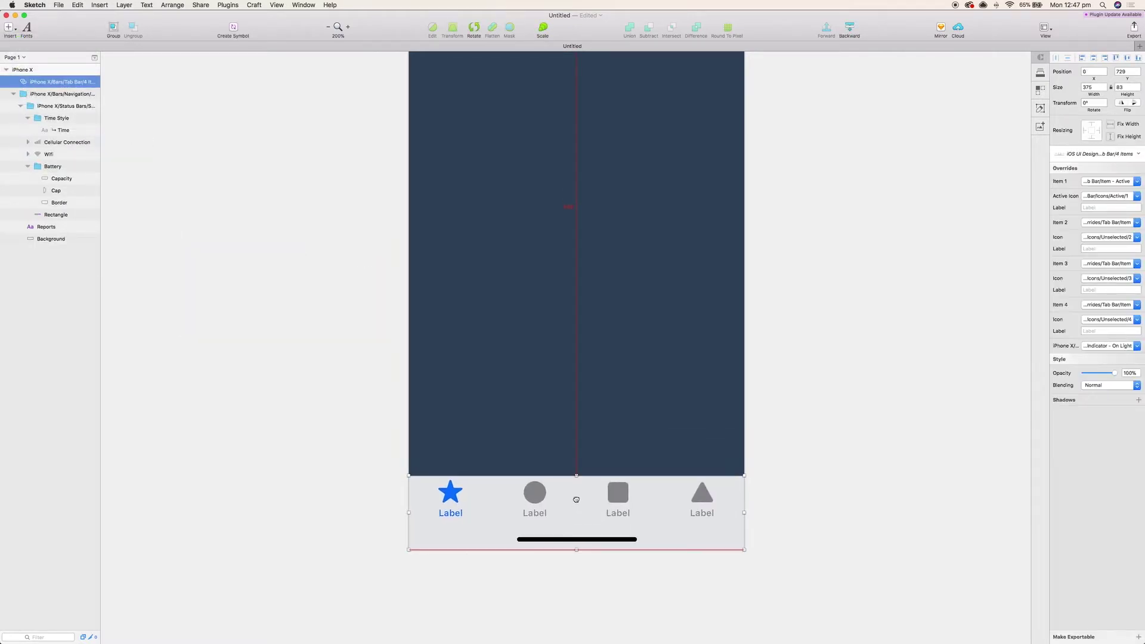
Step: Detach the tab bar from its symbol and turn off the Bar layer's fill and inner shadow
right_click(698, 537)
click(745, 625)
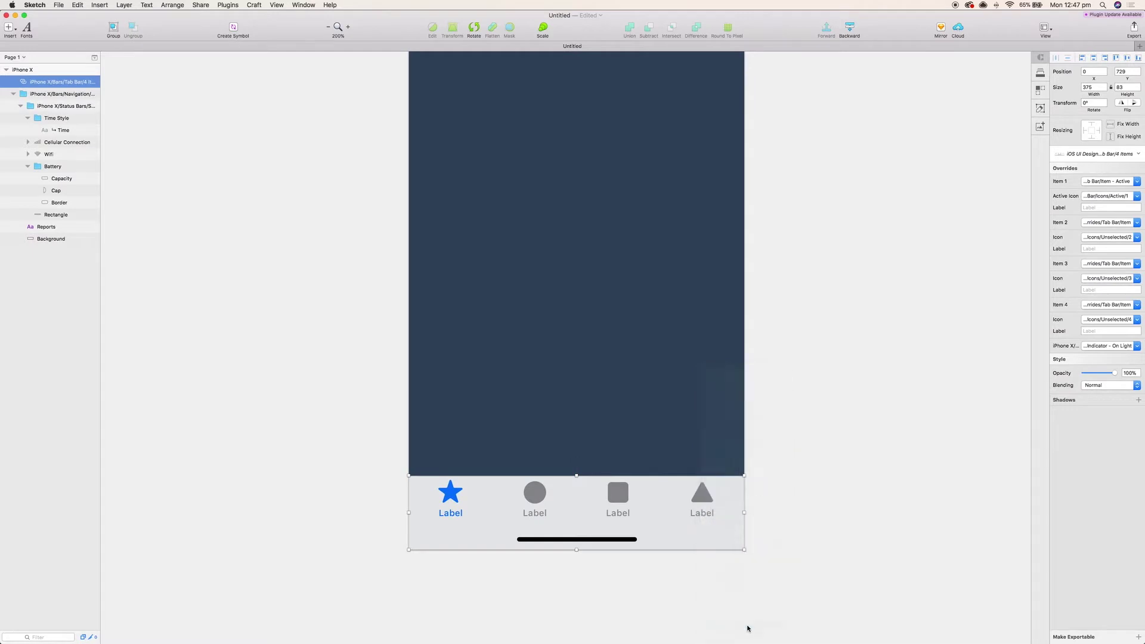
double_click(474, 539)
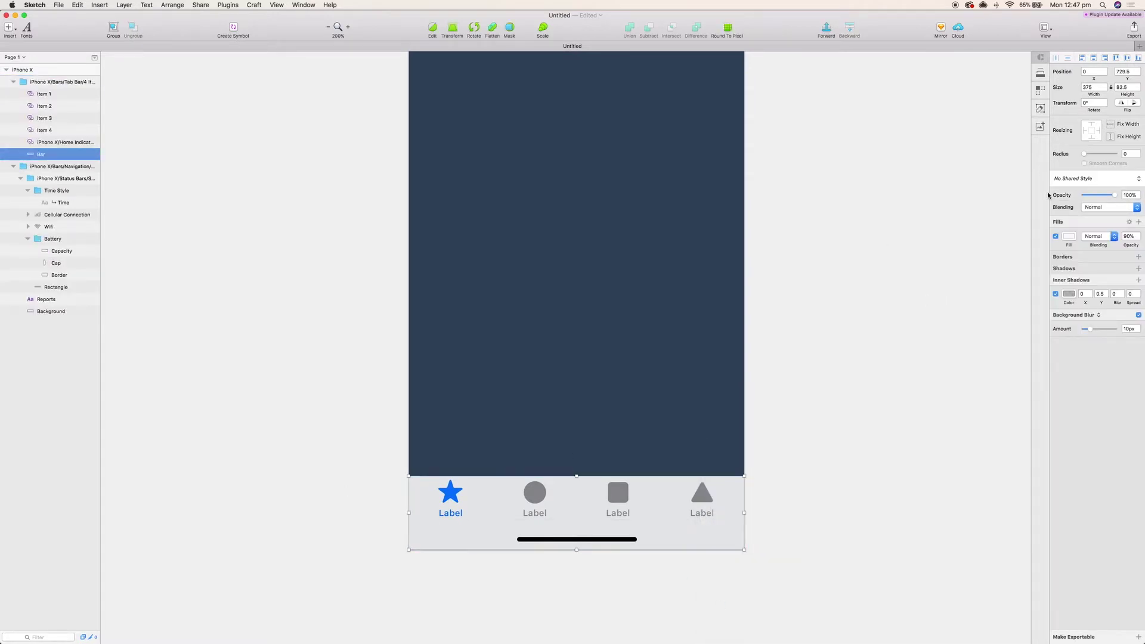
click(1054, 236)
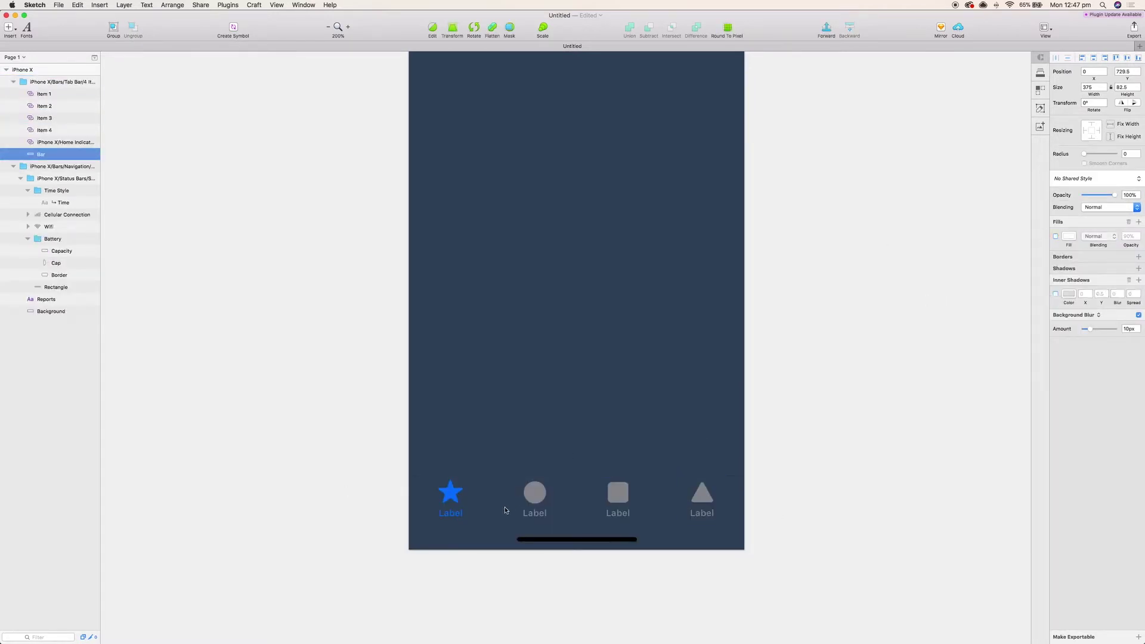
Step: Detach the four tab bar items, Item 1 to Item 4, from their symbols
click(451, 495)
shift+click(49, 129)
right_click(48, 128)
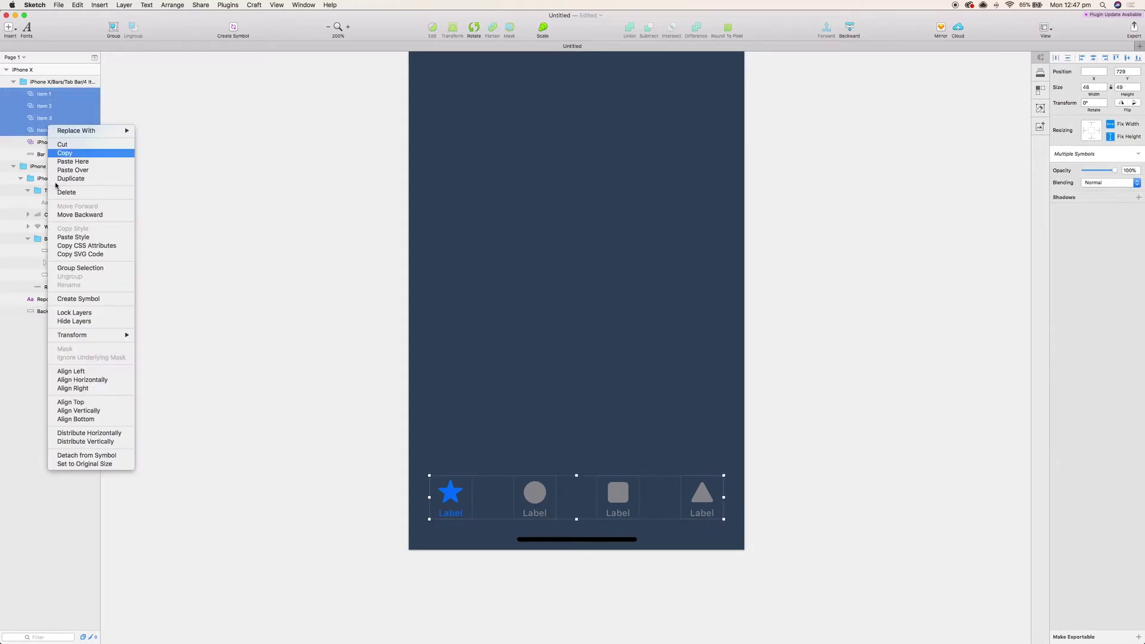
click(89, 454)
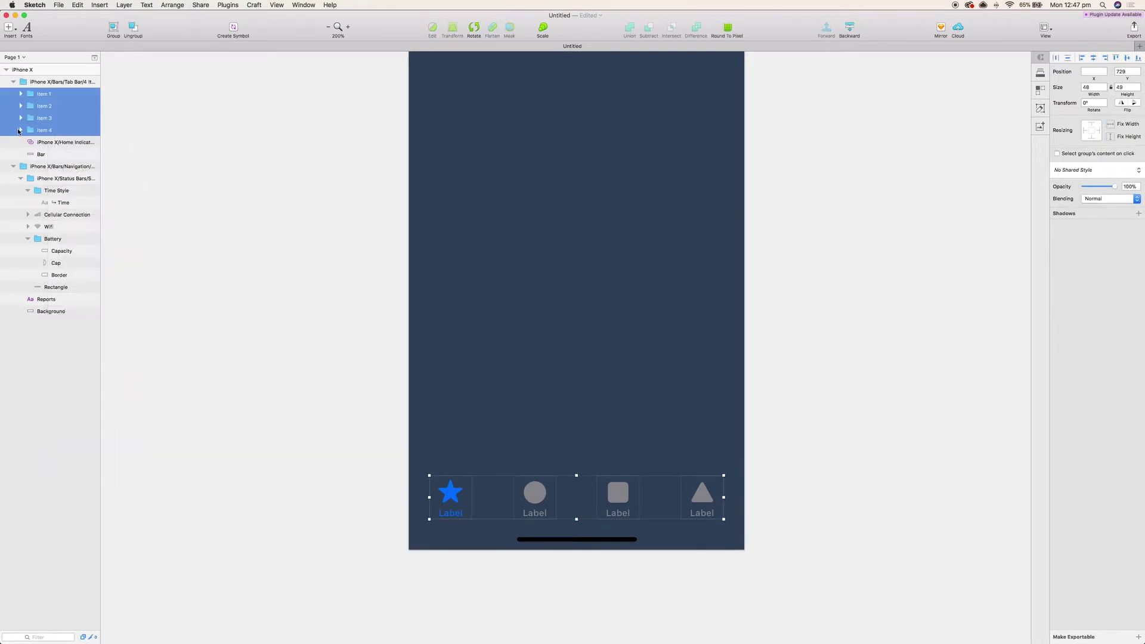
Step: Delete the text labels inside all four tab bar item groups
click(20, 130)
click(21, 118)
click(21, 106)
click(20, 93)
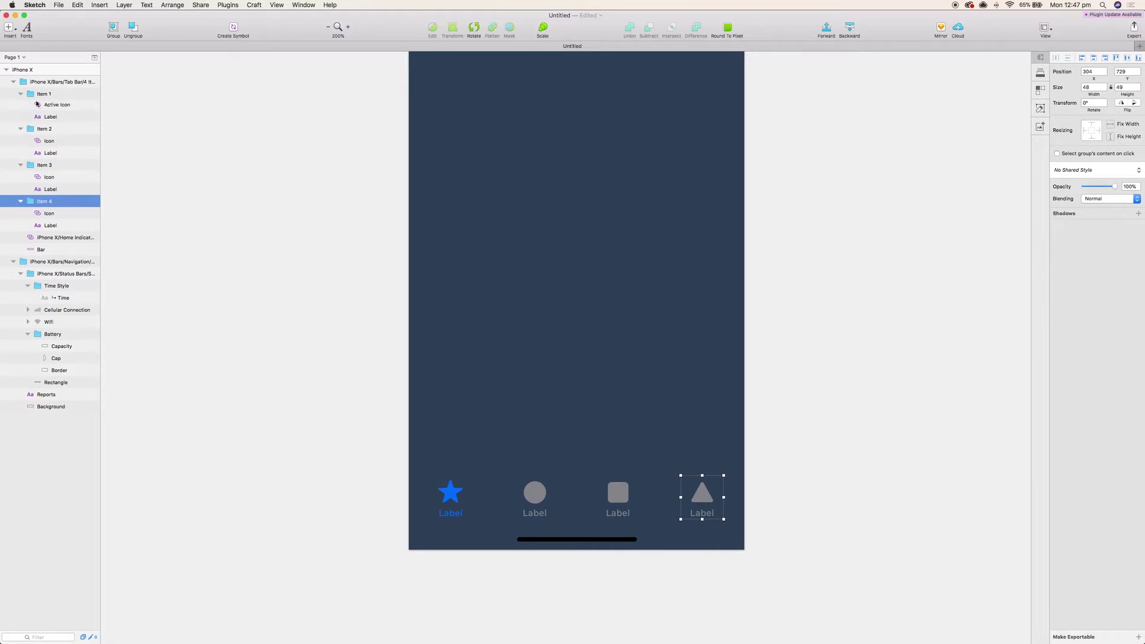
click(51, 118)
super+click(51, 154)
super+click(50, 190)
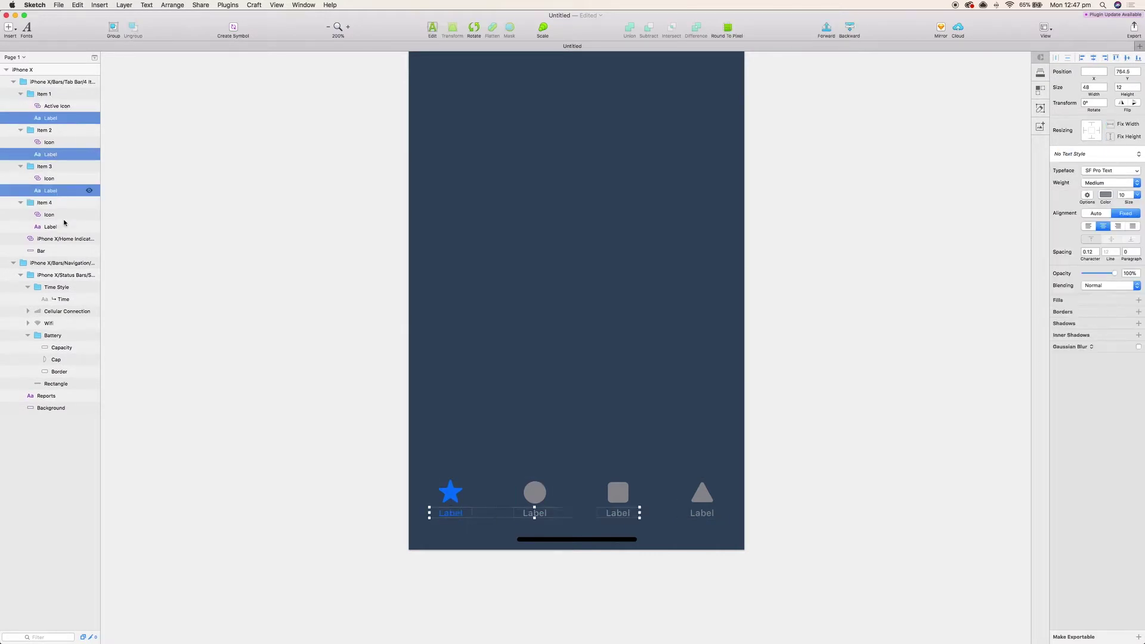
super+click(50, 227)
key(Delete)
Step: Detach the active icon and the three other tab bar icons from their symbols
click(49, 178)
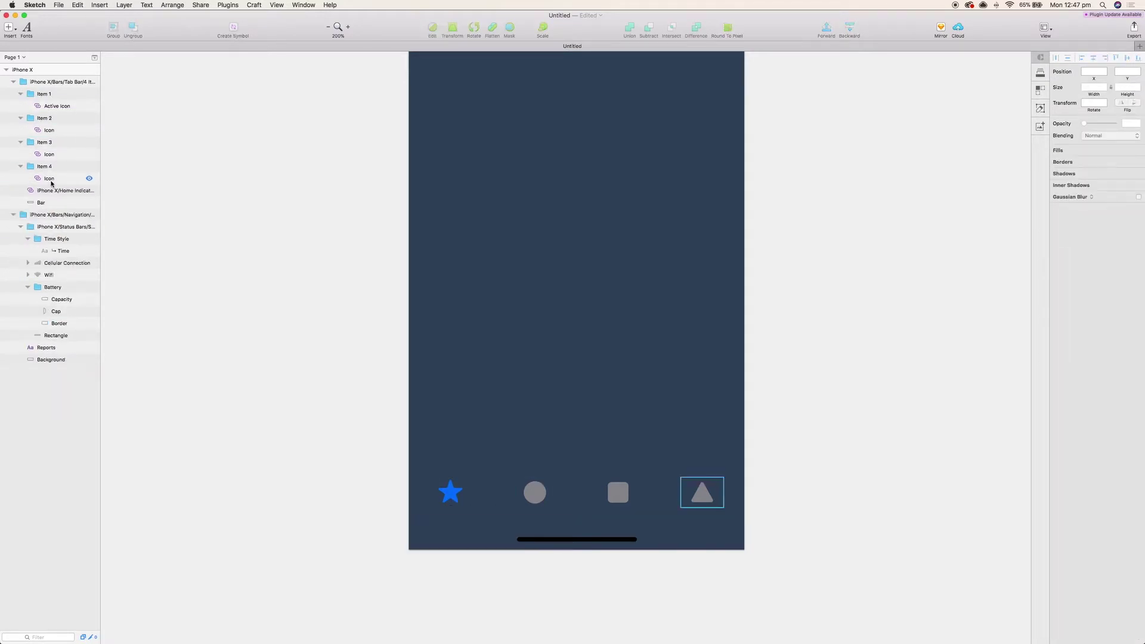
super+click(49, 154)
super+click(49, 130)
super+click(58, 107)
right_click(59, 106)
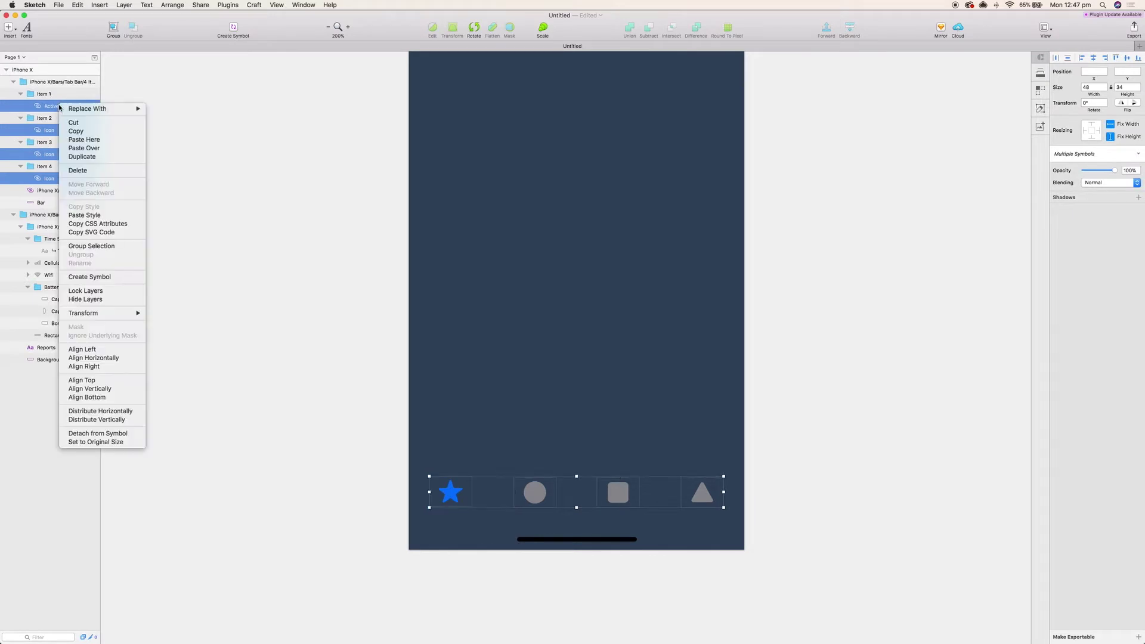
click(72, 434)
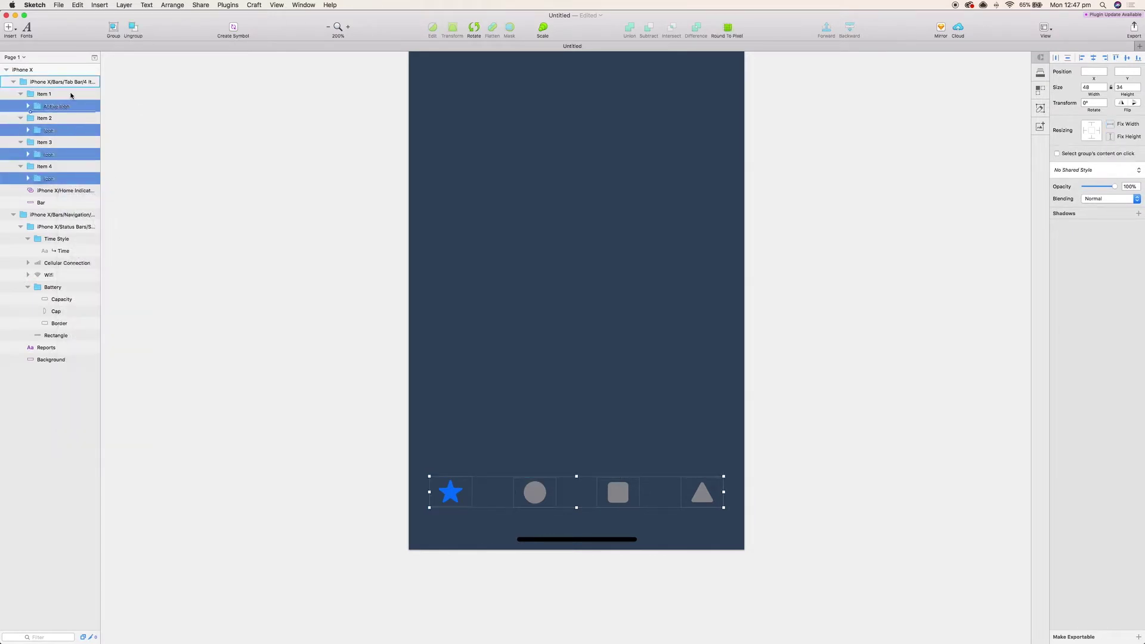
Step: Move the four icon groups directly into the tab bar group and delete the empty Item 1 to Item 4 groups
drag(70, 96, 70, 89)
click(44, 141)
shift+click(53, 179)
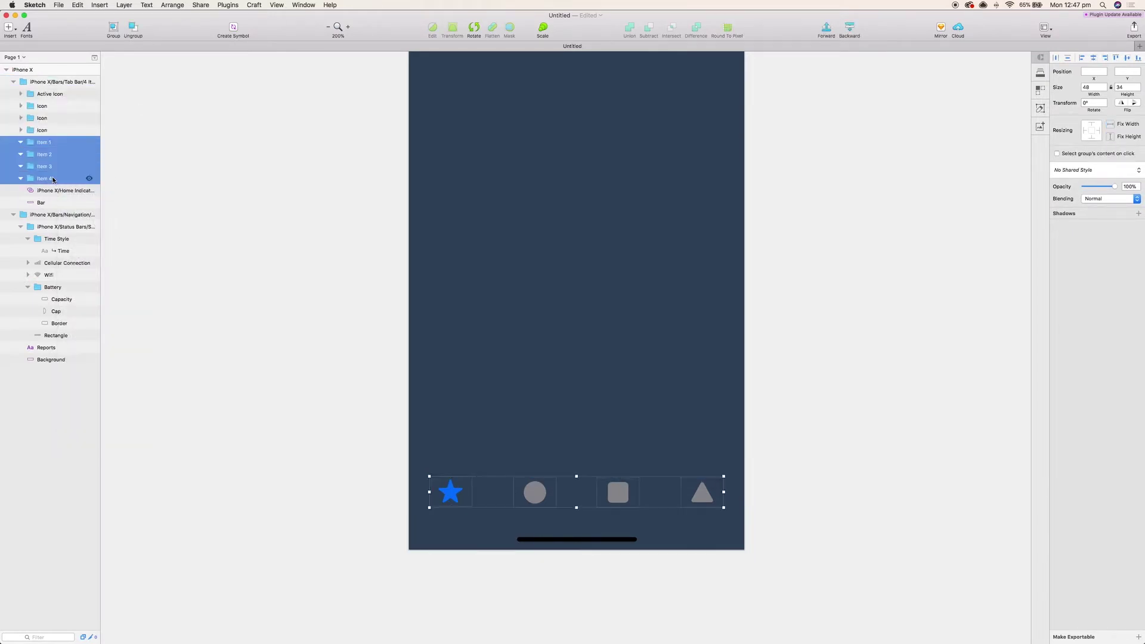
key(Delete)
Step: Detach the home indicator from its symbol and give its rectangle a white FFFFFF fill at 30% opacity
right_click(55, 142)
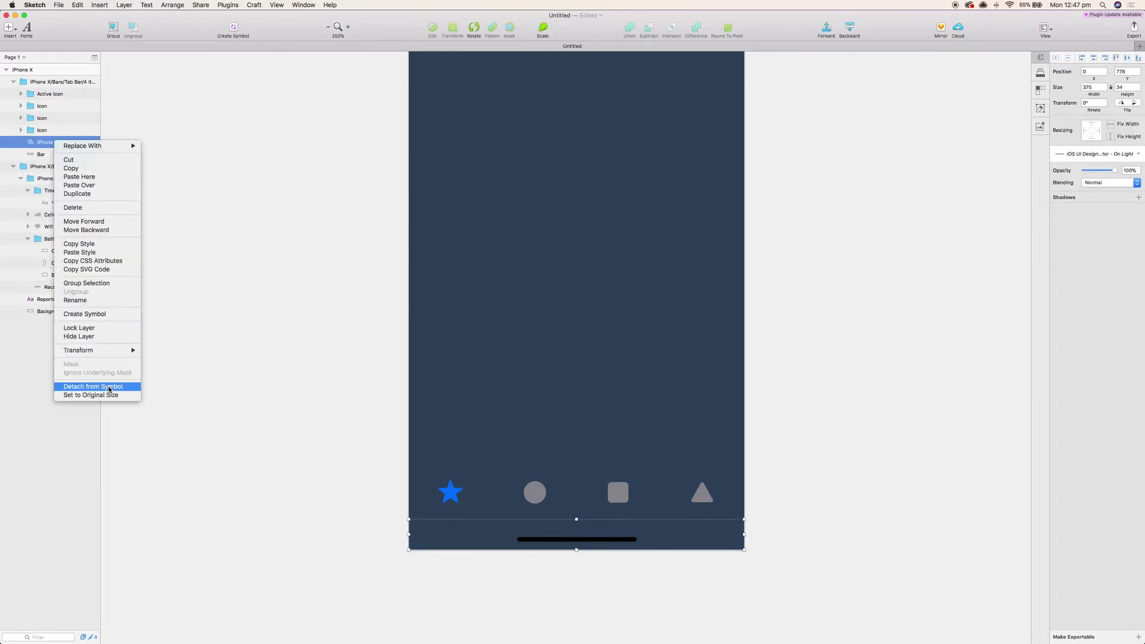
click(109, 388)
click(21, 142)
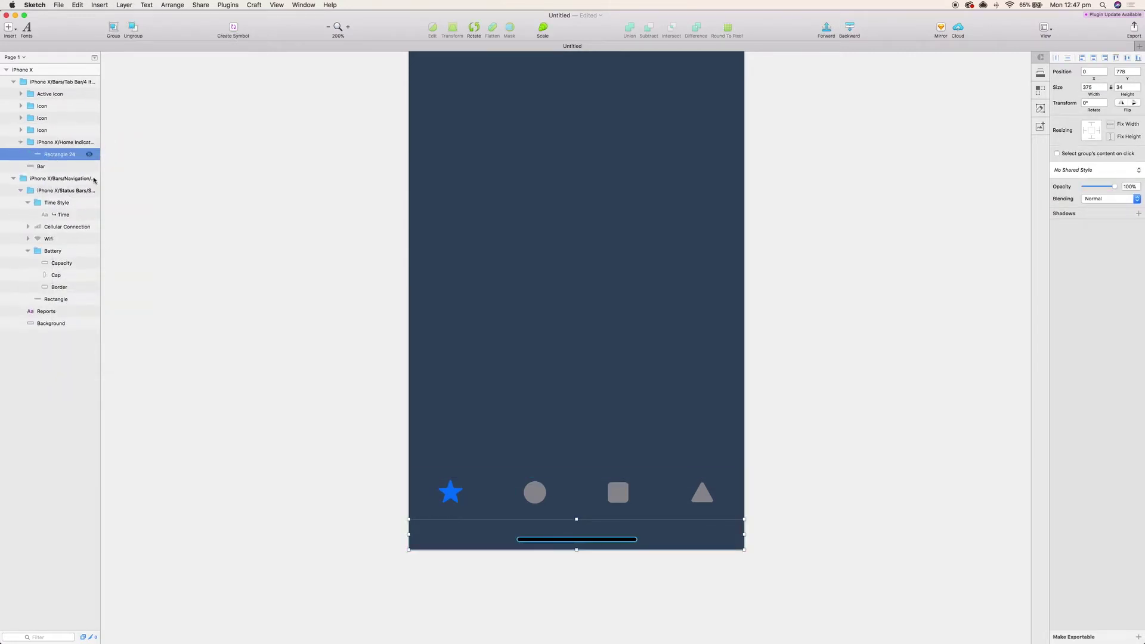
click(60, 154)
click(1069, 236)
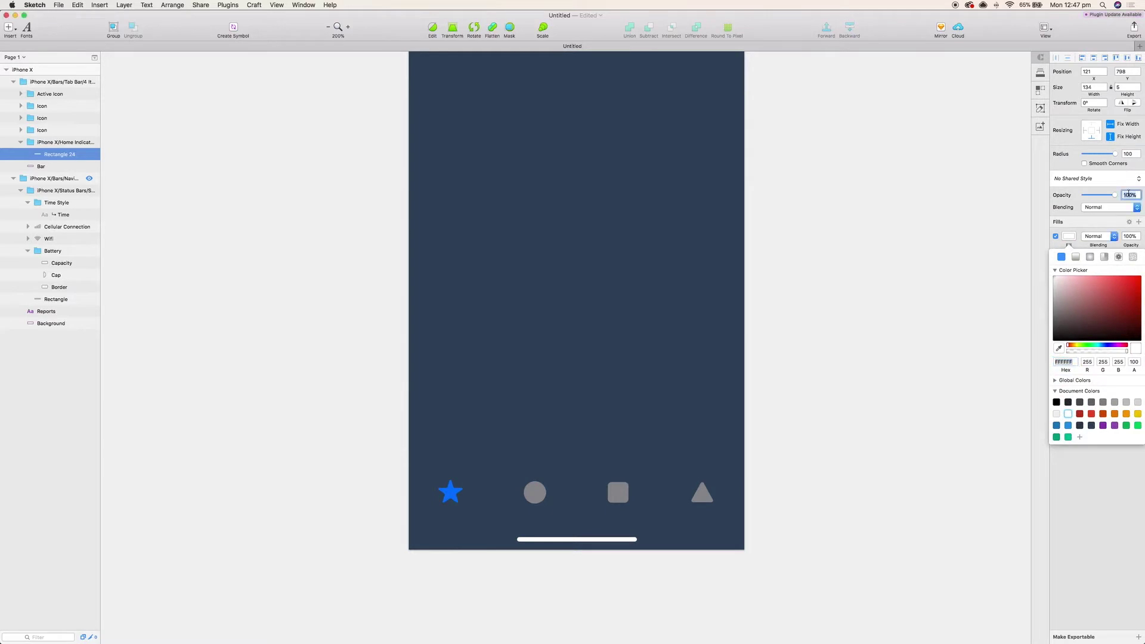
key(Escape)
key(super+plus)
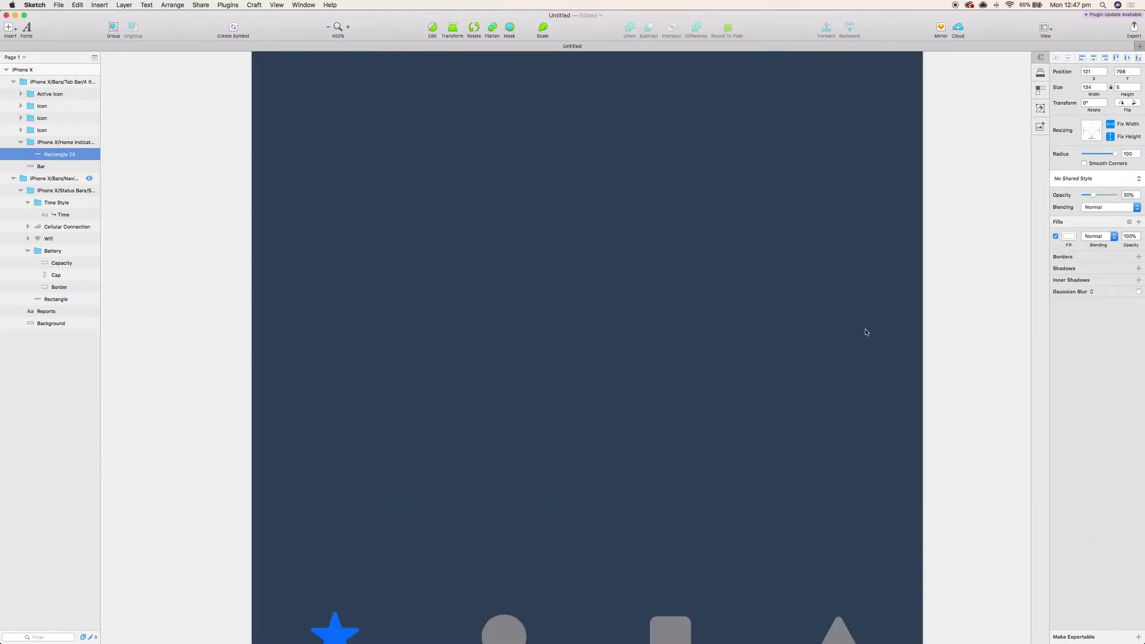
Step: Move the star, oval, rectangle and triangle out of their icon groups and delete the emptied groups
double_click(328, 454)
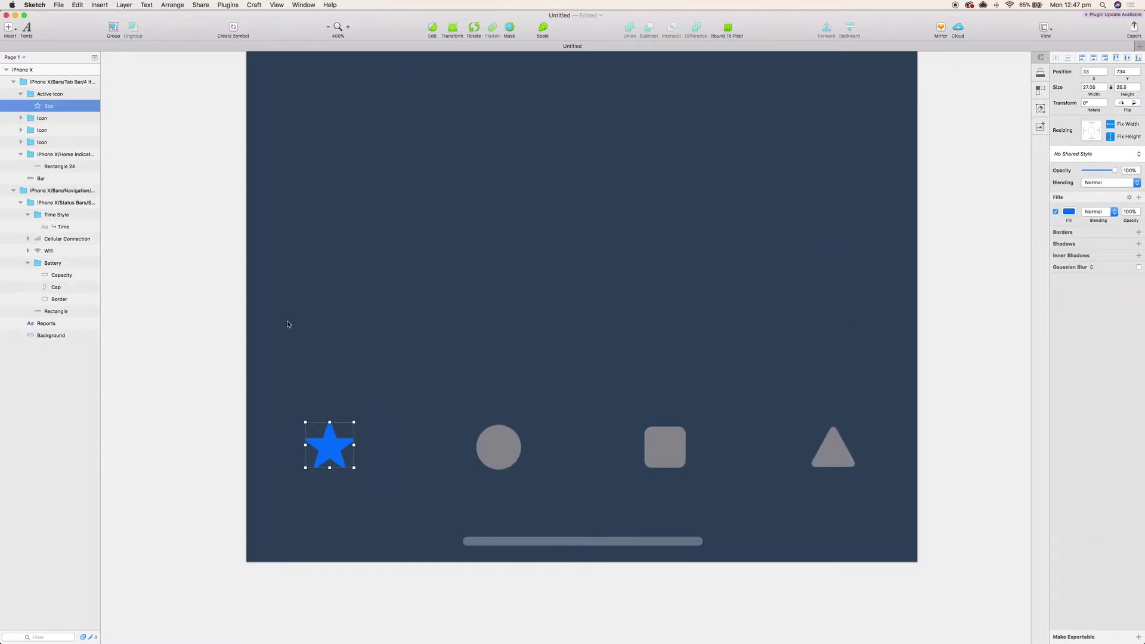
click(21, 118)
click(21, 141)
click(21, 166)
super+click(54, 179)
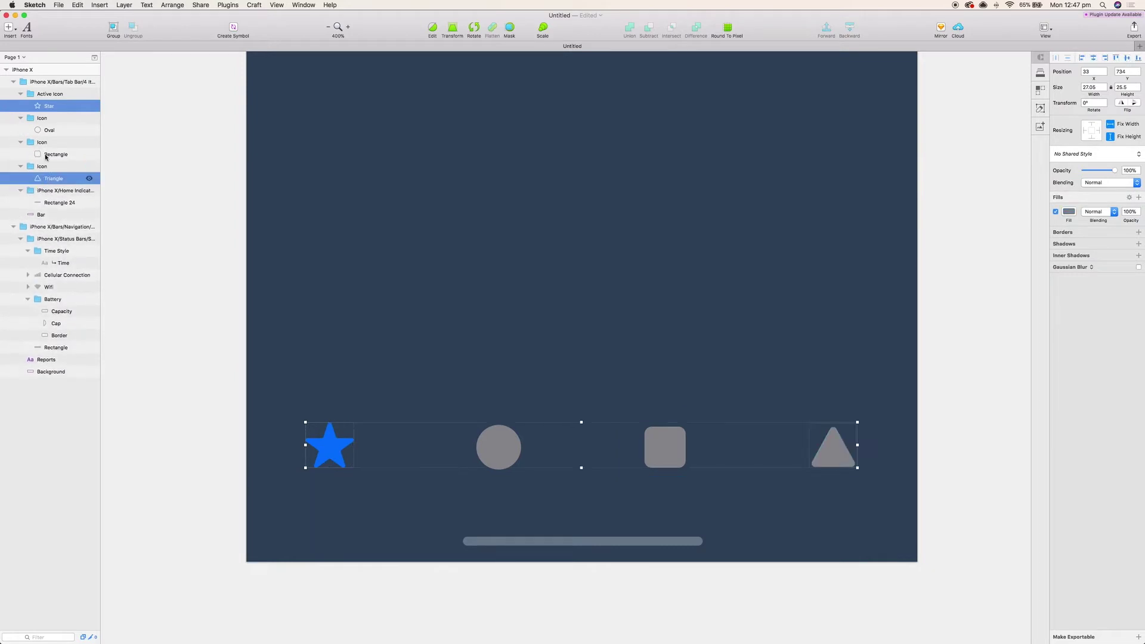
super+click(56, 154)
super+click(49, 130)
drag(48, 131, 60, 88)
click(48, 142)
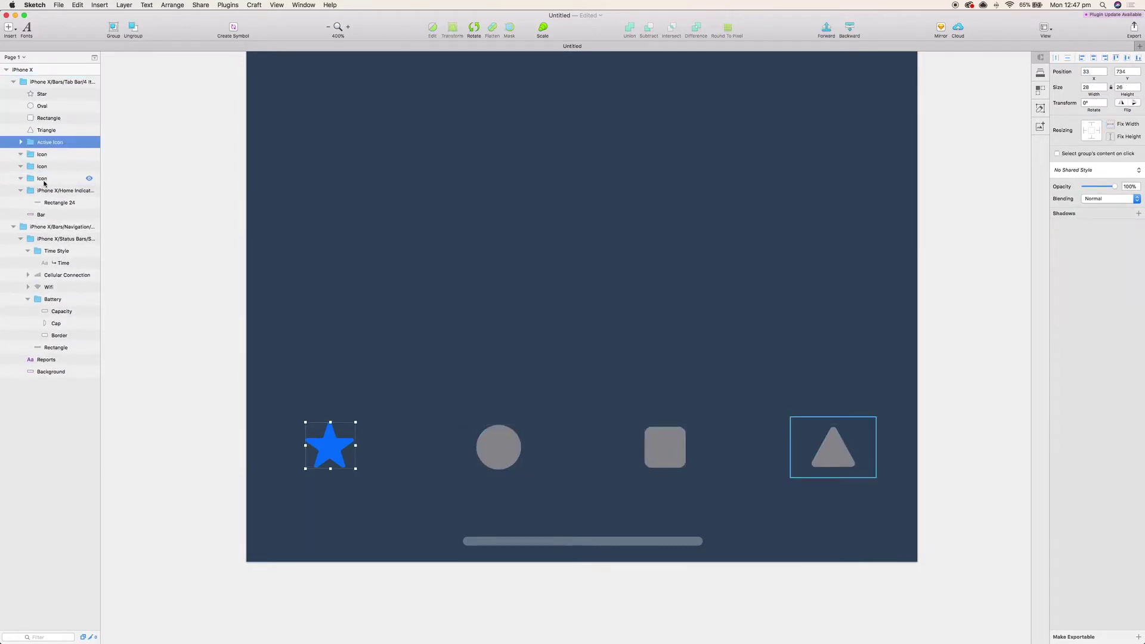
shift+click(44, 178)
key(BackSpace)
Step: Show the rulers and add horizontal guides along the star's upper and lower edges
key(ctrl+r)
click(111, 422)
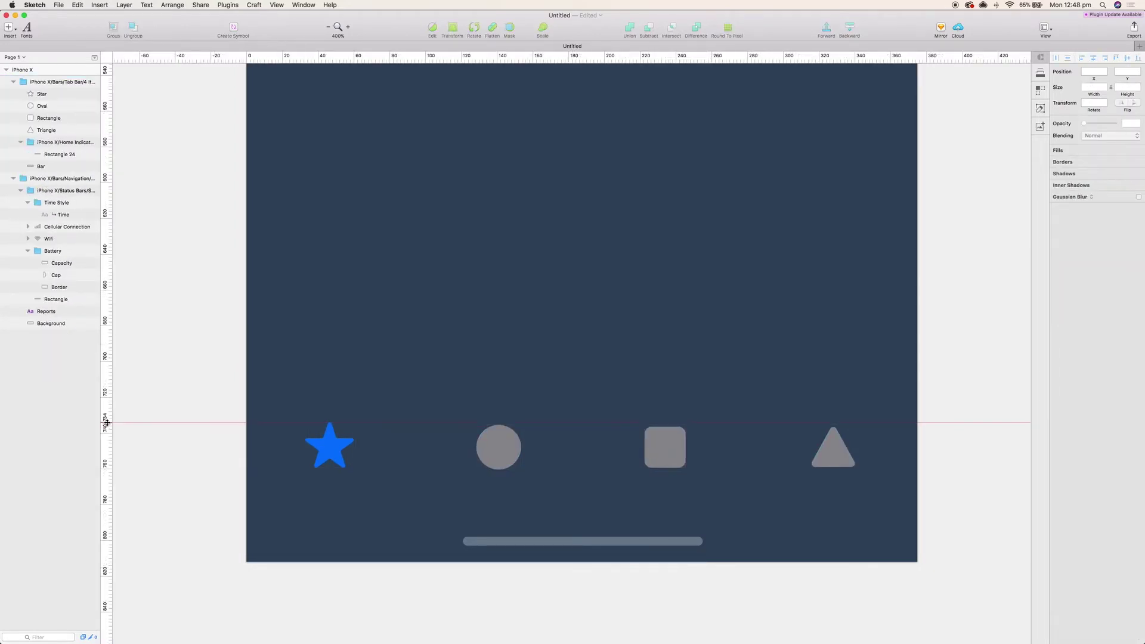
click(111, 469)
click(607, 469)
Step: Nudge the oval, rectangle and triangle up 1 px so they sit between the guides
click(498, 447)
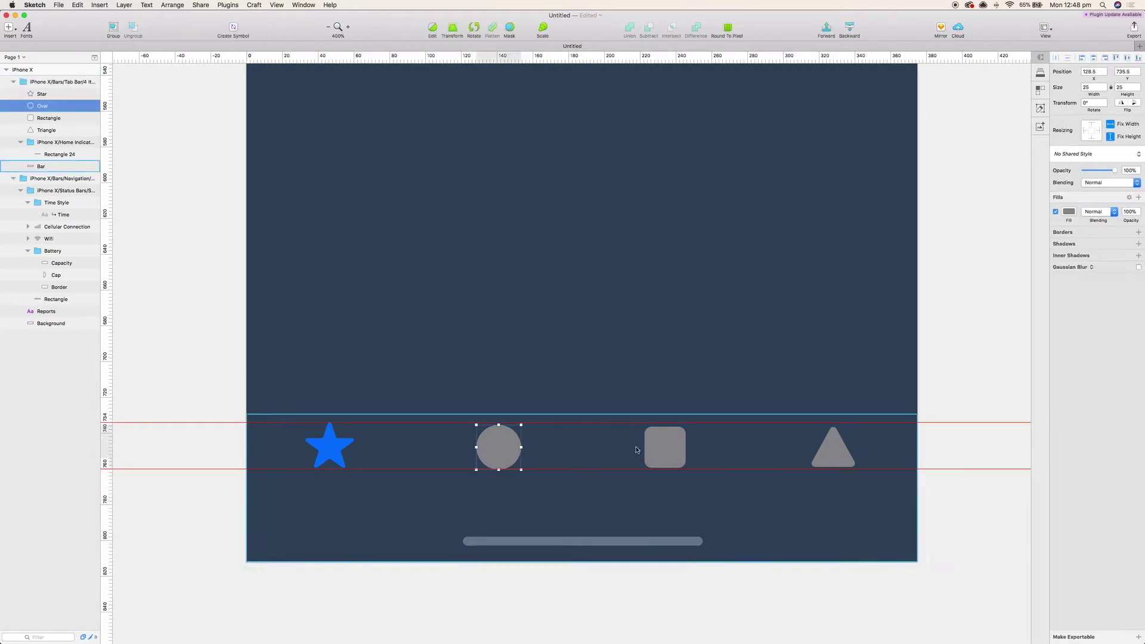
shift+click(662, 447)
shift+click(845, 452)
key(Up)
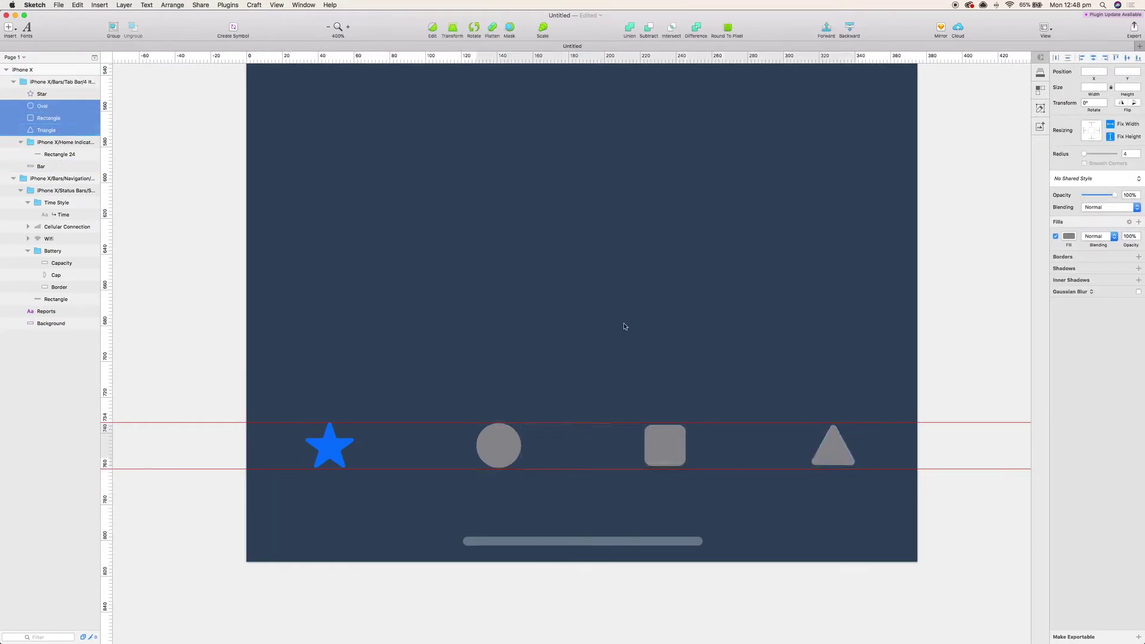
click(625, 324)
Step: Insert the anticon home icon with the Icon Font plugin at the star and set its size to 25
click(335, 445)
click(228, 5)
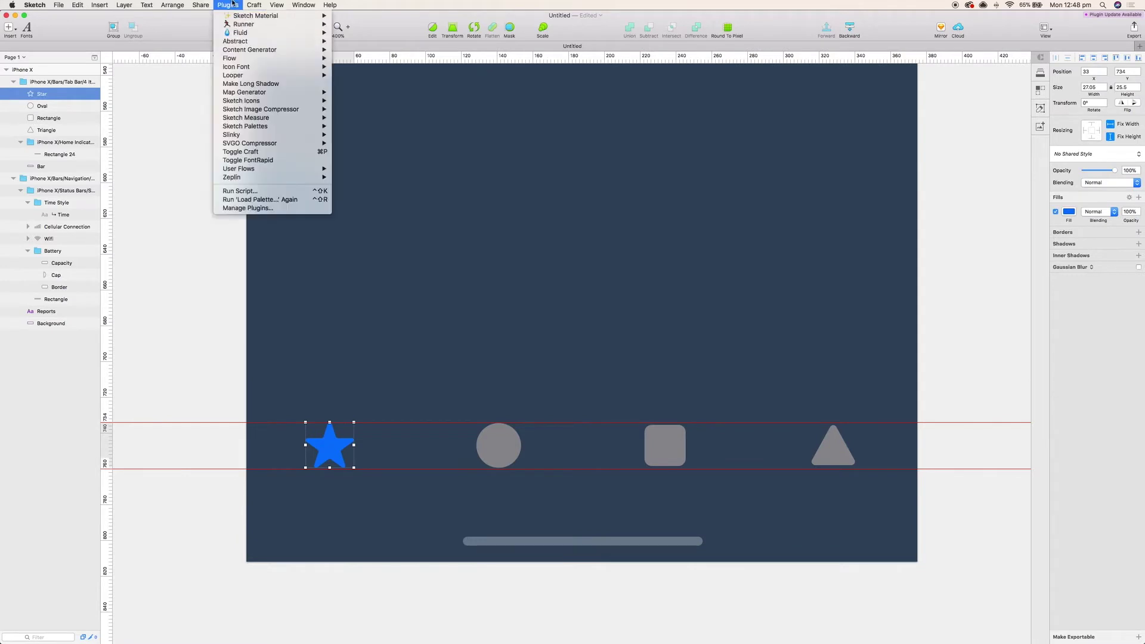
mouse_move(268, 67)
mouse_move(387, 67)
click(479, 103)
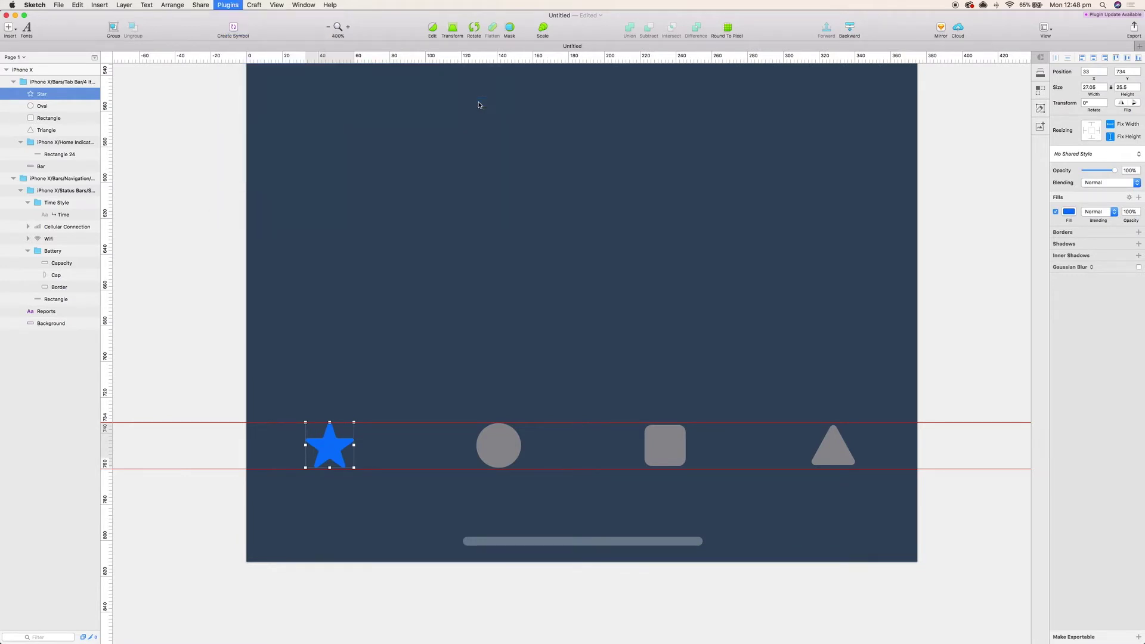
click(460, 167)
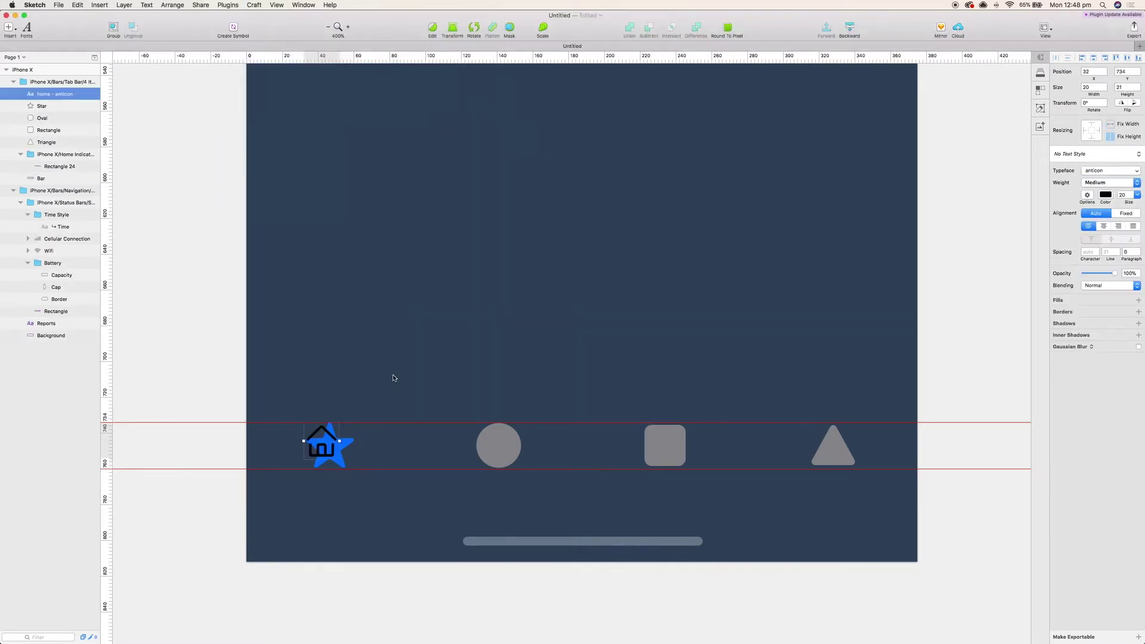
text(25)
key(Return)
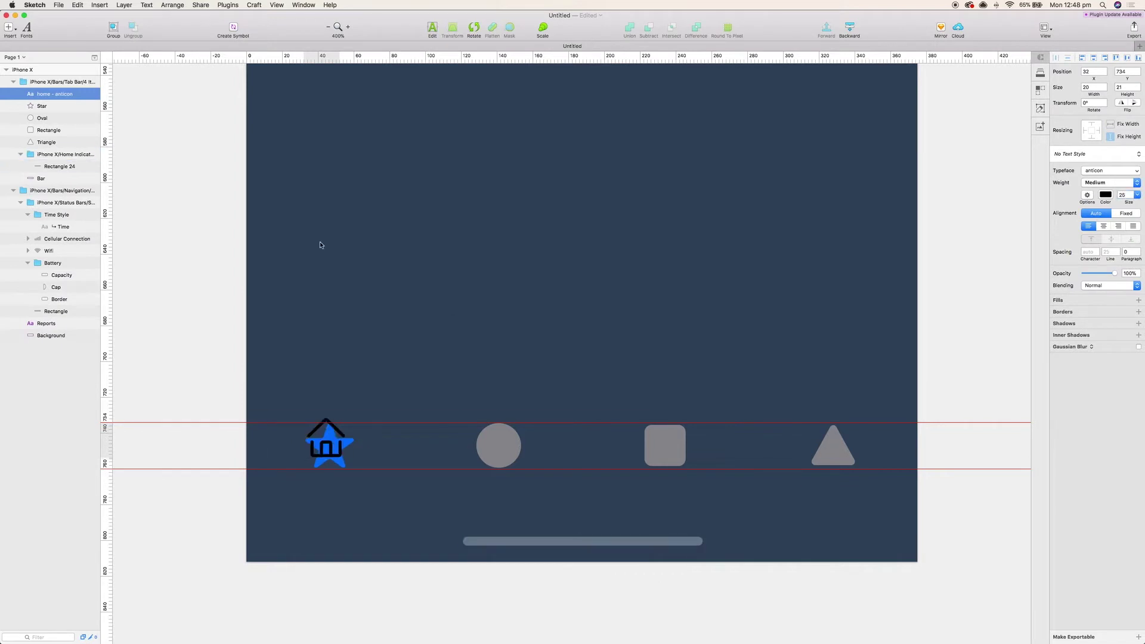
Step: Lock the star, oval, rectangle and triangle placeholder layers
click(41, 107)
shift+click(46, 142)
right_click(48, 142)
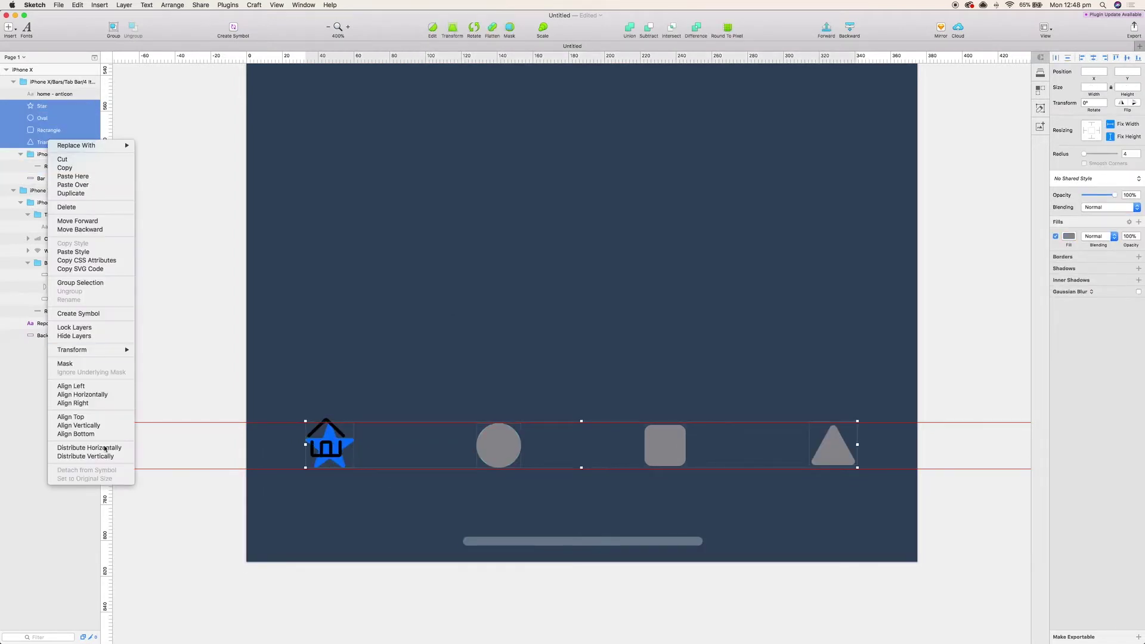
click(74, 327)
Step: Align the home icon horizontally and vertically with the star
click(326, 444)
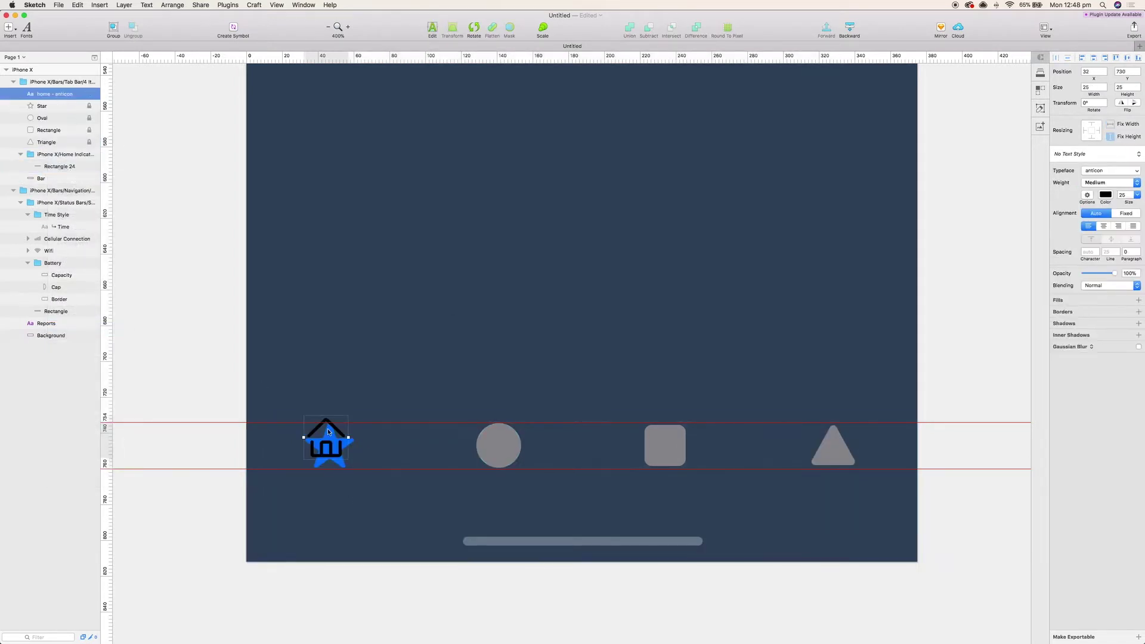
shift+click(42, 106)
click(172, 5)
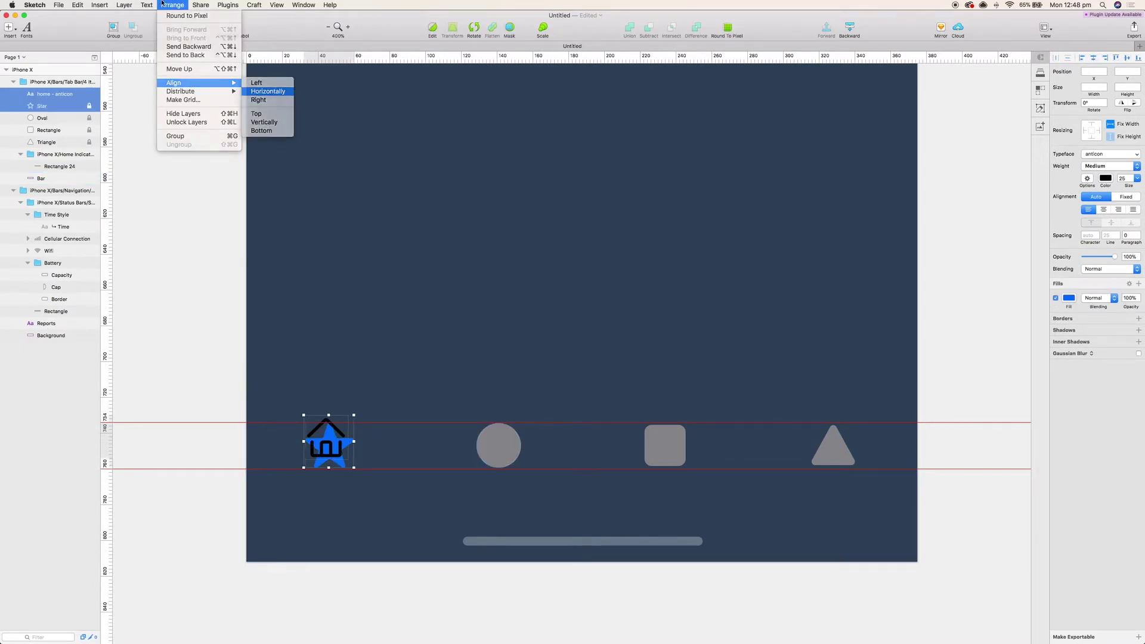
mouse_move(187, 83)
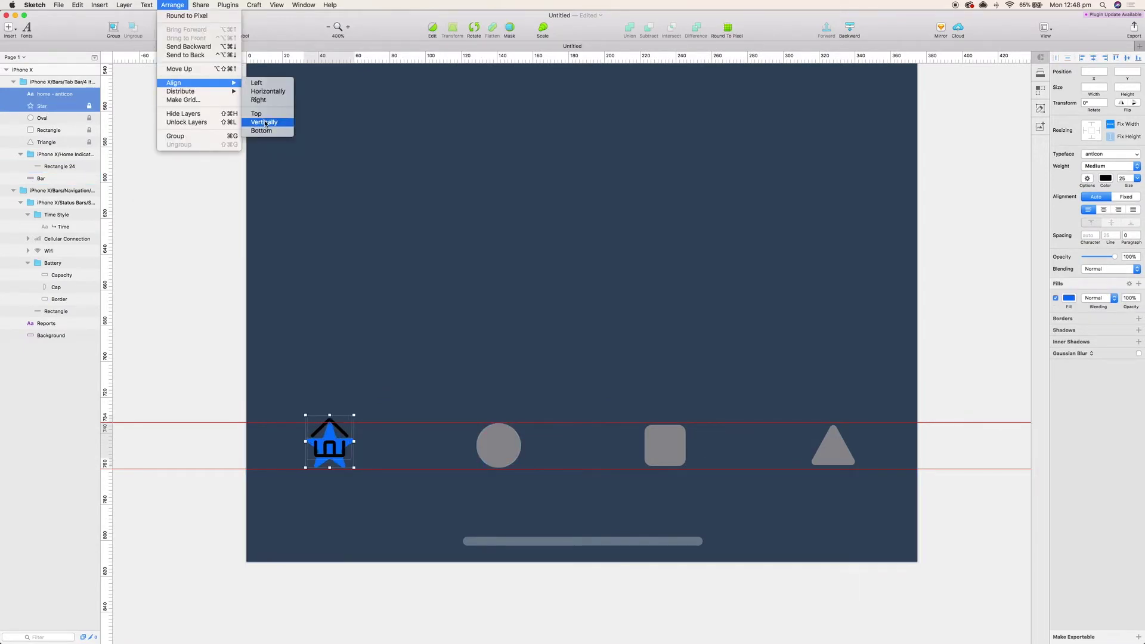
click(259, 119)
Step: Change the home icon's text colour to white
click(334, 435)
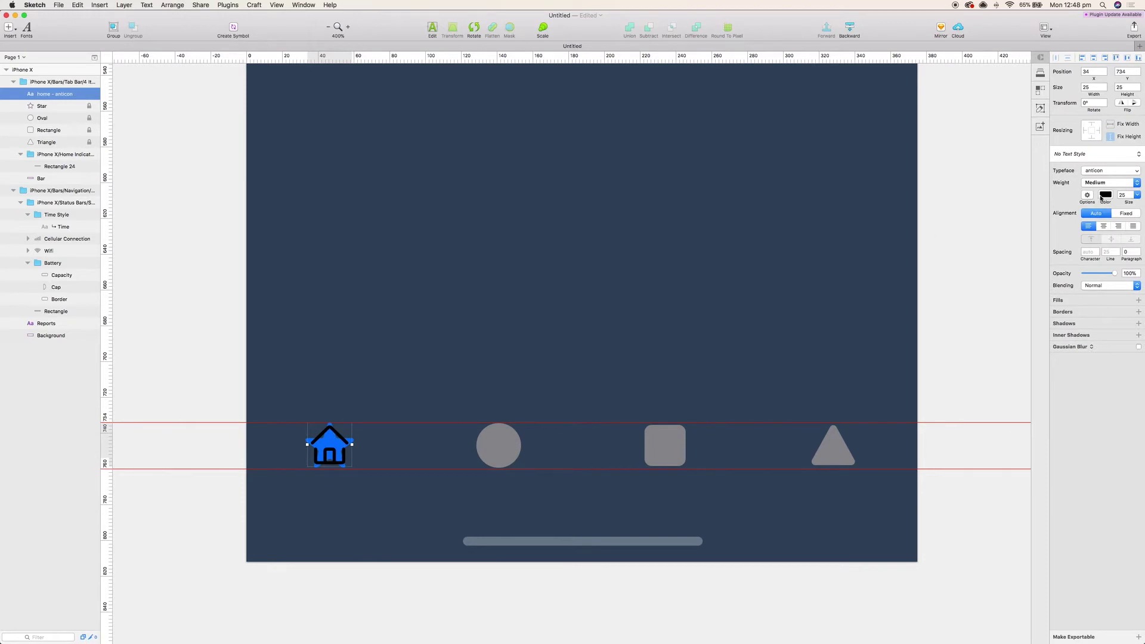
click(1103, 196)
drag(1078, 250, 920, 77)
click(367, 324)
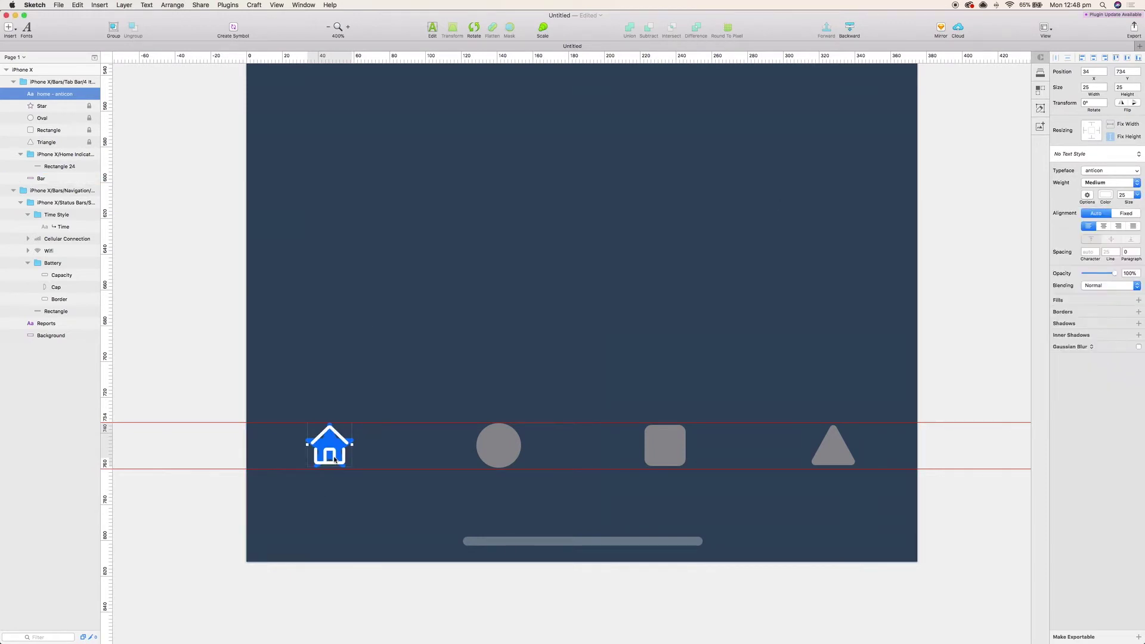
Step: Copy the home icon onto the circle at X 128.5 and replace the copy with the anticon customer-service icon
drag(333, 459, 498, 456)
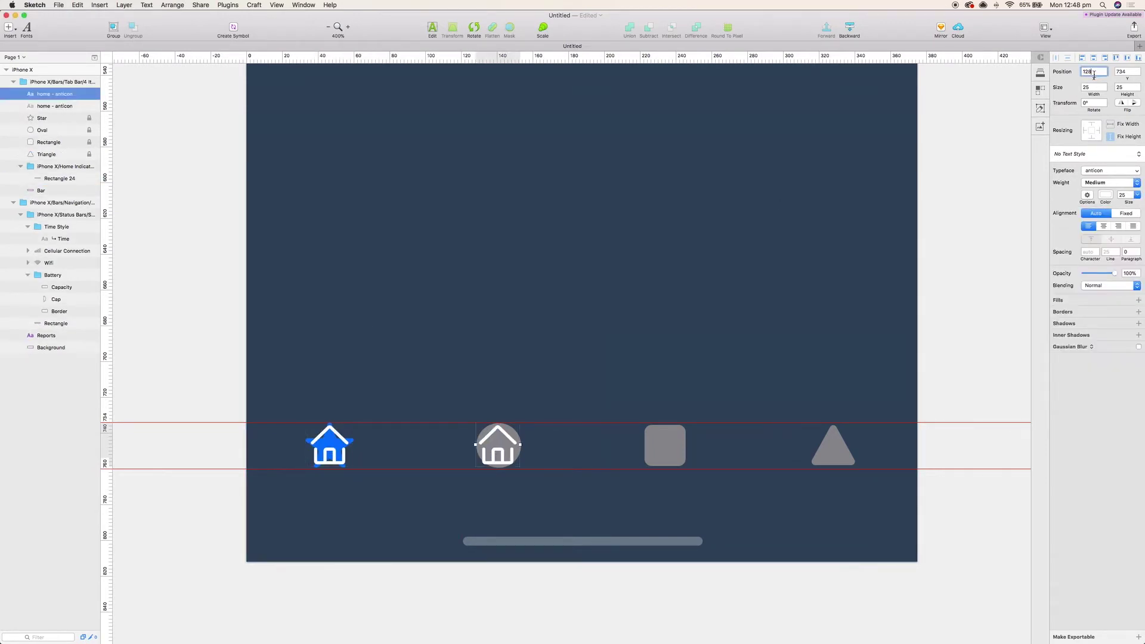
click(227, 5)
mouse_move(298, 93)
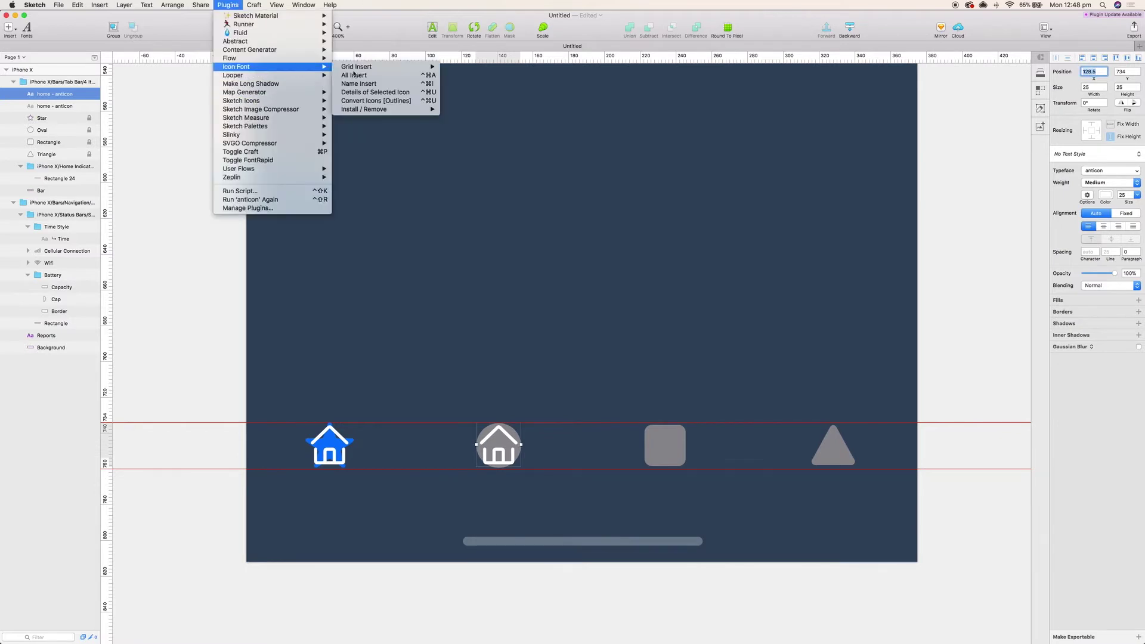
mouse_move(387, 96)
click(484, 105)
scroll(620, 273, down, 2)
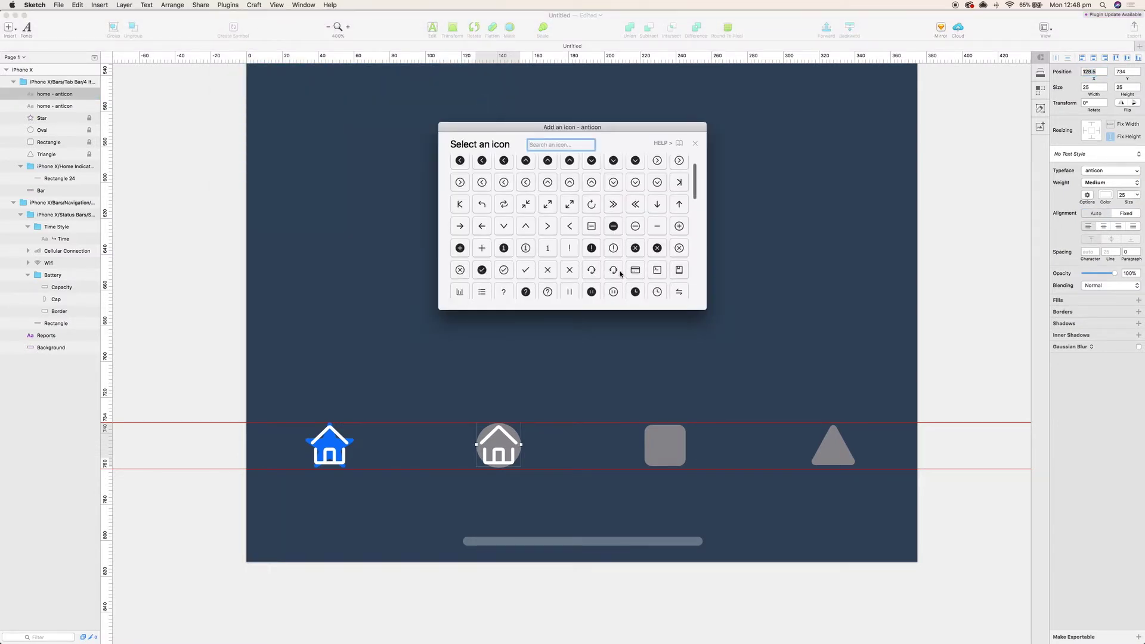
click(591, 270)
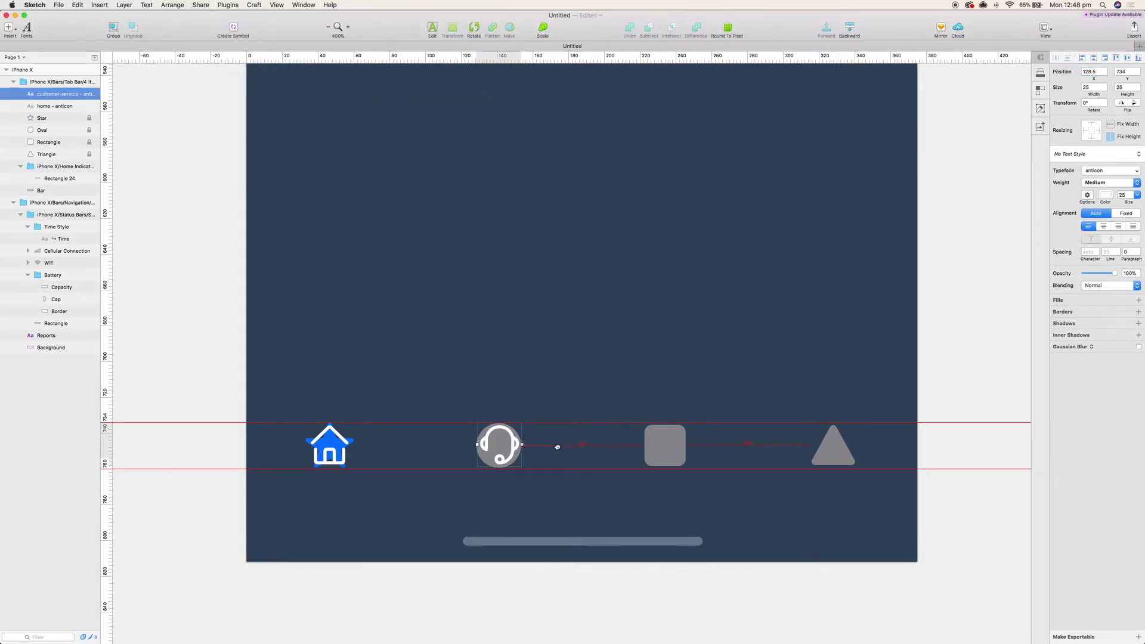
key(shift+Right)
key(shift+Right)
key(shift+Right)
key(shift+Right)
key(shift+Right)
key(shift+Right)
key(shift+Right)
key(shift+Right)
key(super+z)
Step: Duplicate the customer-service icon and place the copy over the rounded square at X 221.5
key(super+d)
key(shift+Right)
key(shift+Right)
key(shift+Right)
key(shift+Right)
key(shift+Right)
key(shift+Right)
key(shift+Right)
key(shift+Right)
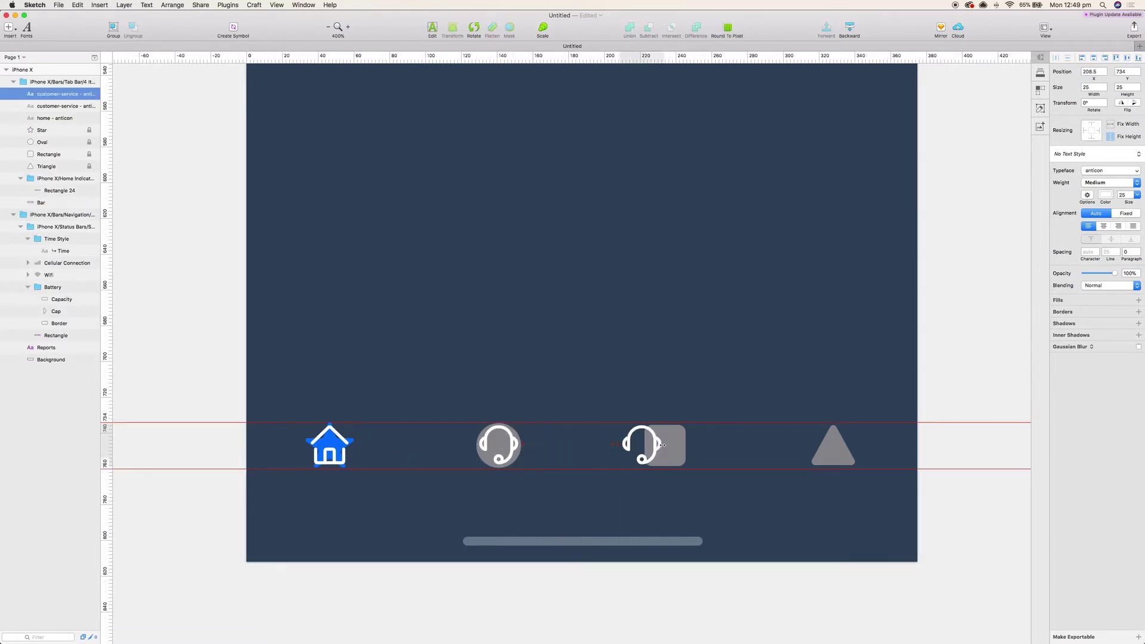
drag(662, 445, 679, 446)
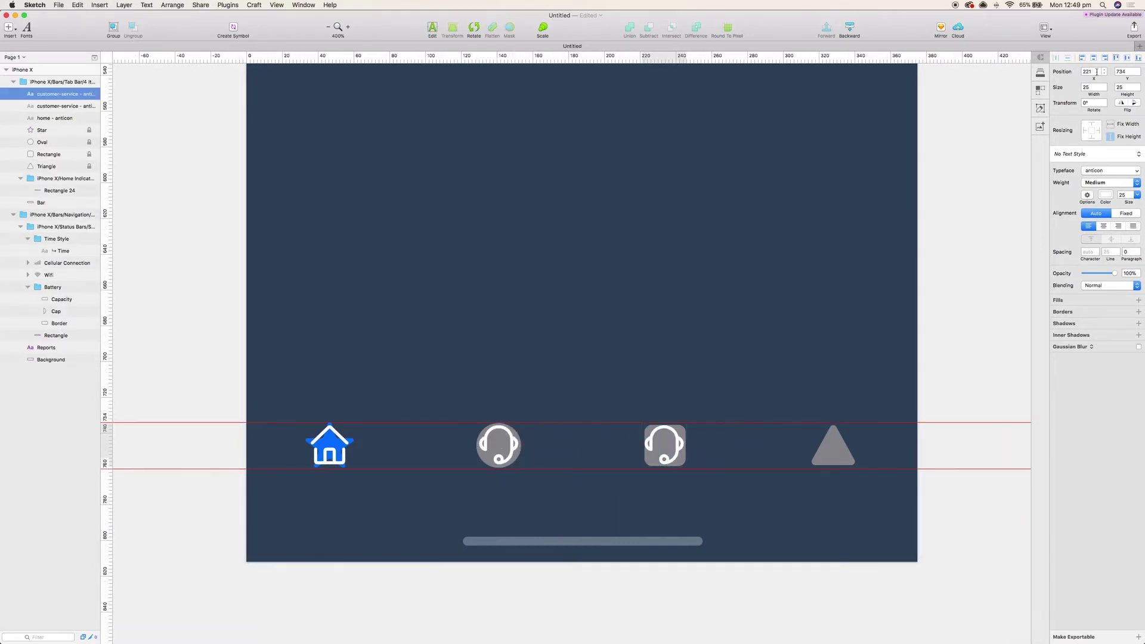
Step: Replace the customer-service icon on the rounded square with the anticon bar-chart icon
click(228, 5)
mouse_move(268, 133)
click(442, 132)
scroll(516, 239, down, 3)
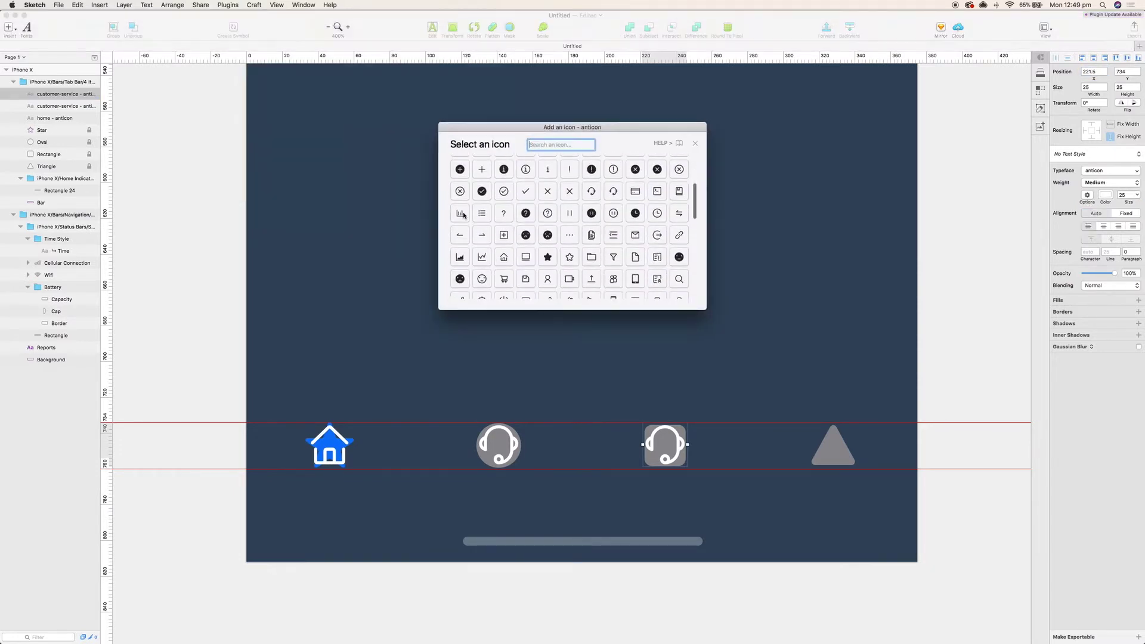
click(460, 213)
Step: Duplicate the bar-chart icon and place the copy over the triangle at X 315.5
key(super+d)
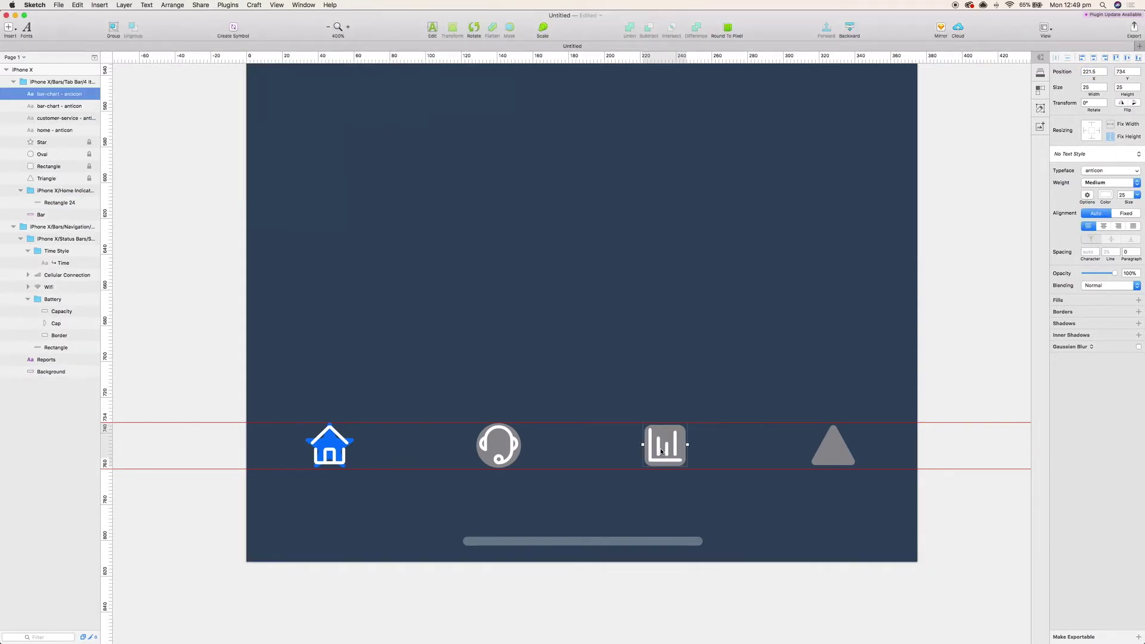
drag(677, 453, 838, 461)
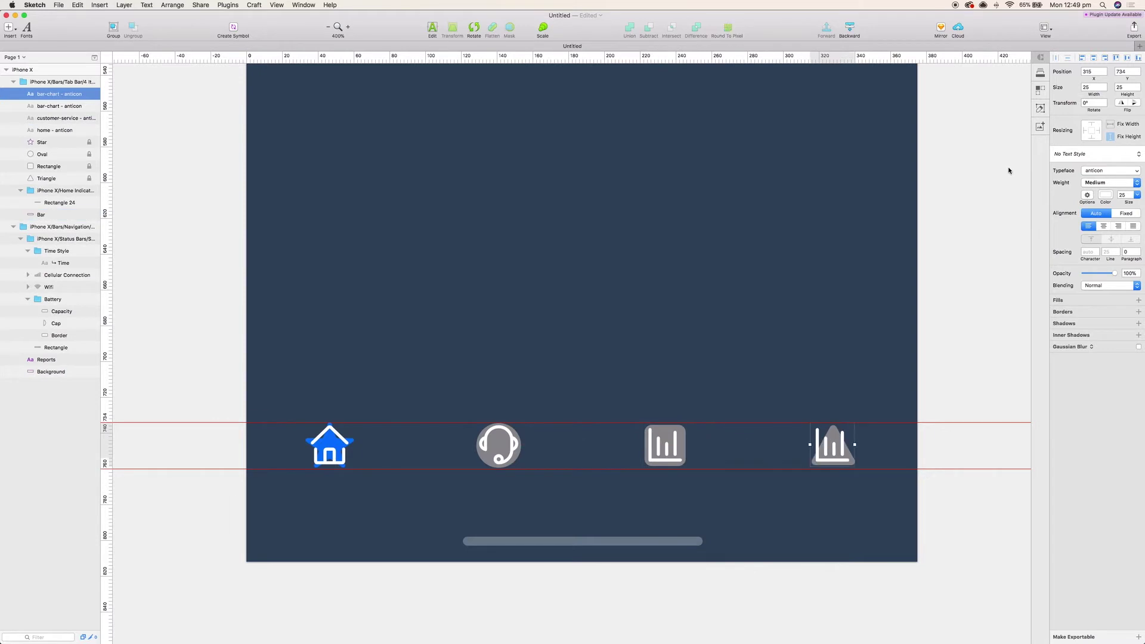
click(1091, 72)
text(.5)
key(Return)
Step: Replace the bar-chart icon on the triangle with the anticon user icon
click(204, 5)
mouse_move(227, 5)
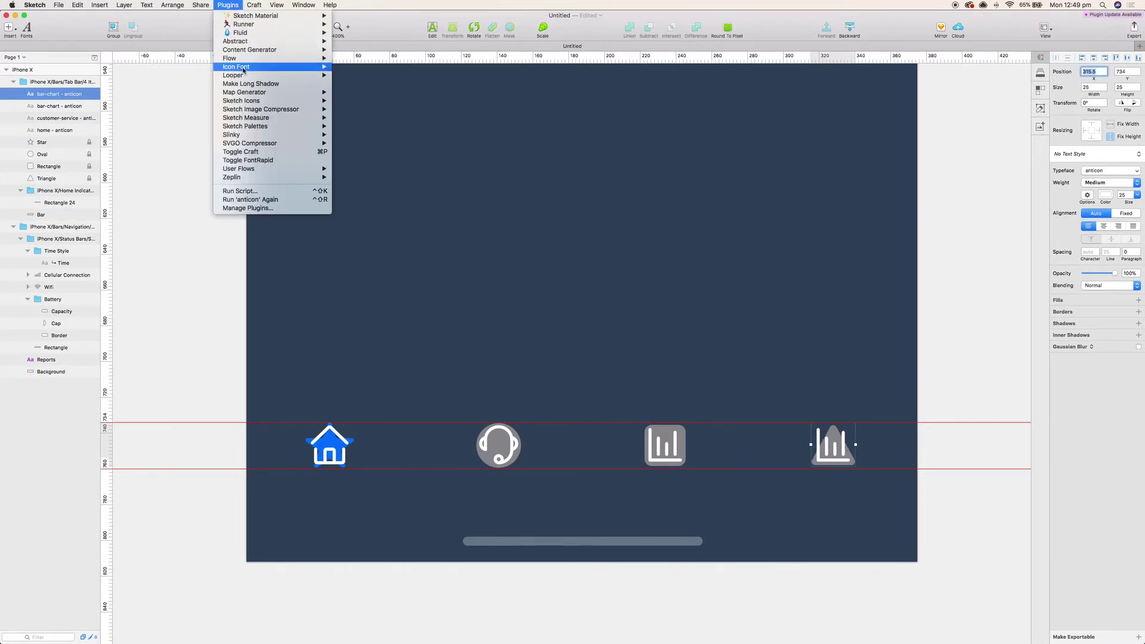
mouse_move(269, 66)
mouse_move(382, 67)
click(483, 102)
scroll(541, 252, down, 5)
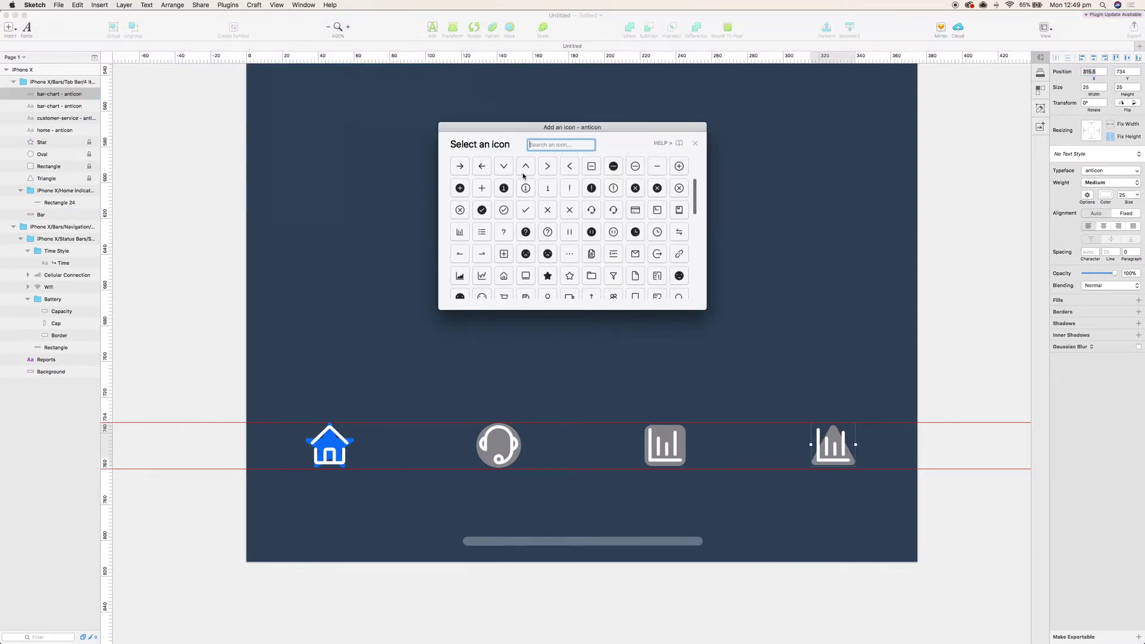
click(547, 258)
click(546, 256)
Step: Delete the star, oval, rectangle and triangle placeholders and hide the rulers
click(51, 143)
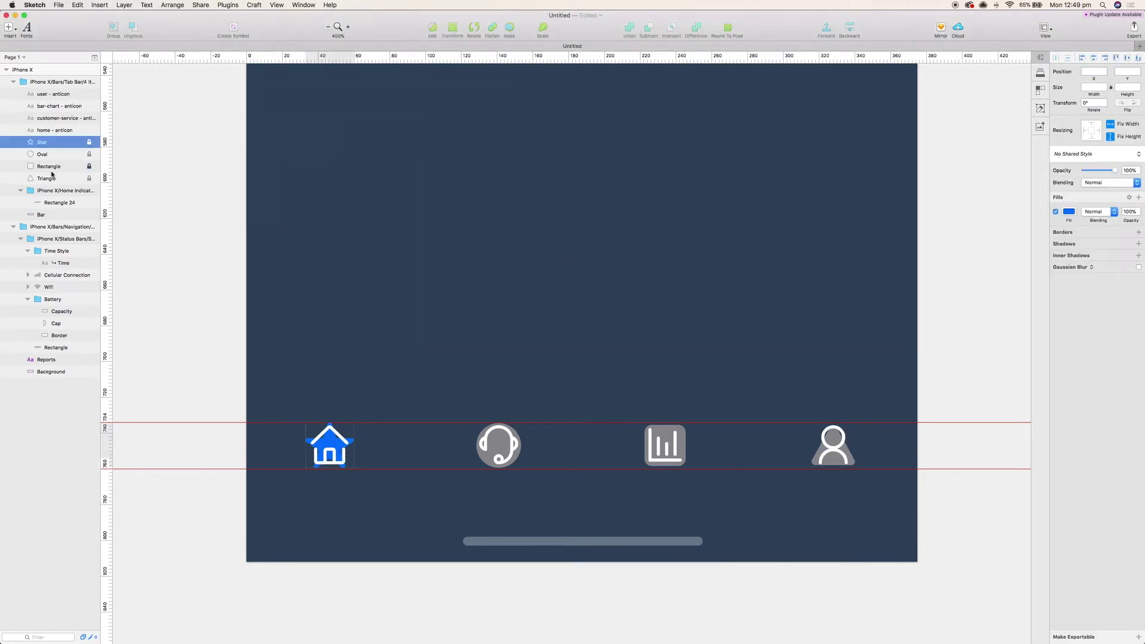
shift+click(51, 178)
key(BackSpace)
key(ctrl+r)
Step: Set the opacity of the home, customer-service and user tab bar icons to 30%
double_click(513, 447)
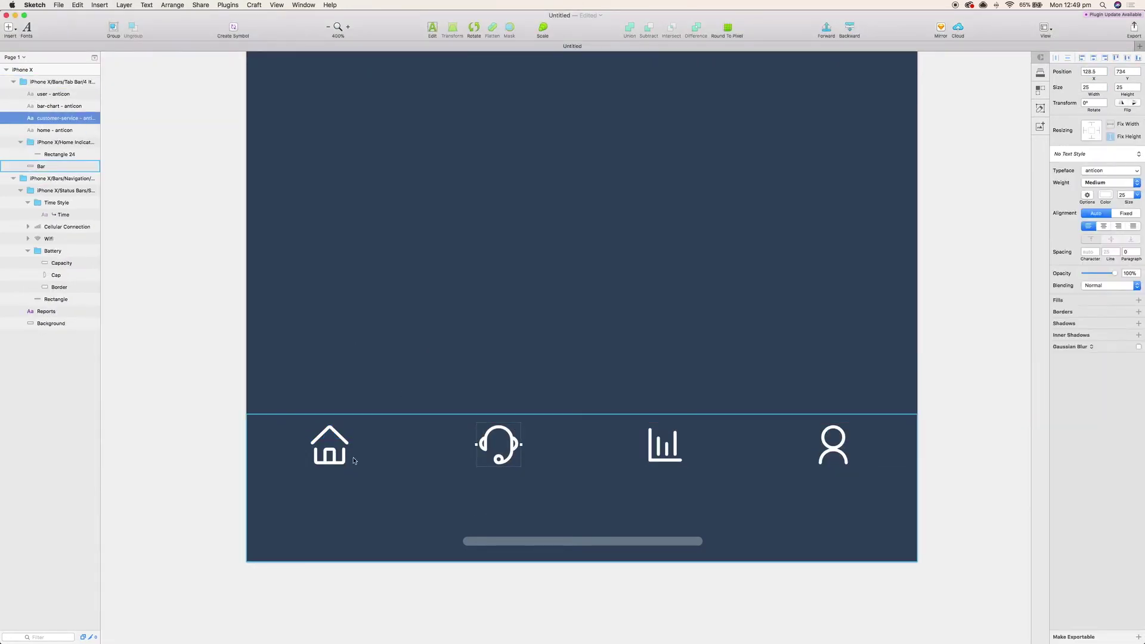
shift+click(335, 462)
shift+click(833, 446)
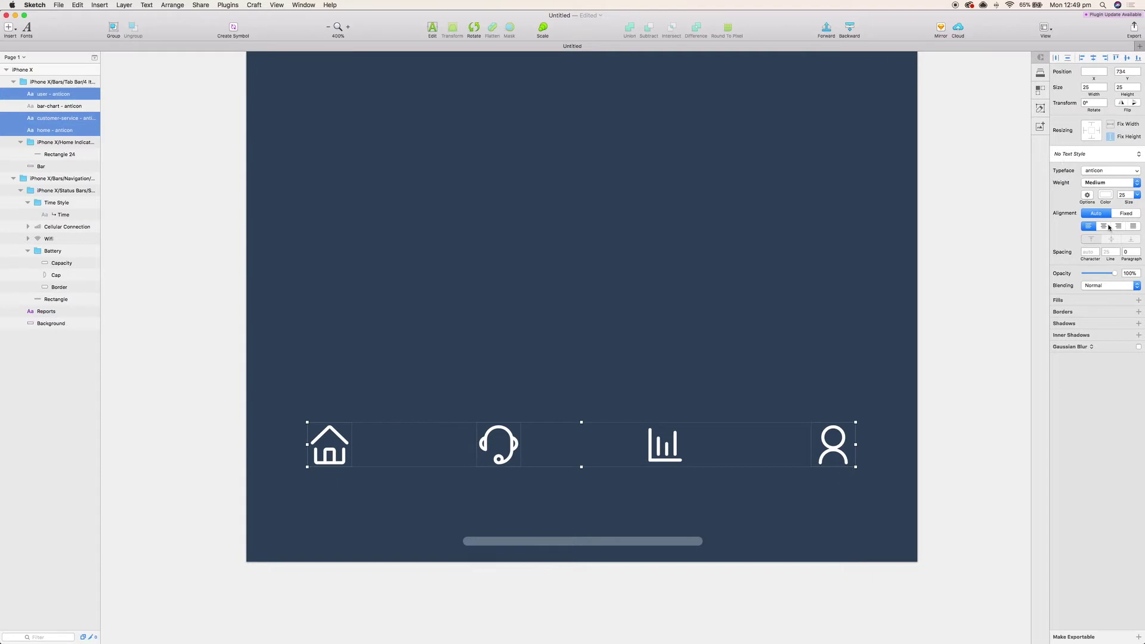
text(30)
key(Return)
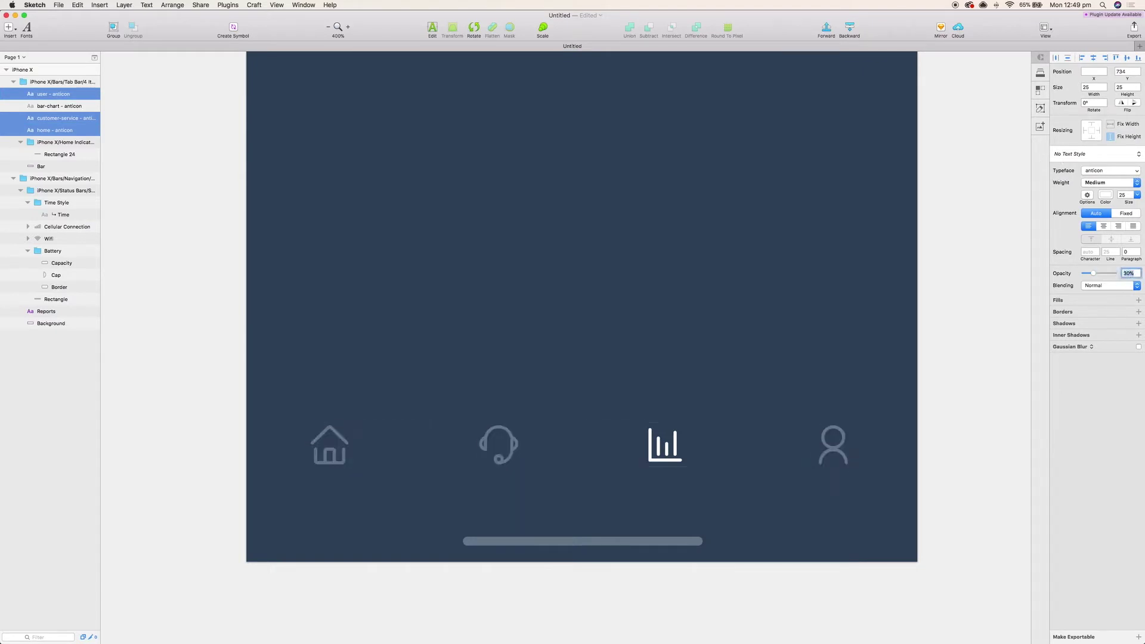
Step: Draw a rounded rectangle above the tab bar and size it to 90 by 70
key(super+minus)
click(861, 287)
drag(862, 209, 836, 362)
key(super+minus)
key(super+plus)
click(9, 27)
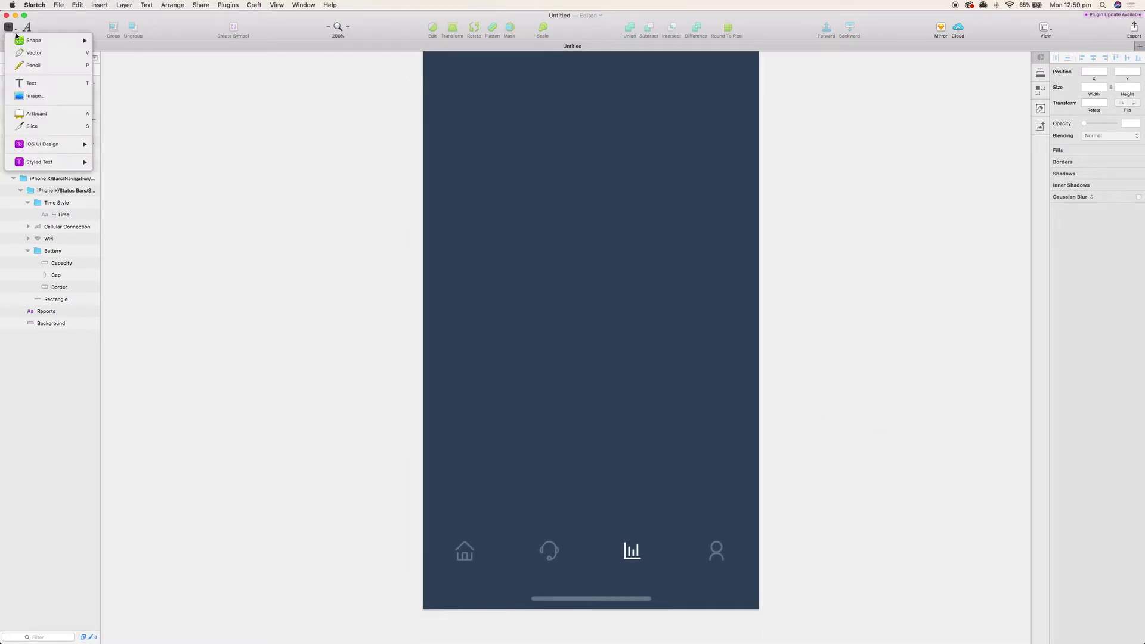
mouse_move(48, 41)
click(122, 89)
drag(522, 454, 589, 510)
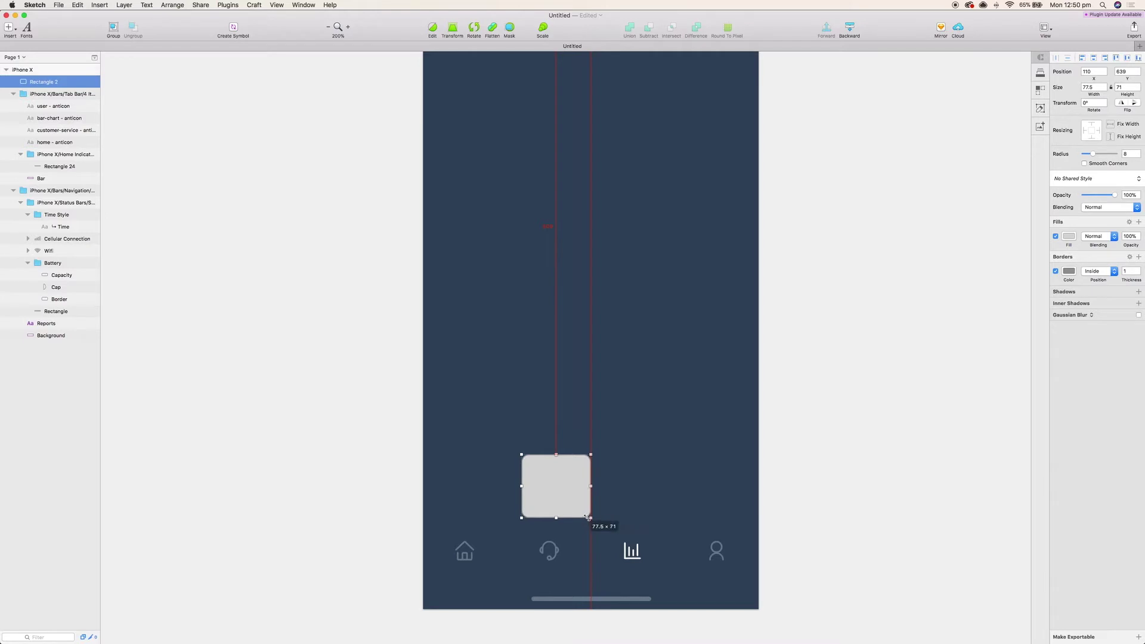
drag(592, 487, 601, 486)
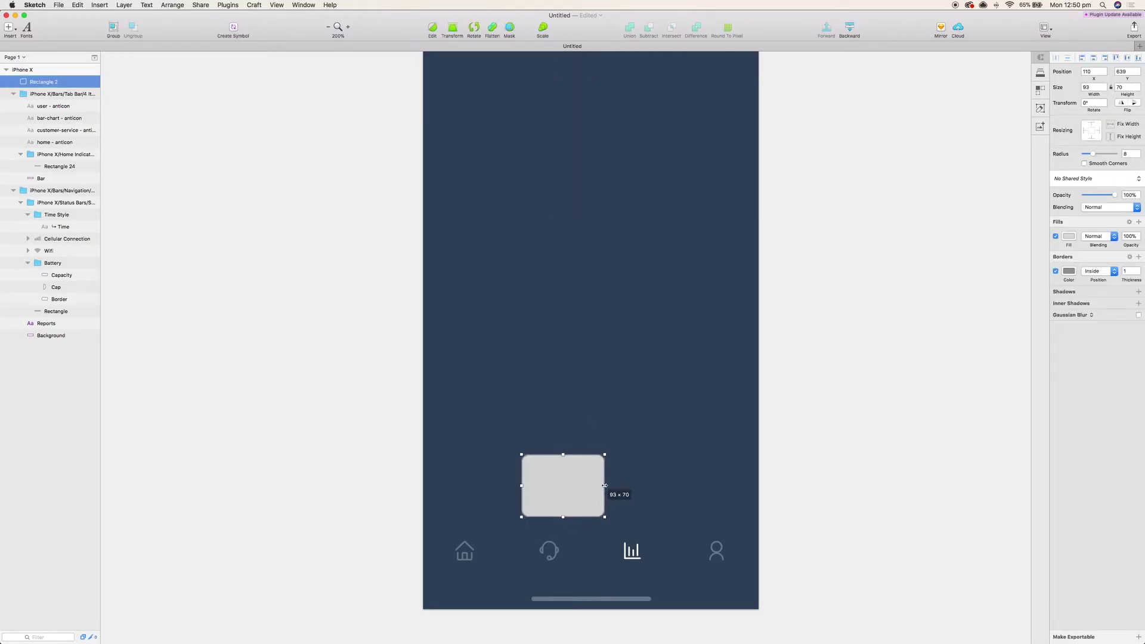
Step: Remove the rounded rectangle's border and fill it with colour 4E6882
click(1055, 271)
click(1067, 237)
click(1091, 424)
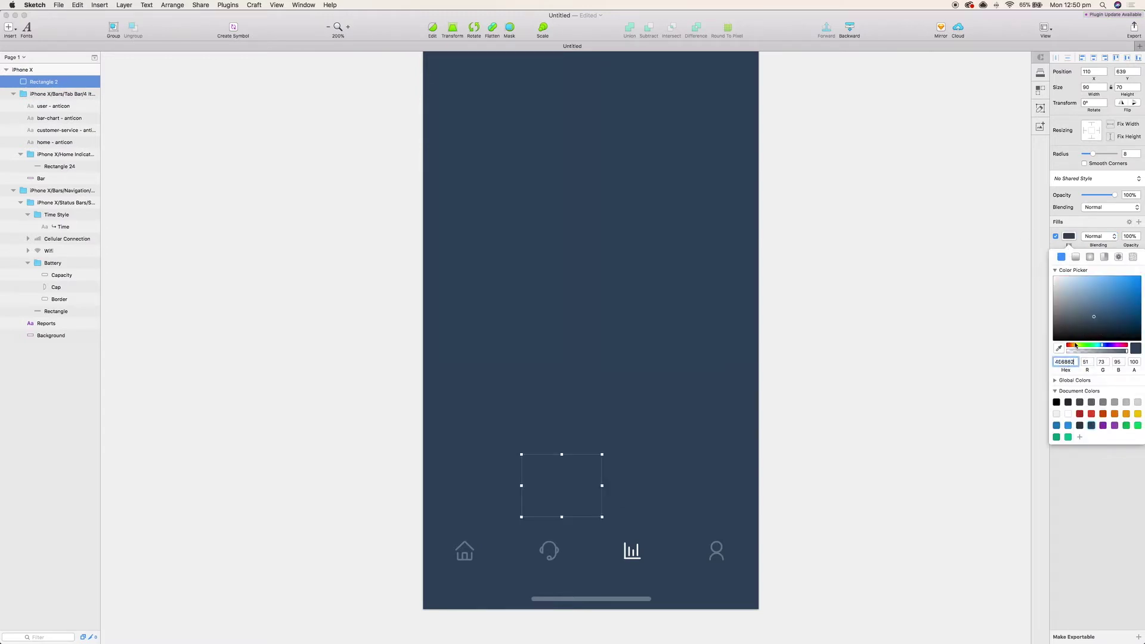
key(Return)
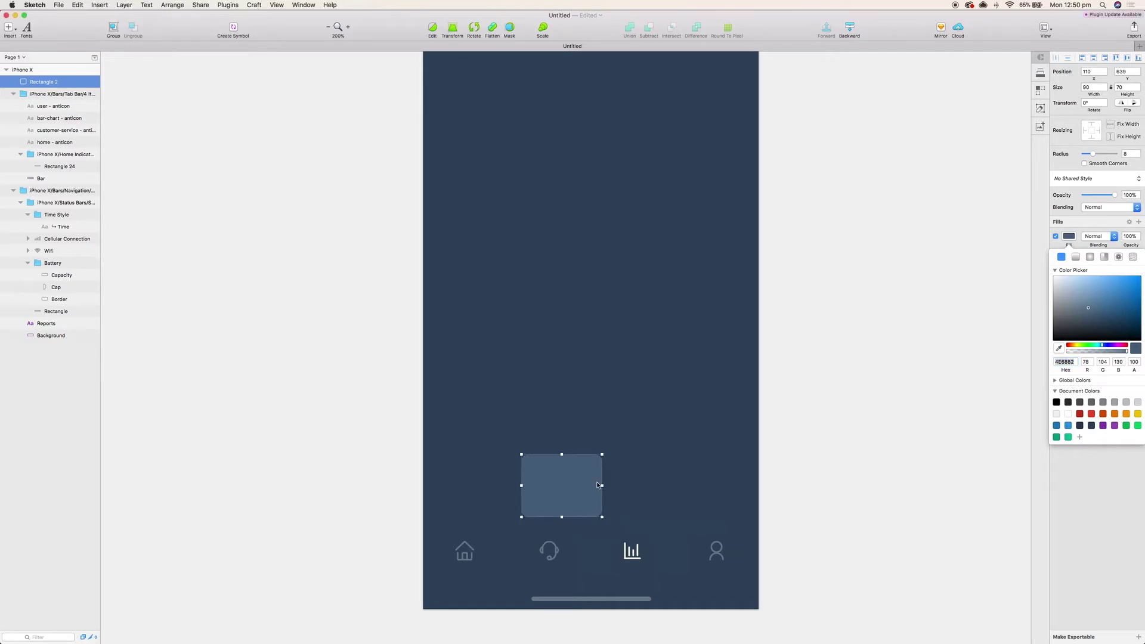
click(1085, 499)
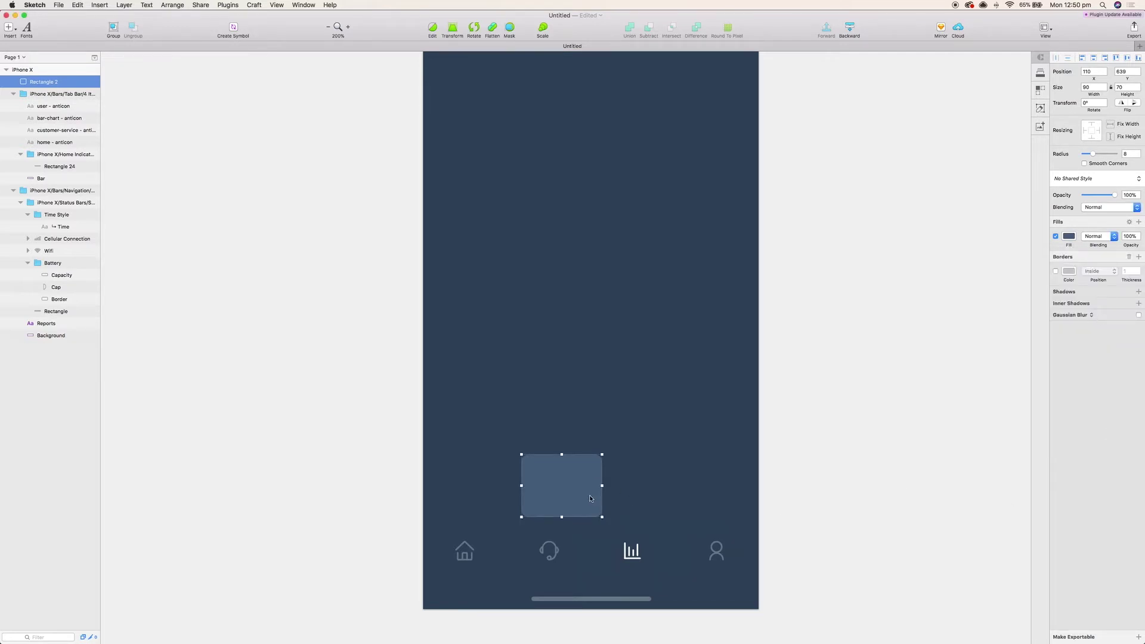
Step: Duplicate the rounded rectangle, set the copy's height to 3 and fill it purple as a strip along the card's upper edge
key(super+d)
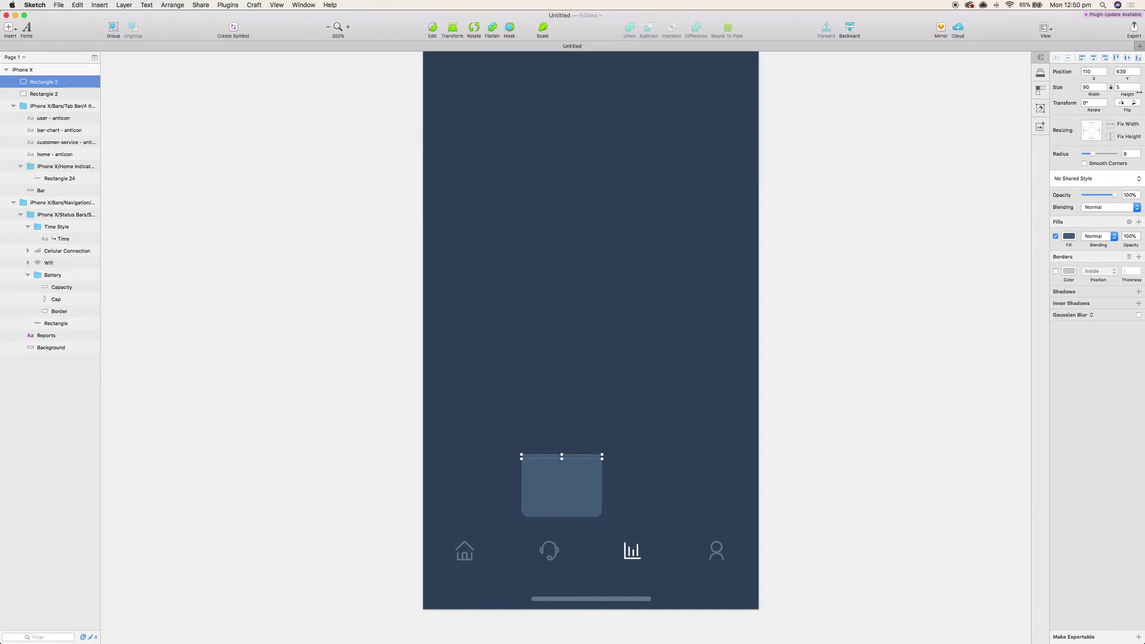
click(1068, 236)
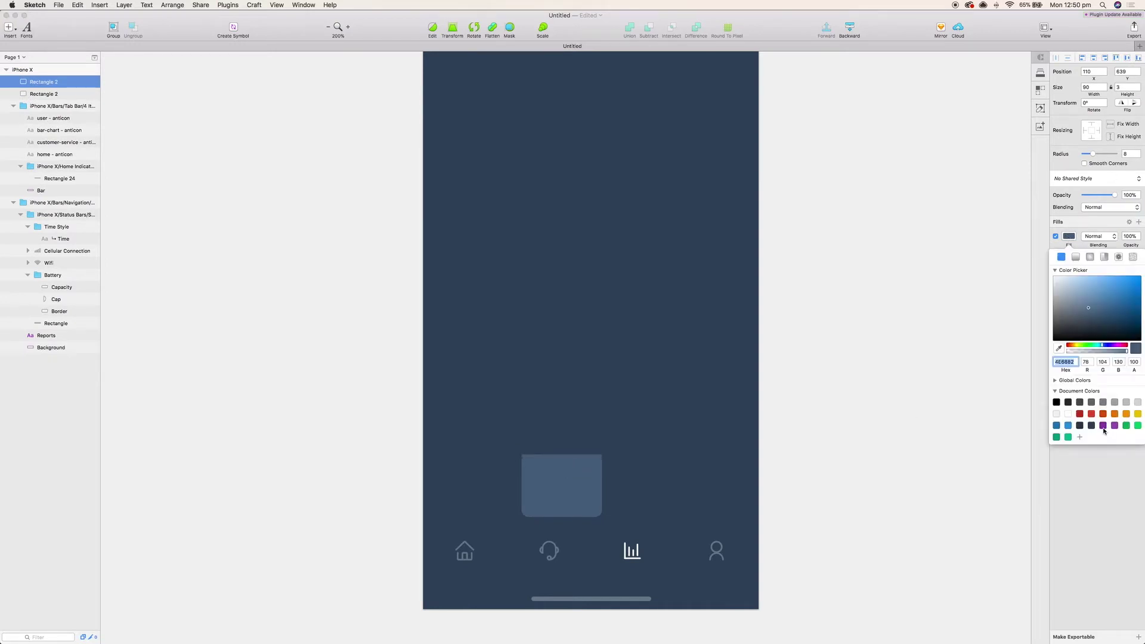
click(1114, 425)
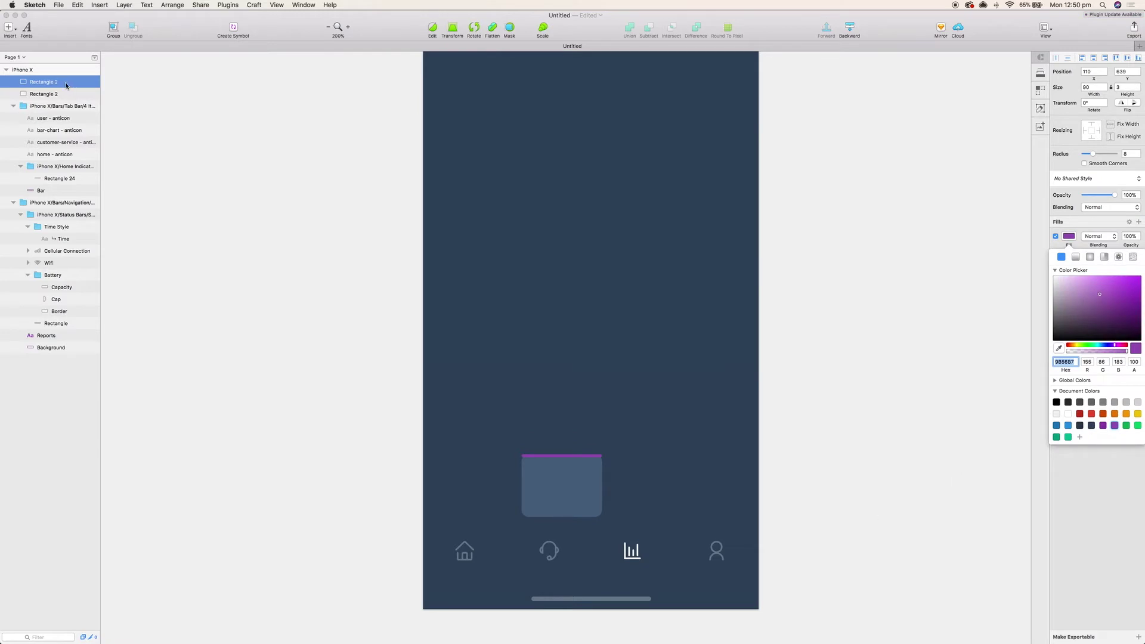
Step: Mask the purple strip with the rounded rectangle so it follows the card's corners
shift+click(39, 94)
right_click(40, 94)
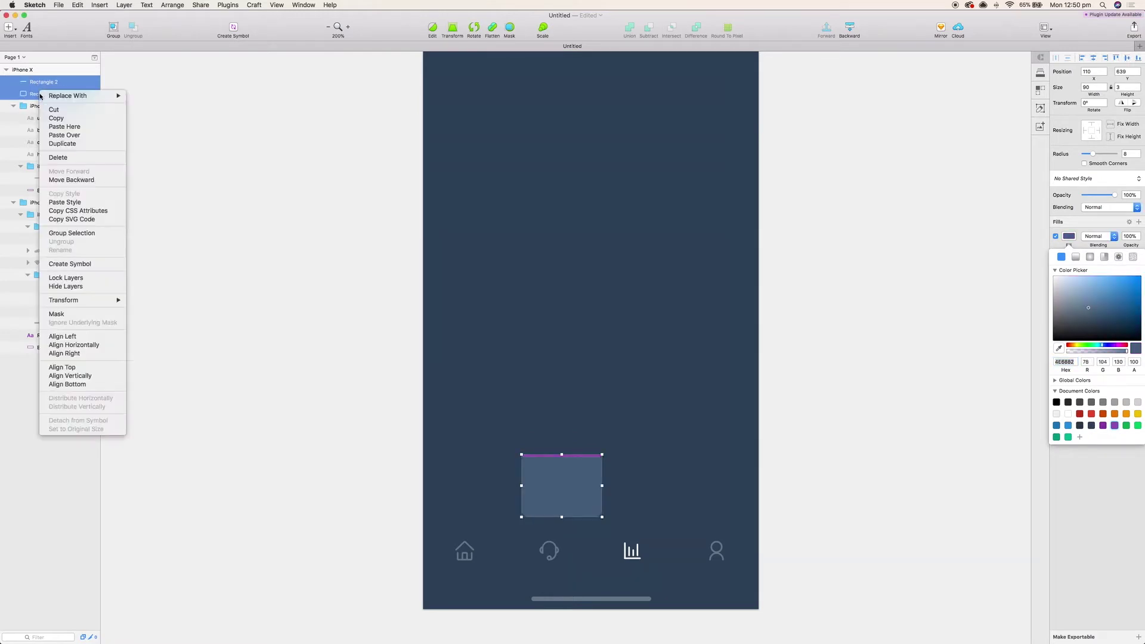
click(72, 316)
Step: Add a shadow with X 0, Y 2, blur 4 and spread 0 to the card's mask rectangle
scroll(700, 391, left, 2)
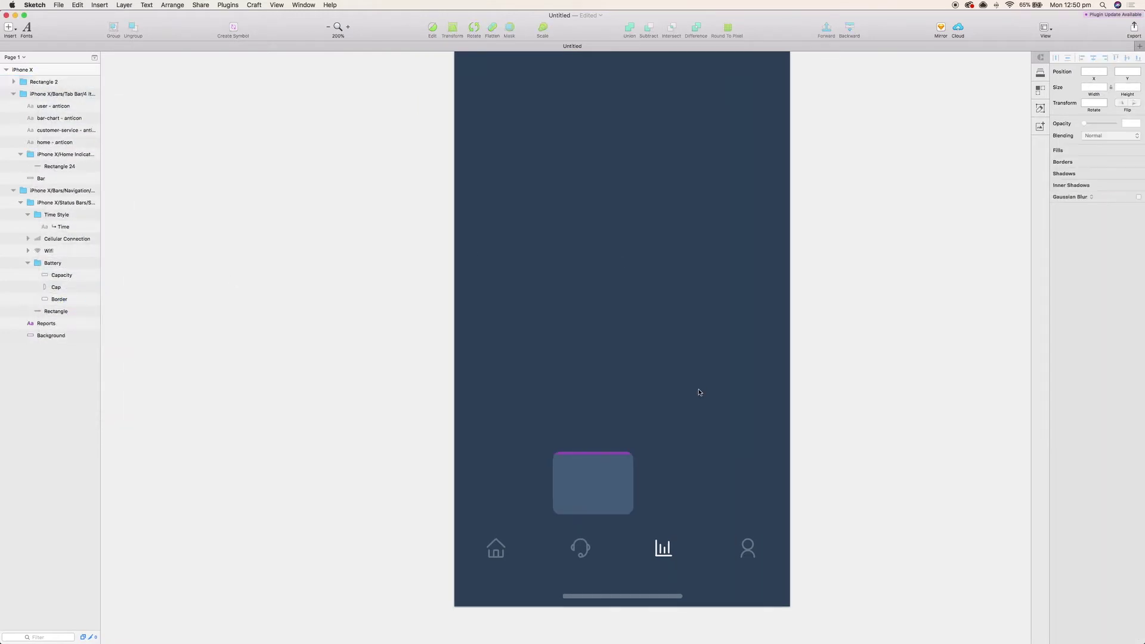
click(608, 486)
double_click(608, 485)
click(1081, 292)
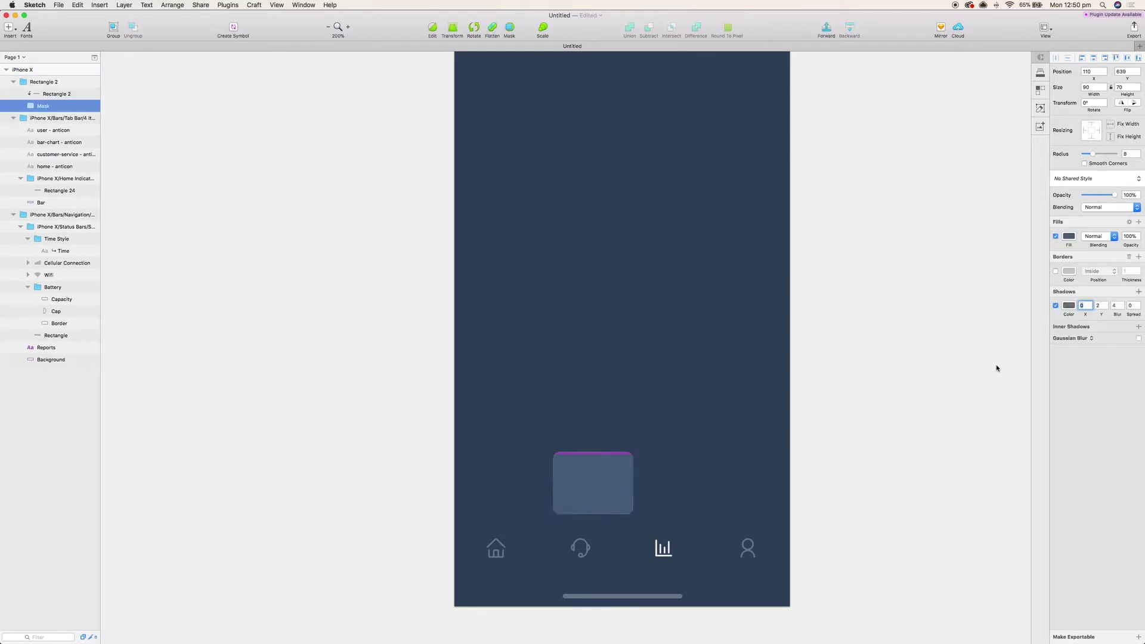
click(899, 417)
drag(900, 433, 818, 277)
Step: Widen the card with its purple strip to 94
key(super+plus)
double_click(606, 386)
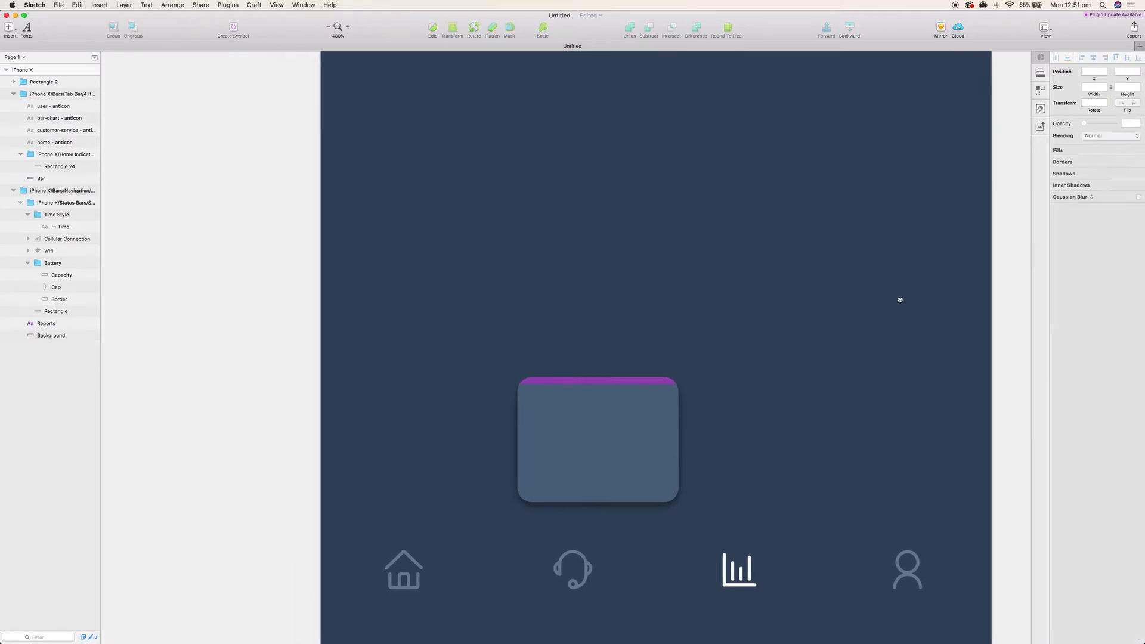
drag(899, 300, 903, 282)
click(601, 422)
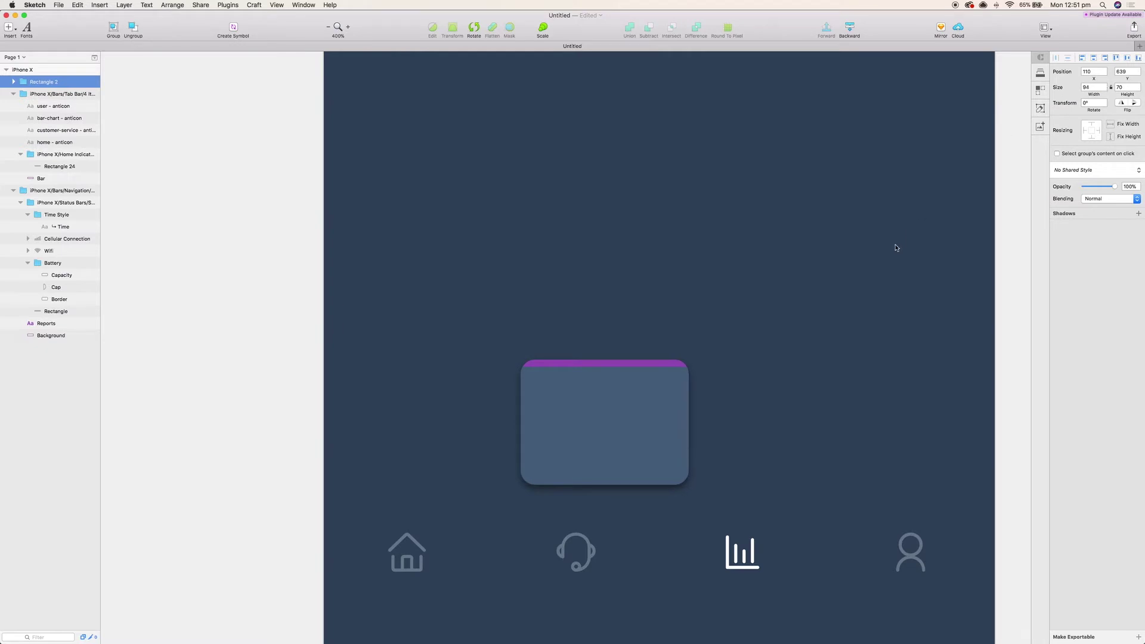
Step: Add a text layer reading "Avg. Call Length" over the card
drag(896, 247, 862, 219)
click(10, 30)
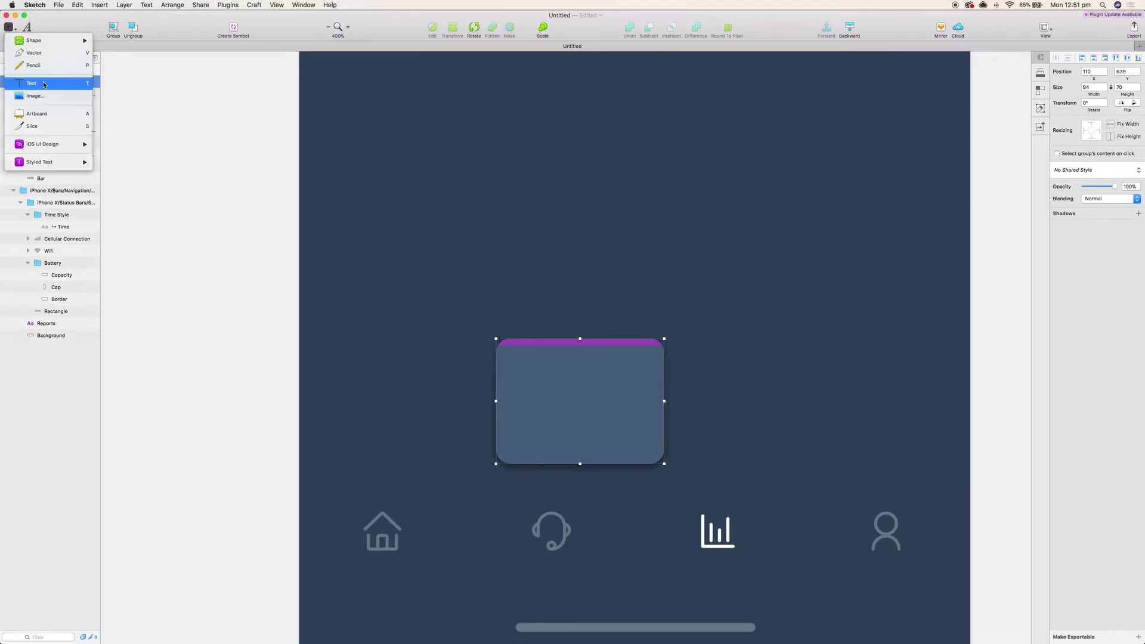
click(44, 84)
click(587, 383)
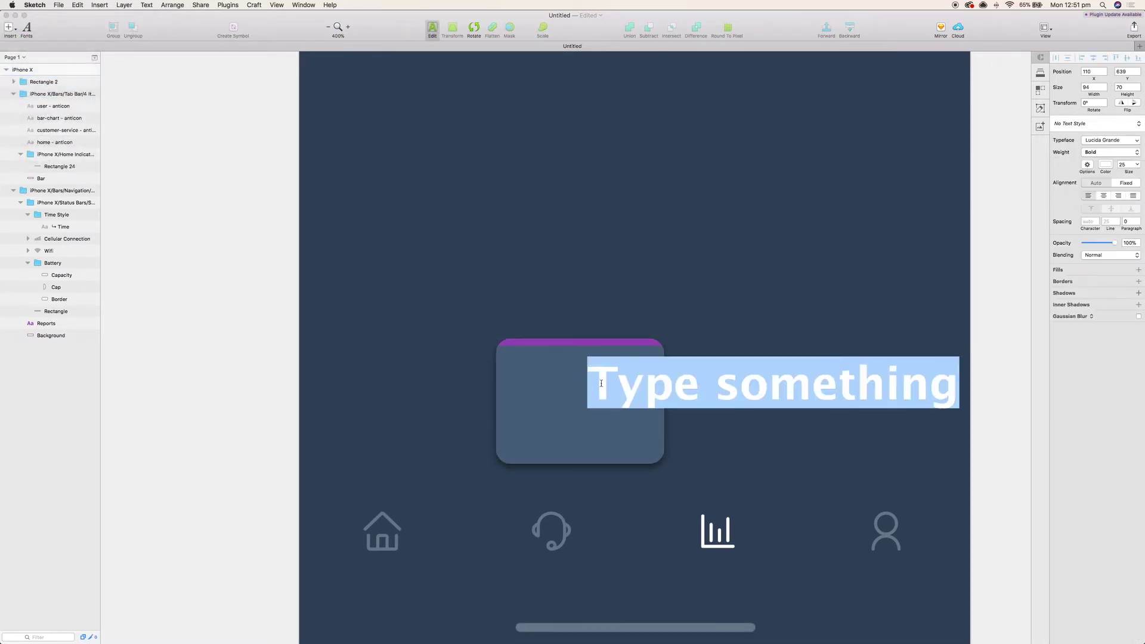
text(Avg. Call)
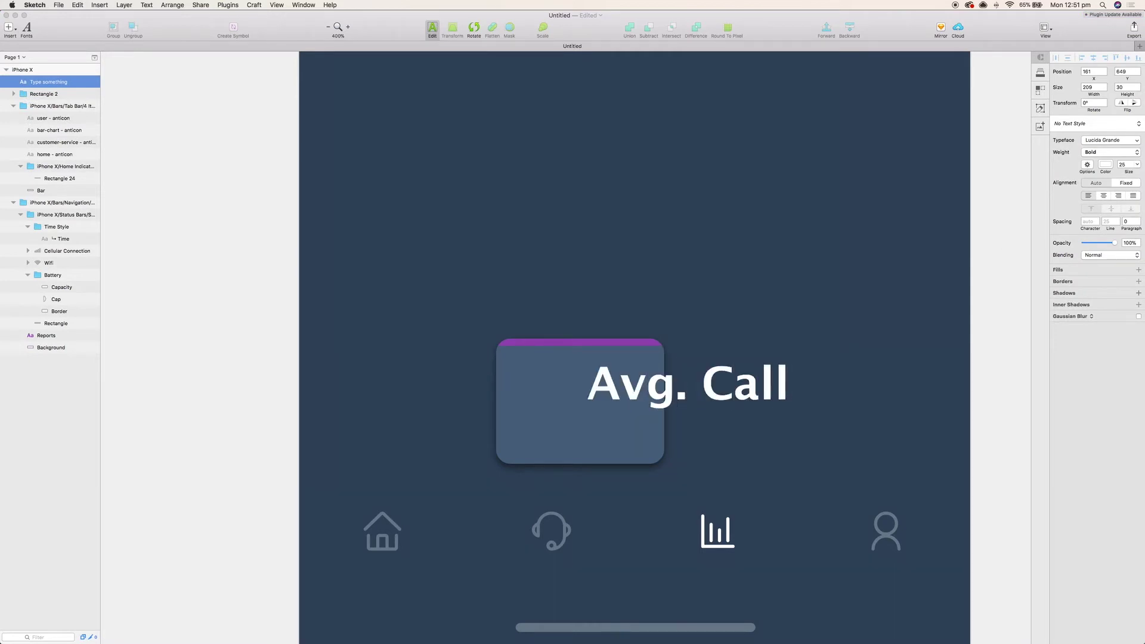
text( Length)
key(Escape)
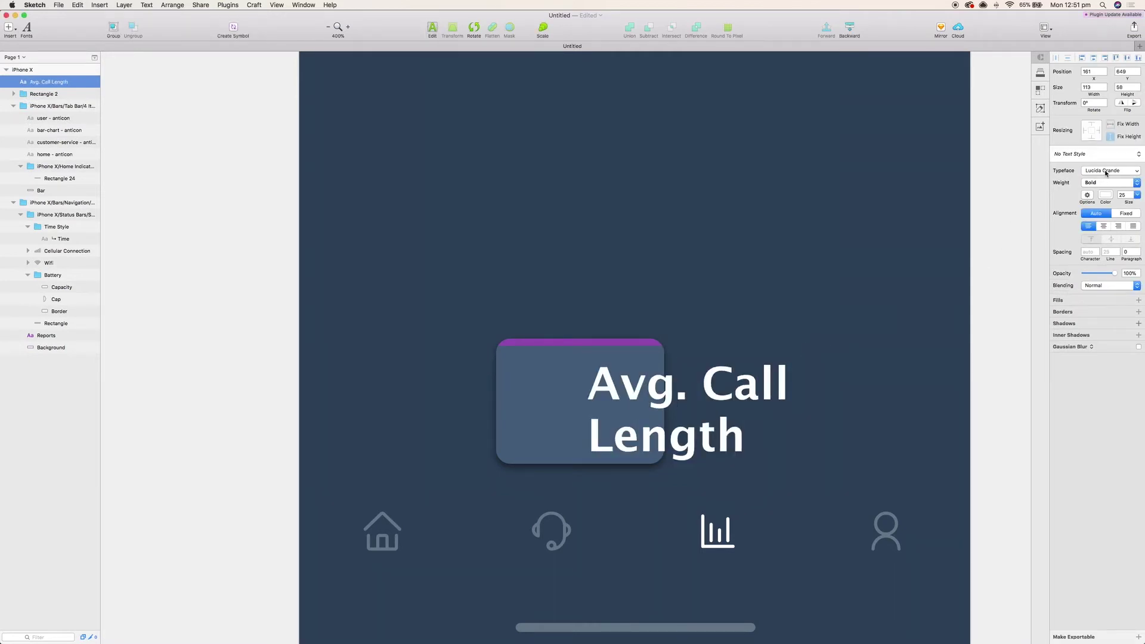
Step: Format the card text as centred Avenir Heavy, size 15, with line spacing 18
click(1105, 171)
text(avenir)
click(1082, 209)
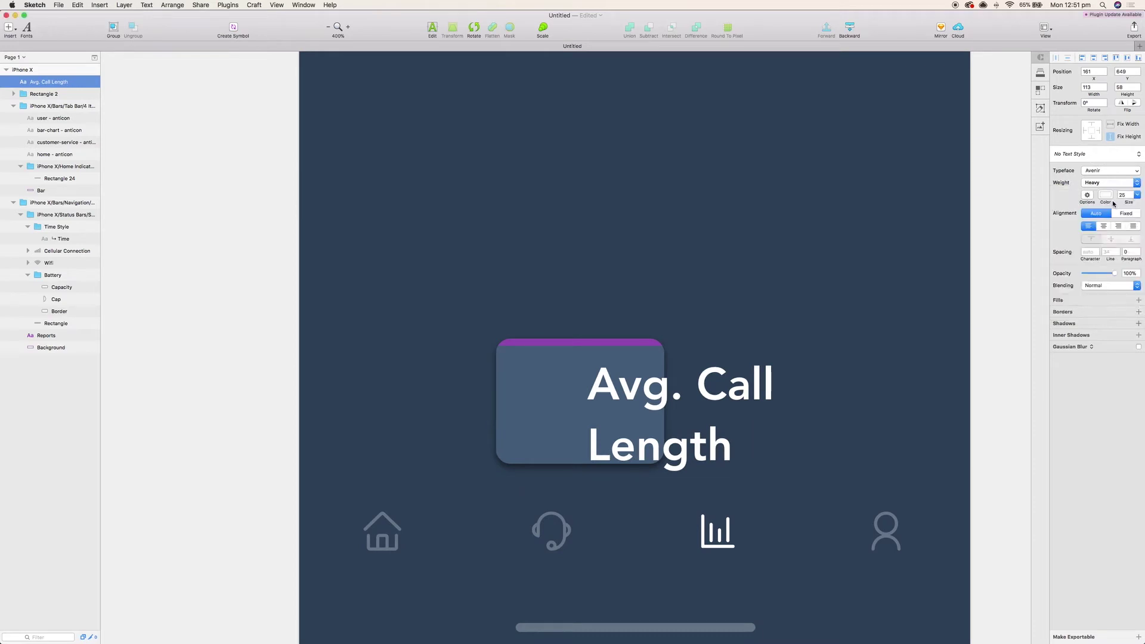
click(1104, 227)
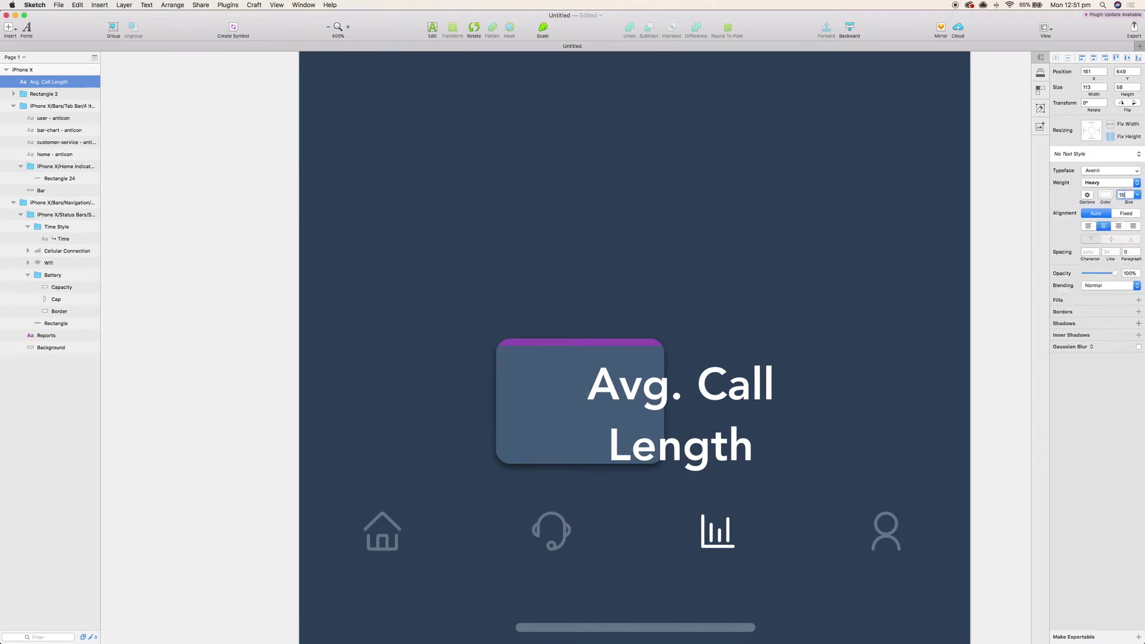
key(Return)
click(1117, 255)
click(1117, 255)
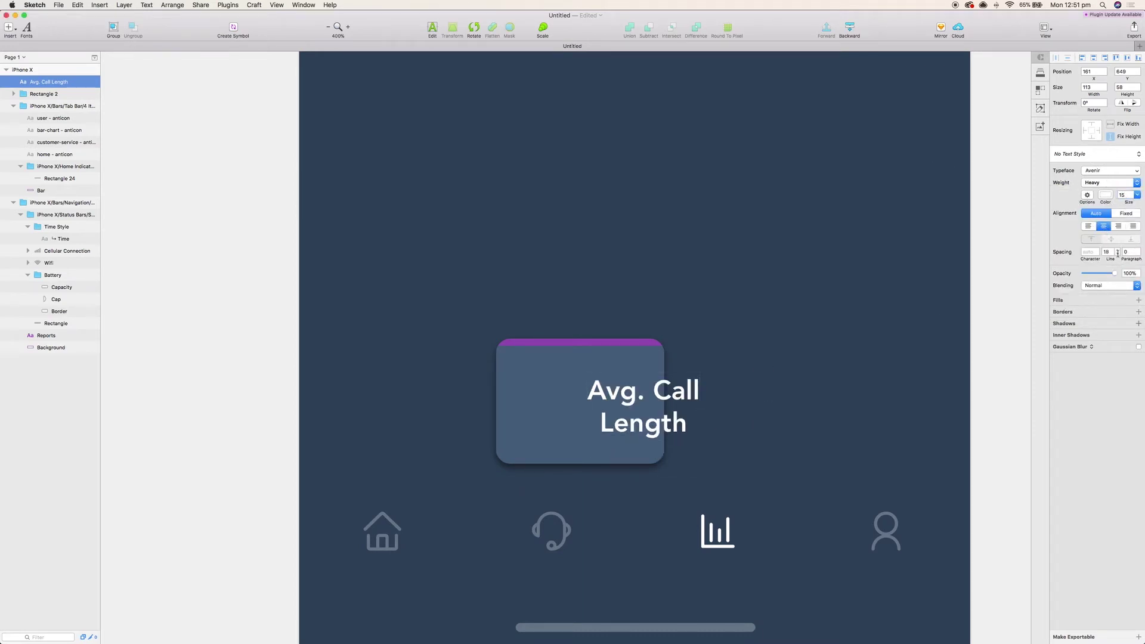
Step: Move the text onto the card and align the two centrally, both horizontally and vertically
drag(654, 427, 590, 422)
shift+click(591, 438)
click(172, 5)
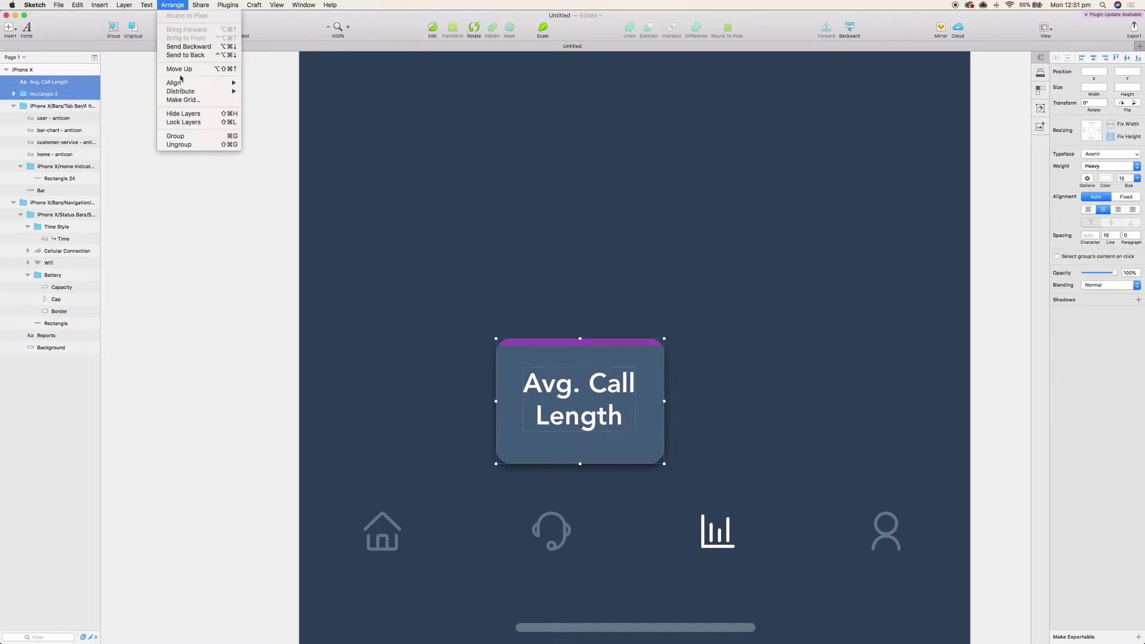
mouse_move(179, 83)
click(268, 92)
click(172, 5)
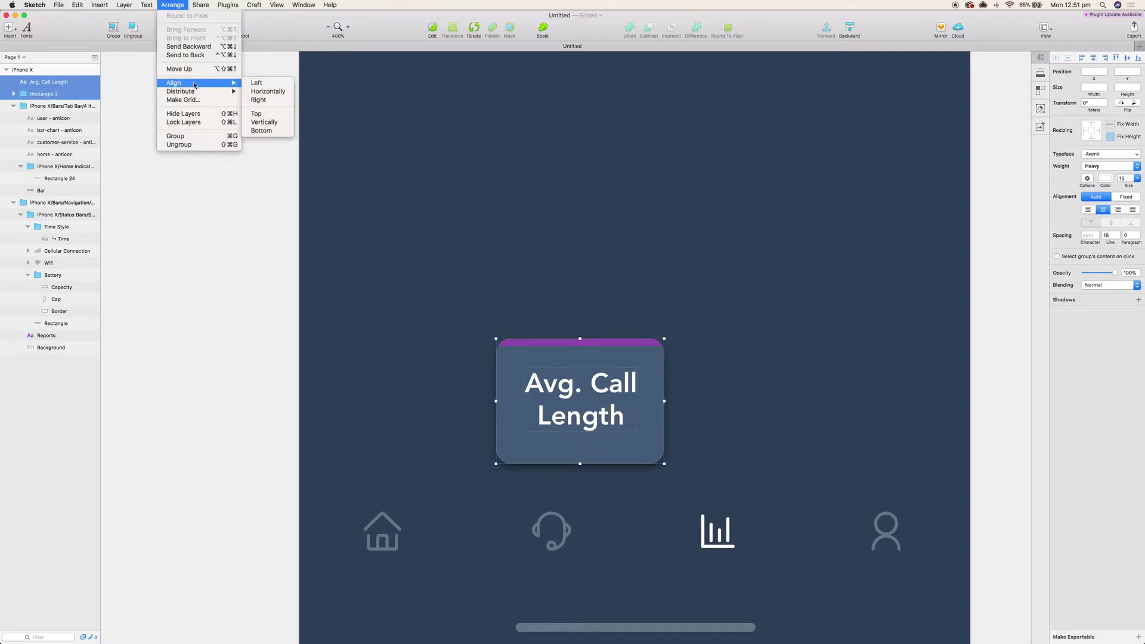
click(265, 122)
click(274, 110)
Step: Move the "Avg. Call Length" text layer into the card's group, above the purple strip
click(620, 376)
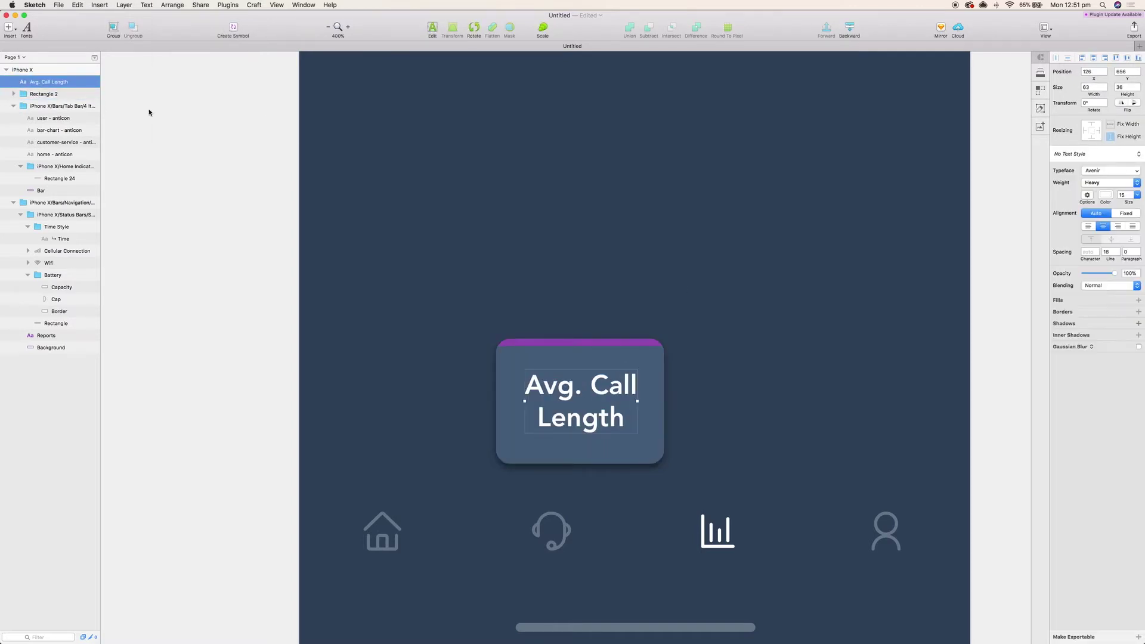
key(Delete)
click(13, 81)
click(45, 93)
key(super+v)
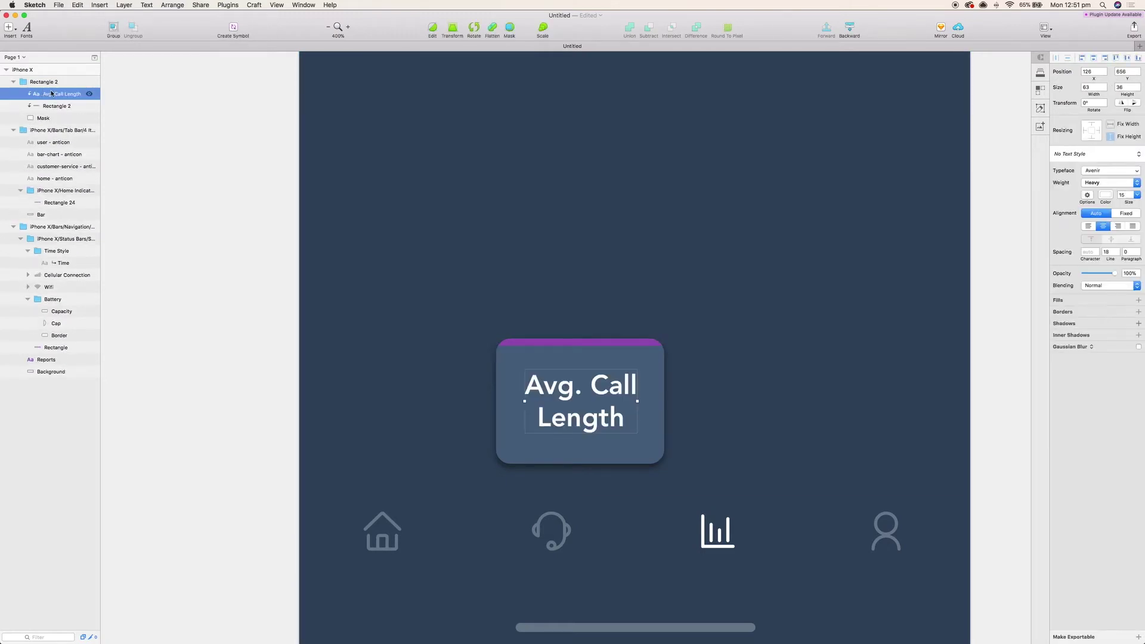
right_click(66, 99)
click(104, 329)
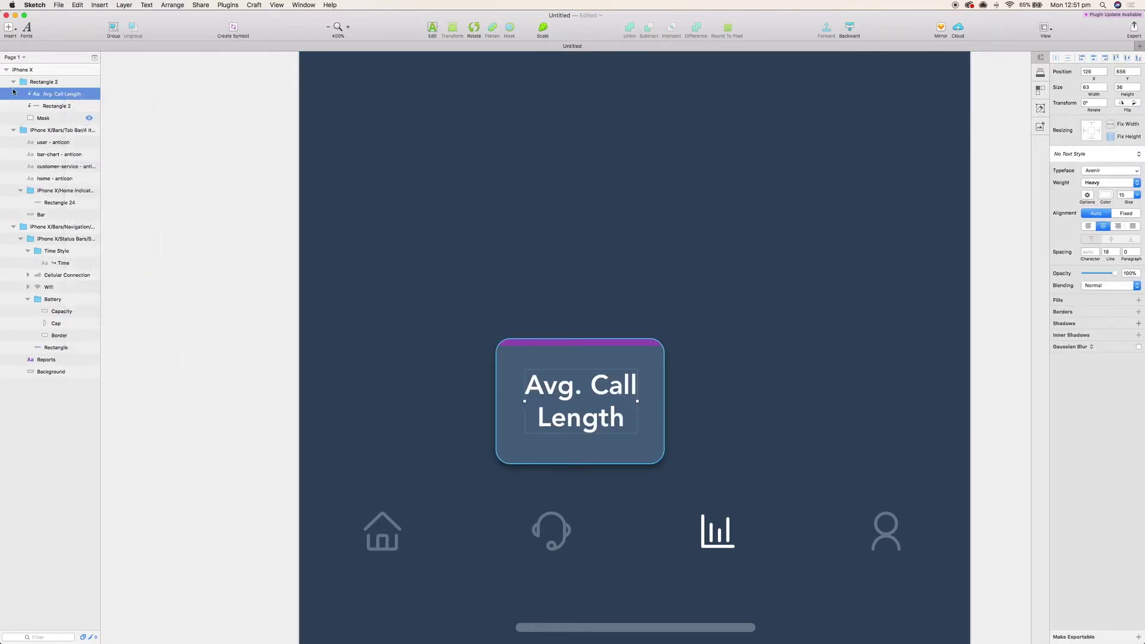
click(14, 82)
Step: Centre the card horizontally on the artboard and lower it to Y 649
click(477, 255)
scroll(493, 258, right, 1)
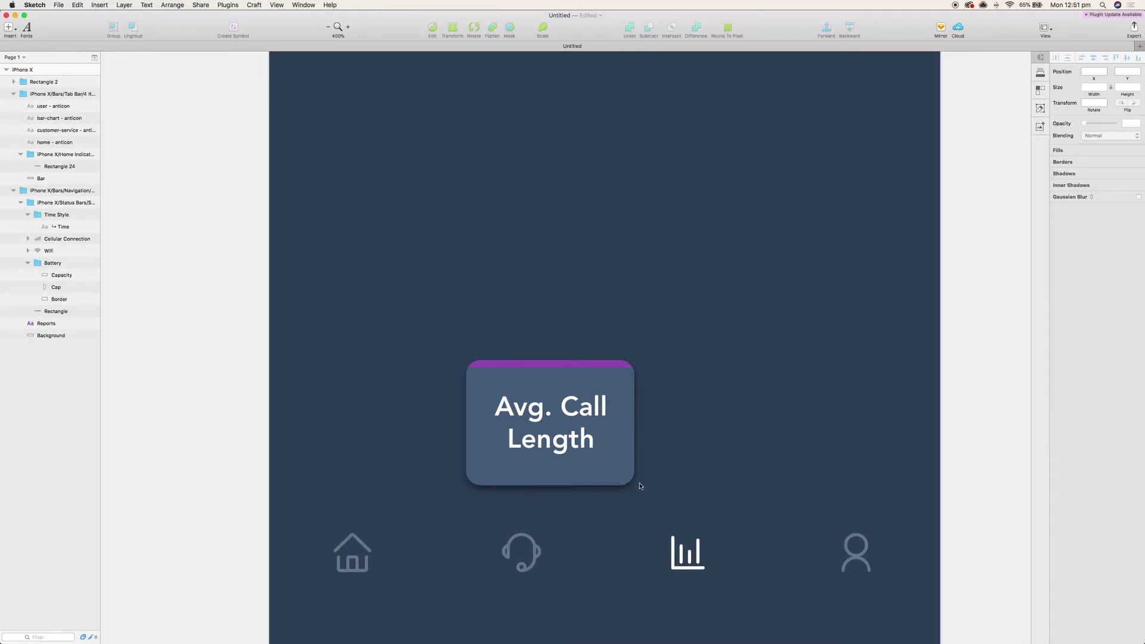
click(608, 453)
click(172, 5)
mouse_move(191, 84)
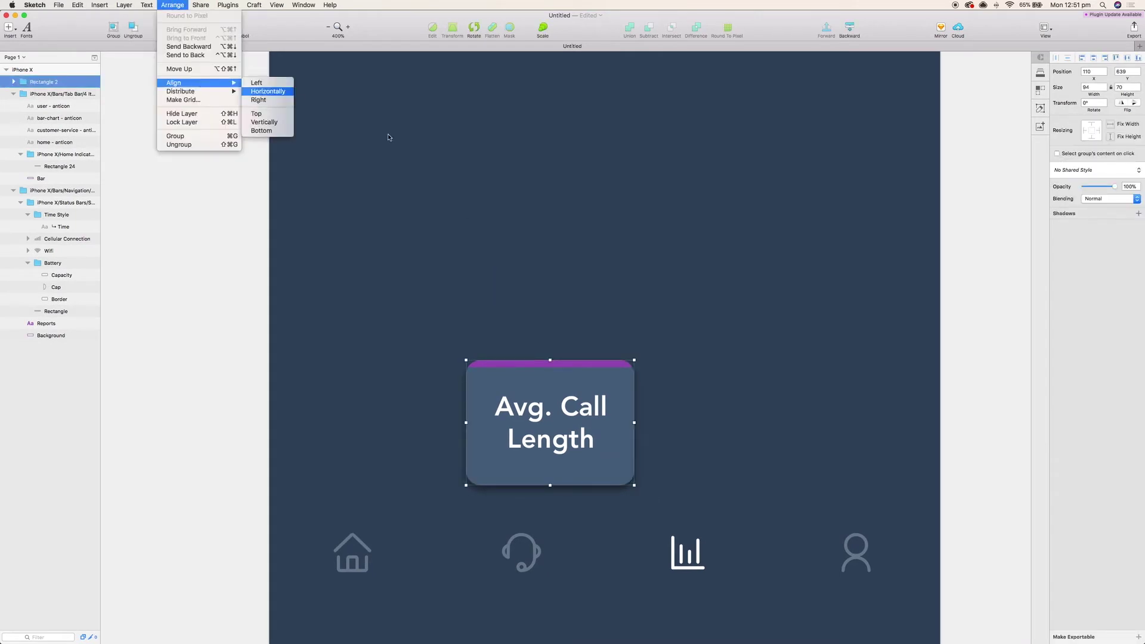
click(262, 95)
drag(615, 395, 615, 430)
key(shift+Up)
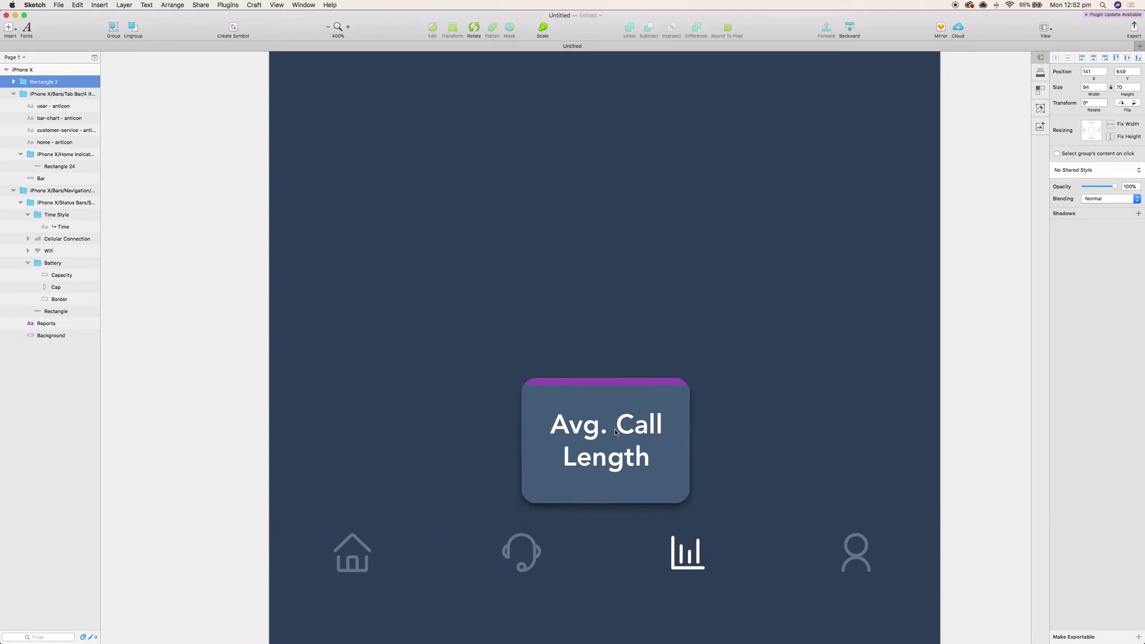
Step: Duplicate the card and place the copy beside the original on its left, at X 37, Y 649
click(168, 4)
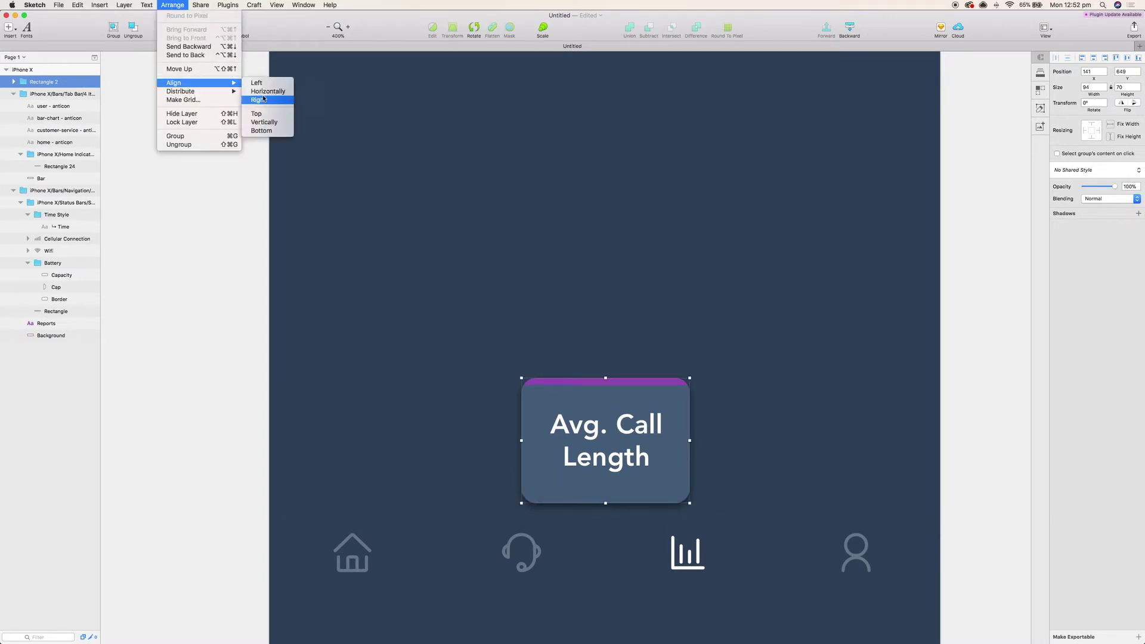
click(499, 210)
key(super+d)
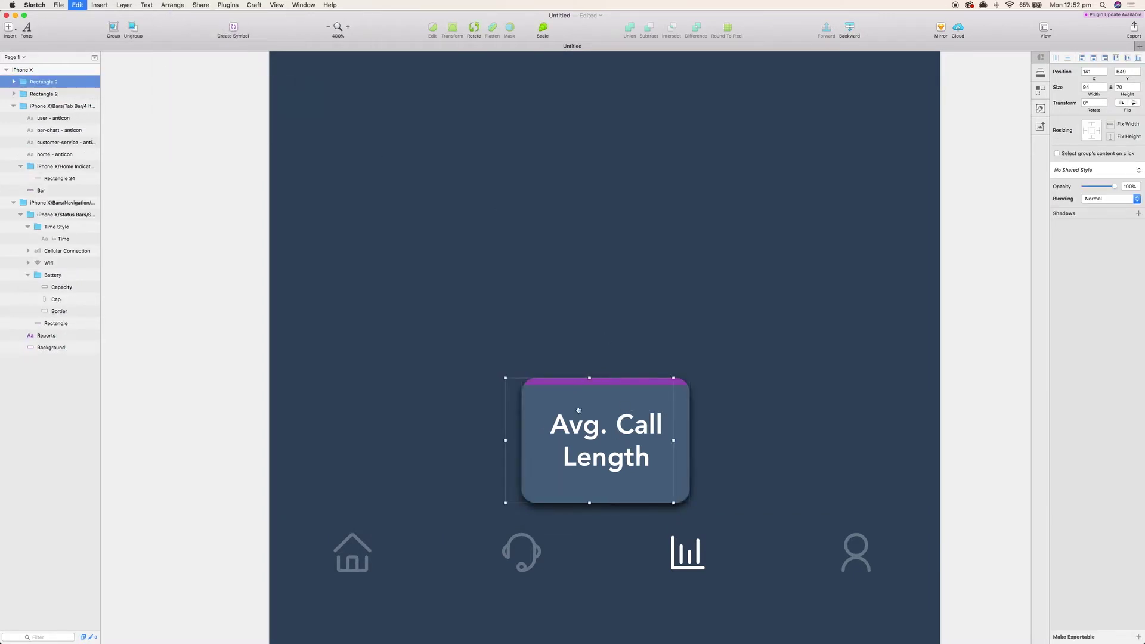
drag(643, 409, 456, 421)
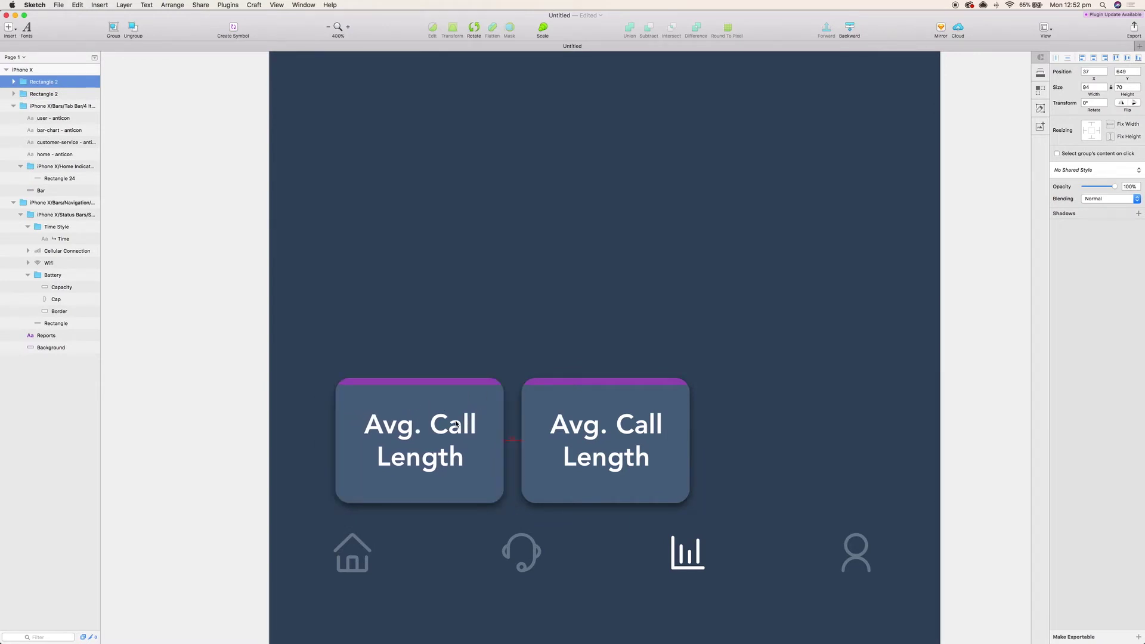
Step: Change the text on the leftmost card to "Avg. Sale Per Call"
double_click(454, 426)
triple_click(452, 428)
text(Avg. Sale Per Call)
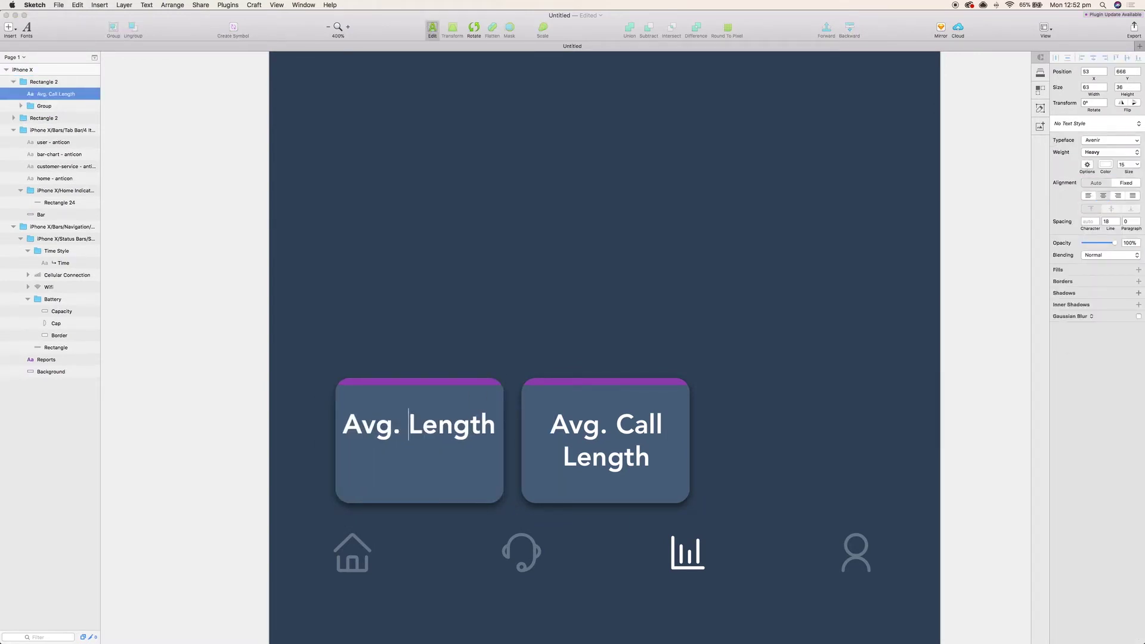
key(alt+shift+Right)
key(BackSpace)
key(Escape)
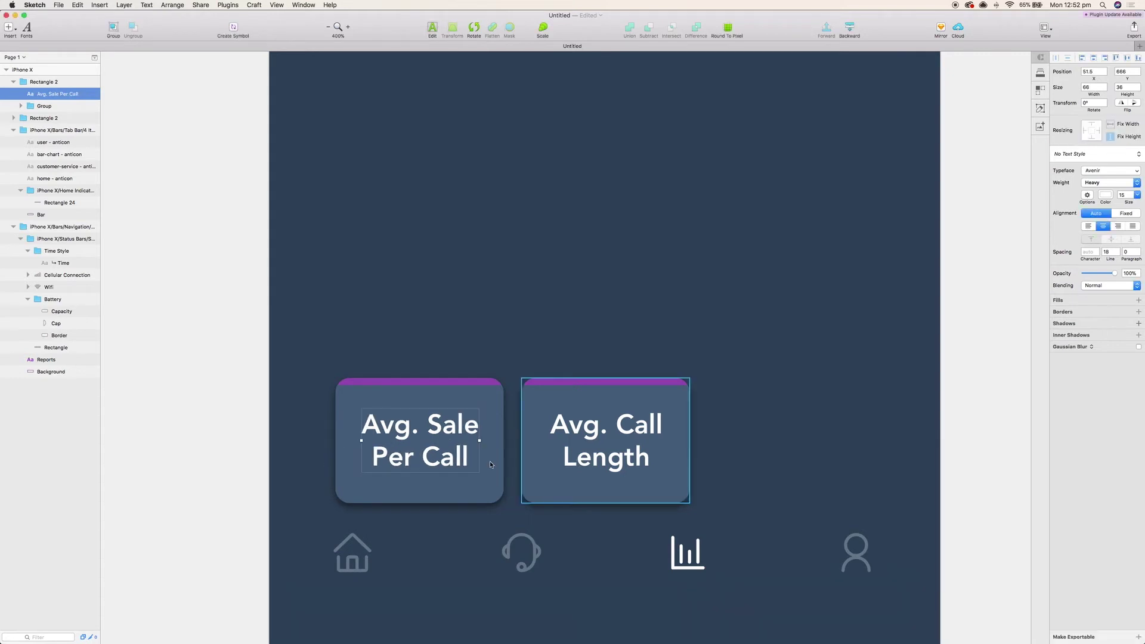
Step: Recolour the top strip of the "Avg. Sale Per Call" card to orange from the document colours
double_click(470, 382)
click(1068, 236)
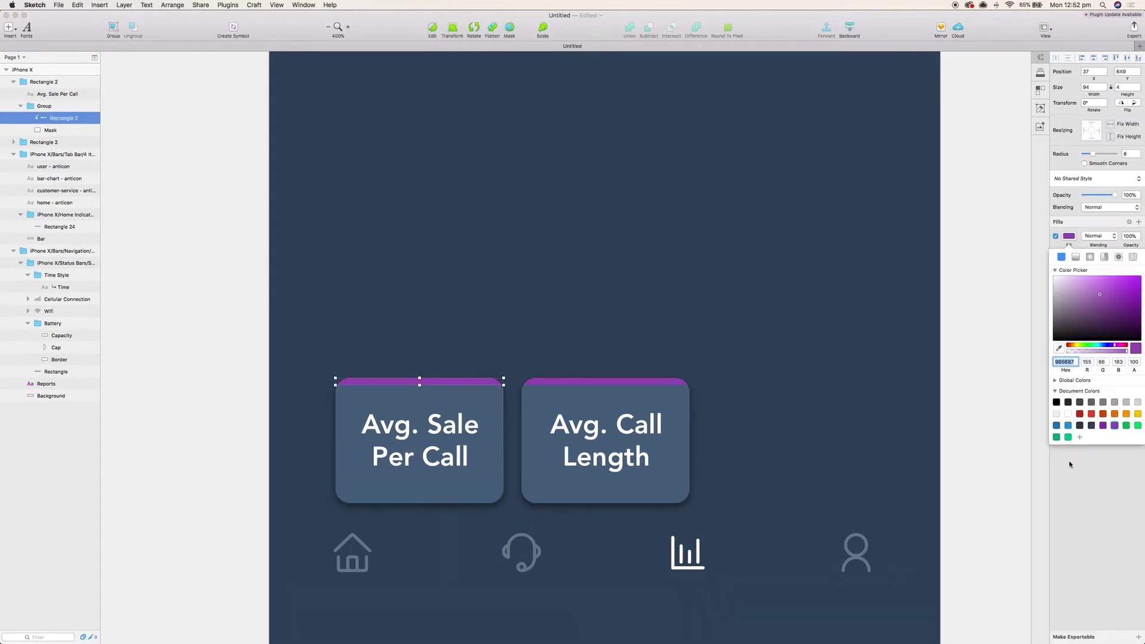
click(1113, 413)
key(Escape)
Step: Duplicate the "Avg. Call Length" card to its right at X 245, Y 649, and recolour the copy's strip green
click(625, 405)
key(super+d)
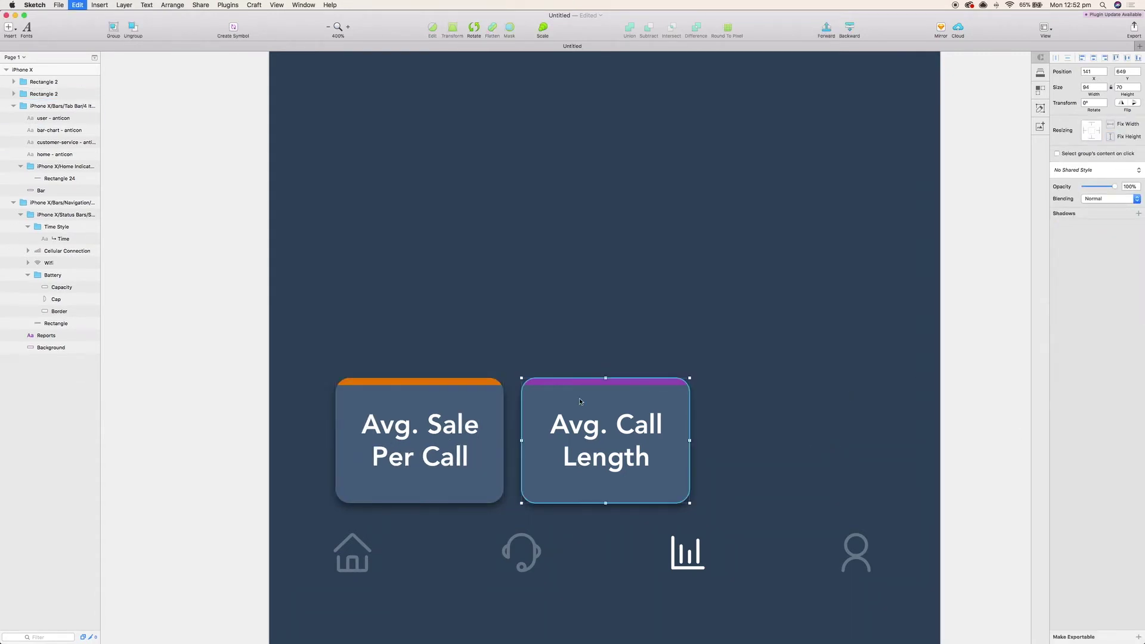
drag(762, 397, 744, 397)
key(shift+Right)
super+click(745, 382)
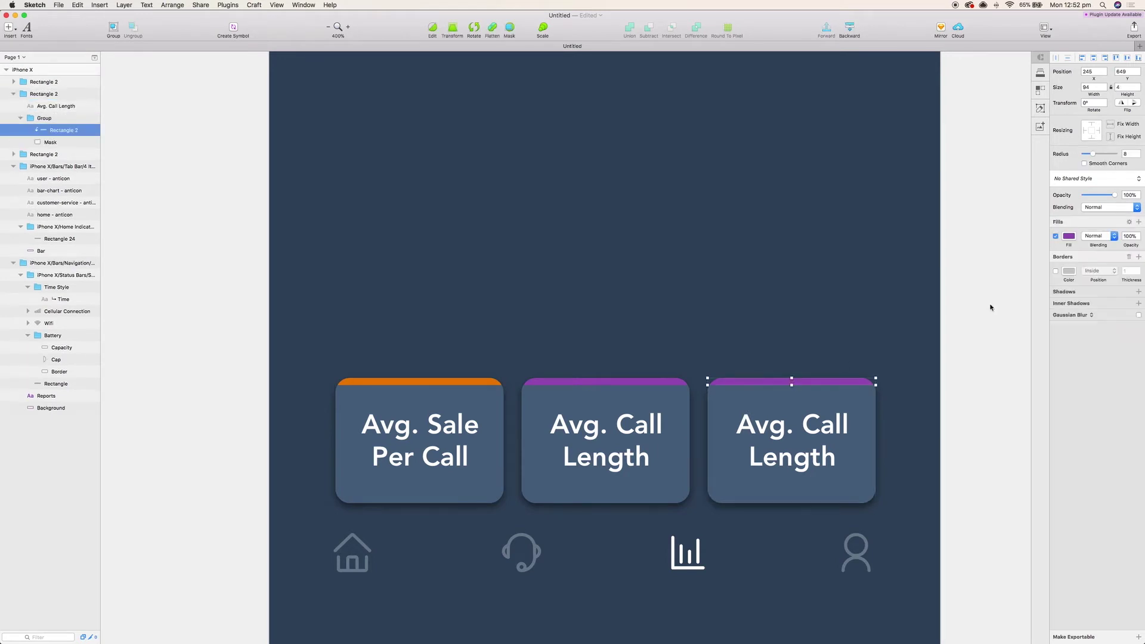
click(1071, 237)
click(1068, 436)
Step: Change the text on the green-striped card to "Avg. Time on Hold"
double_click(794, 449)
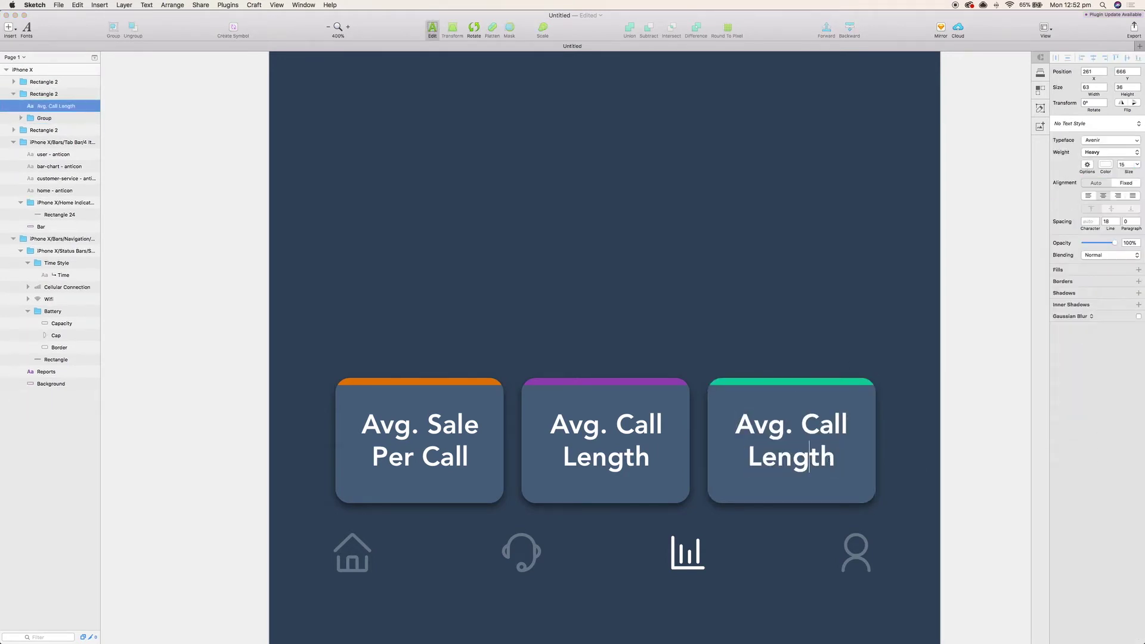
drag(835, 459, 718, 395)
text(Avg. Time on Hold)
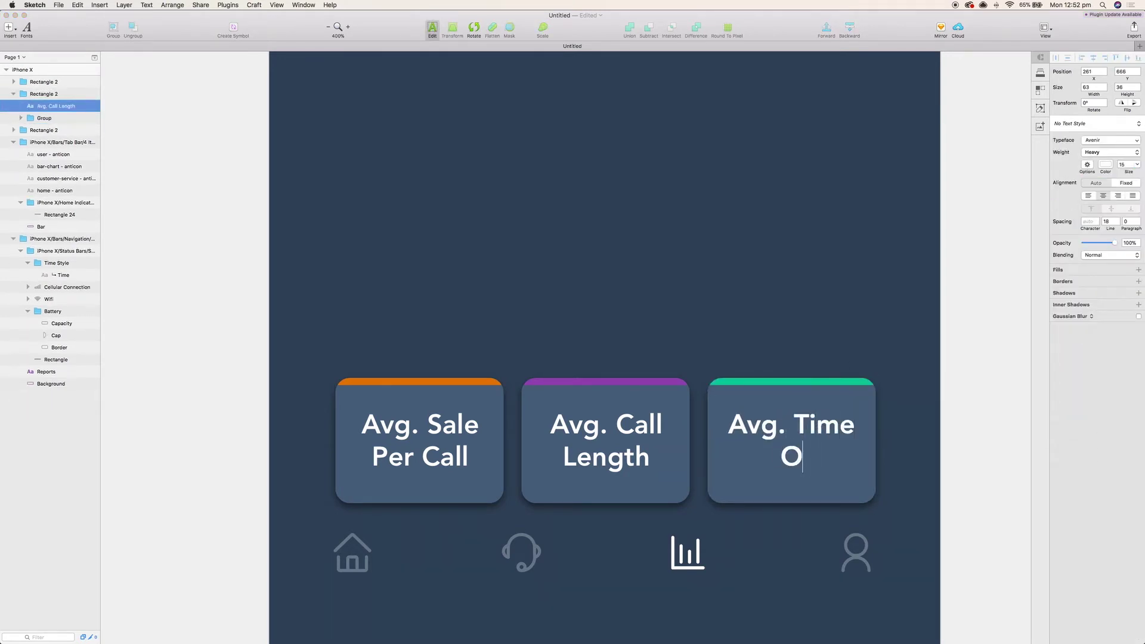
key(Escape)
key(Escape)
key(Escape)
Step: Duplicate the "Avg. Time on Hold" card to its right at X 349, Y 649, and recolour the copy's strip blue (2E97DE)
scroll(922, 409, right, 1)
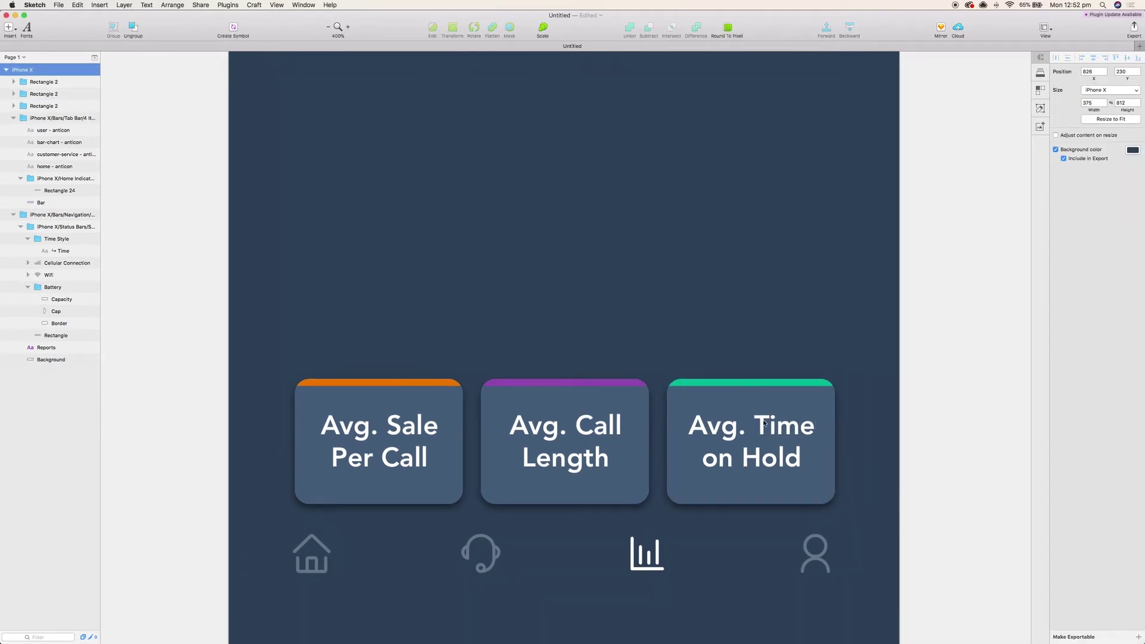
click(37, 81)
alt+drag(735, 417, 904, 417)
key(shift+Right)
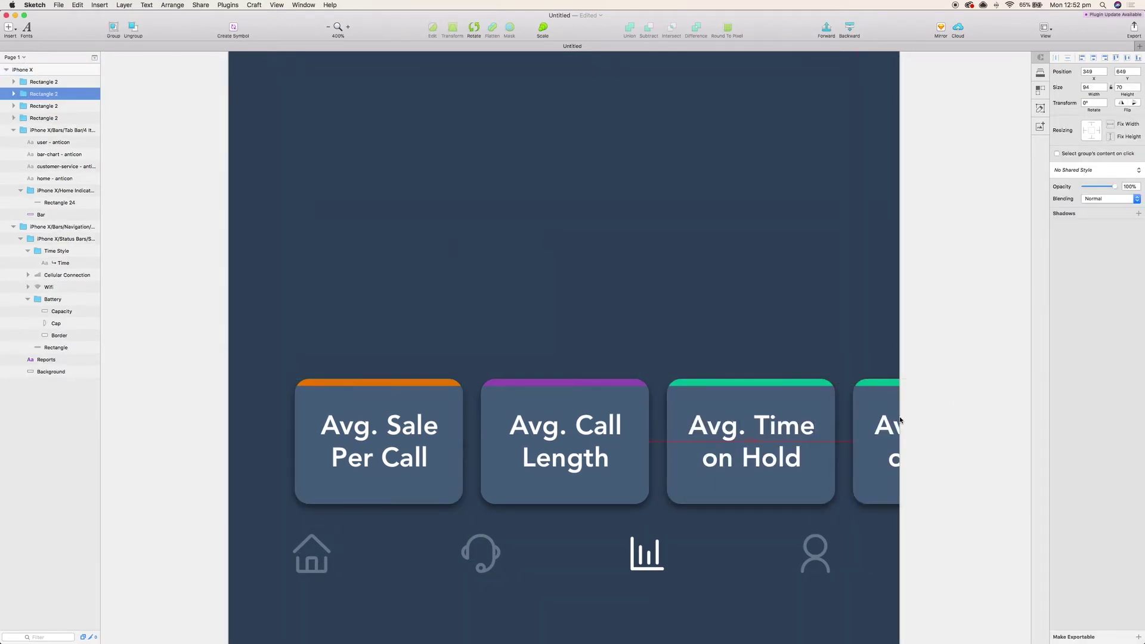
double_click(877, 387)
click(877, 385)
click(1068, 236)
click(1067, 426)
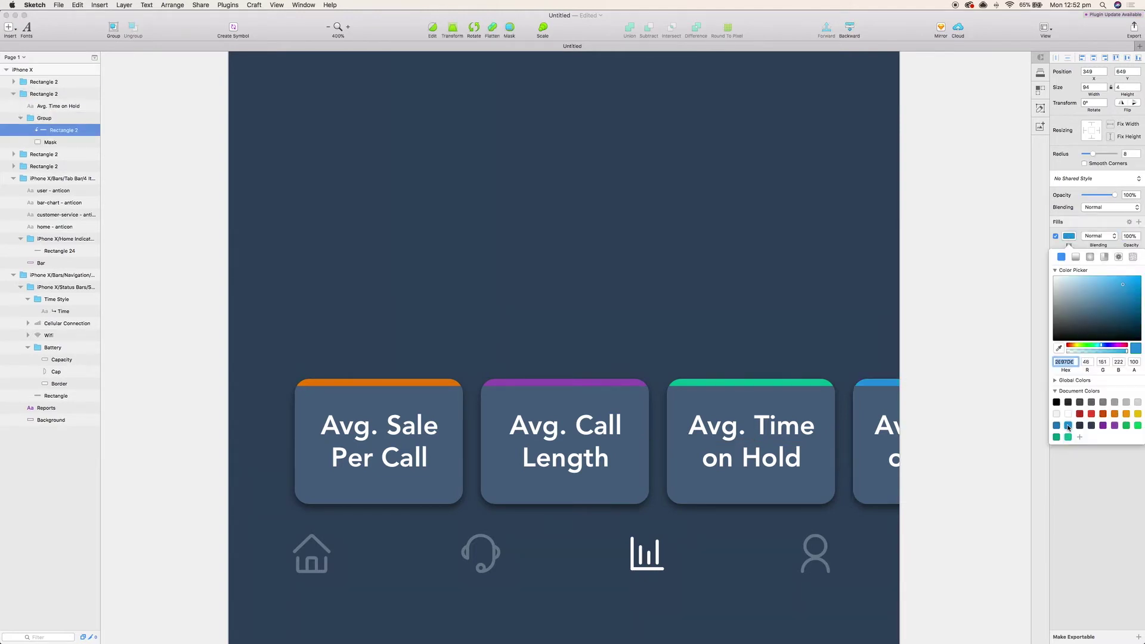
click(636, 308)
Step: Duplicate the "Avg. Sale Per Call" card to its left at X -67, Y 649, and recolour the copy's strip red
scroll(636, 307, left, 4)
alt+drag(526, 389, 357, 390)
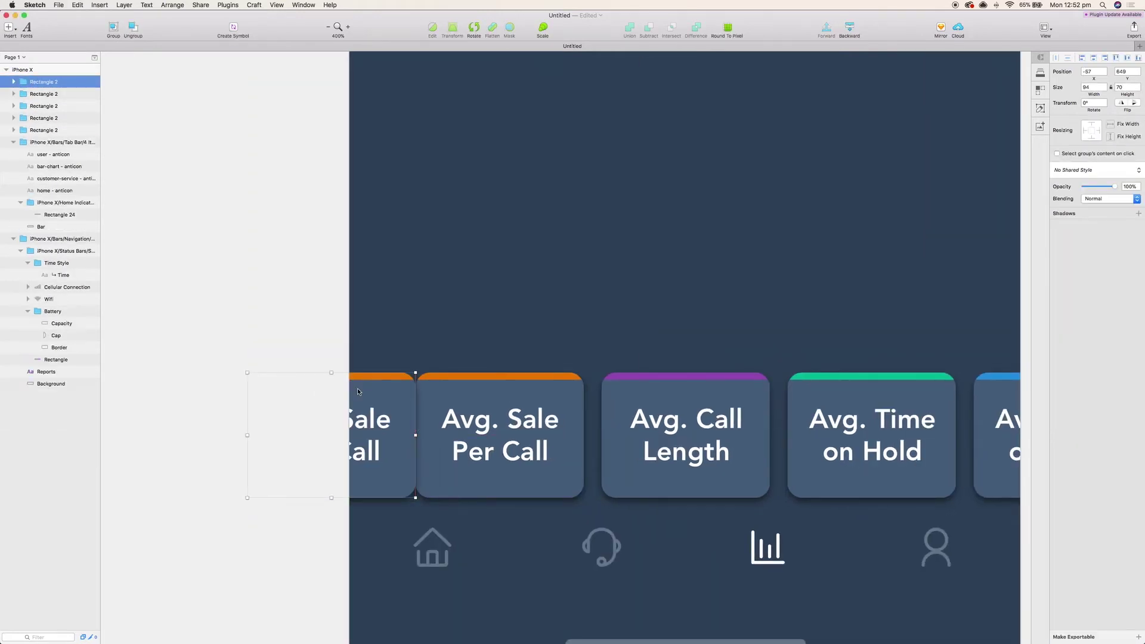
key(shift+Left)
double_click(361, 377)
click(361, 377)
click(1068, 236)
click(1091, 413)
click(752, 312)
key(super+minus)
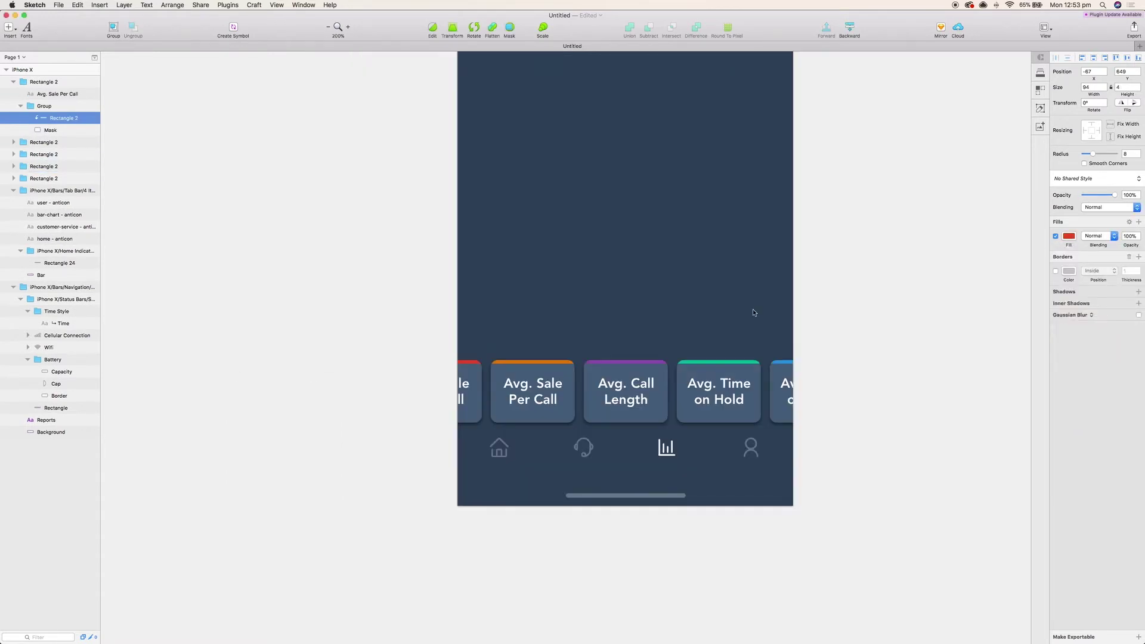
Step: Set the font weight of the "Avg. Time on Hold" text on the green and blue cards to Book
scroll(752, 312, up, 2)
click(726, 462)
double_click(714, 444)
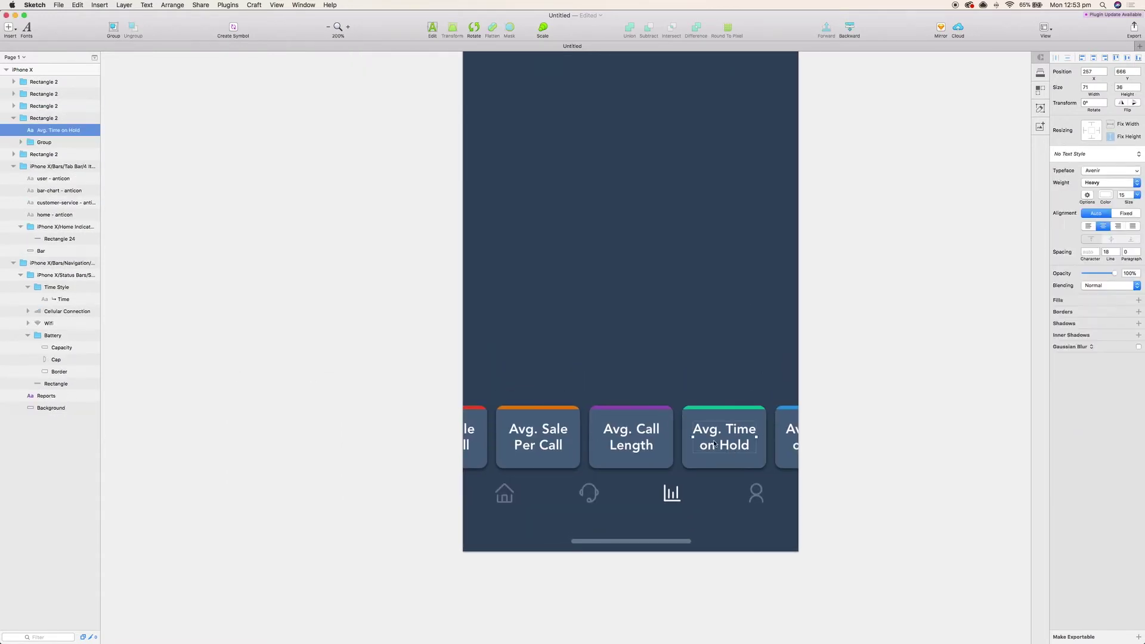
click(1095, 183)
click(1107, 106)
click(1118, 183)
click(1101, 126)
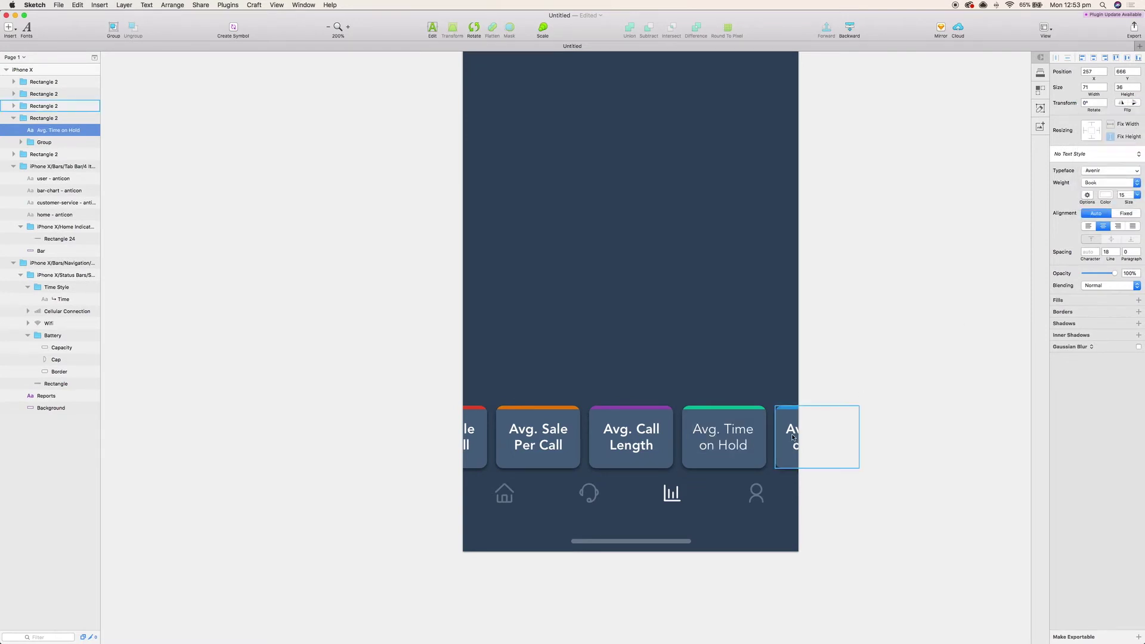
click(791, 436)
double_click(793, 429)
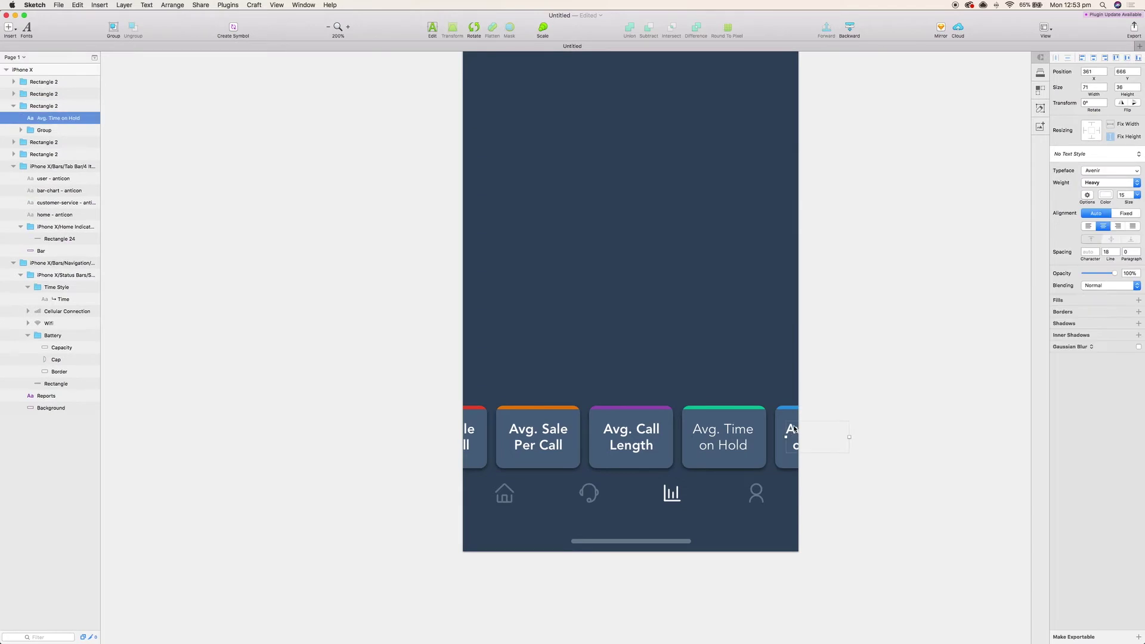
click(1124, 183)
click(1102, 124)
Step: Set the font weight of the "Avg. Sale Per Call" text on the orange and red cards to Book
click(540, 435)
double_click(539, 436)
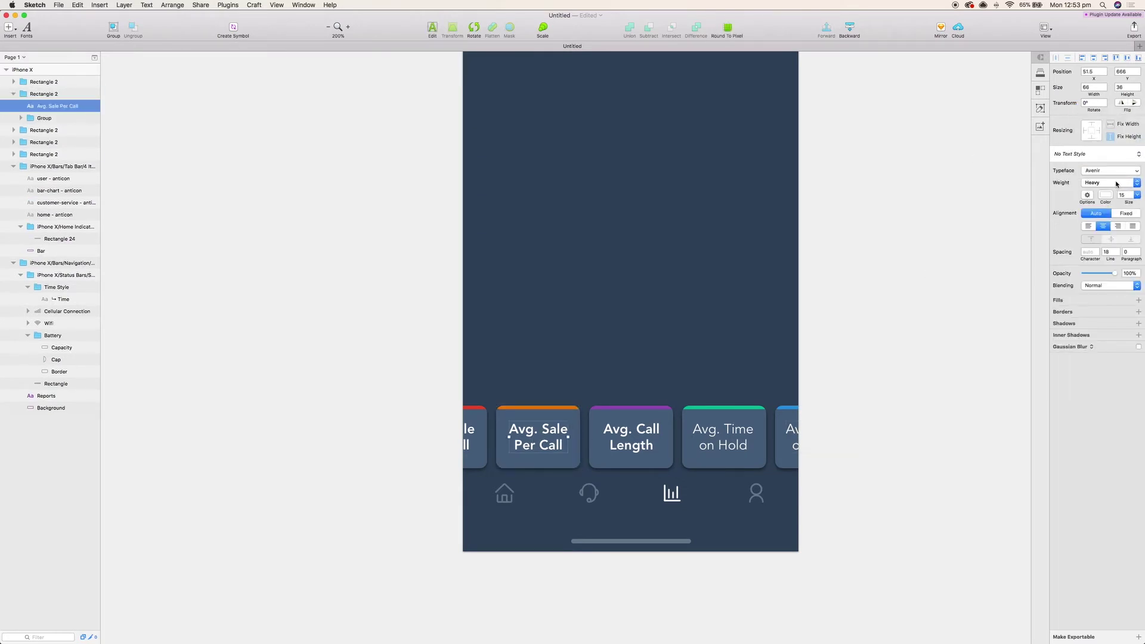
click(1113, 183)
click(1096, 108)
click(471, 435)
double_click(471, 435)
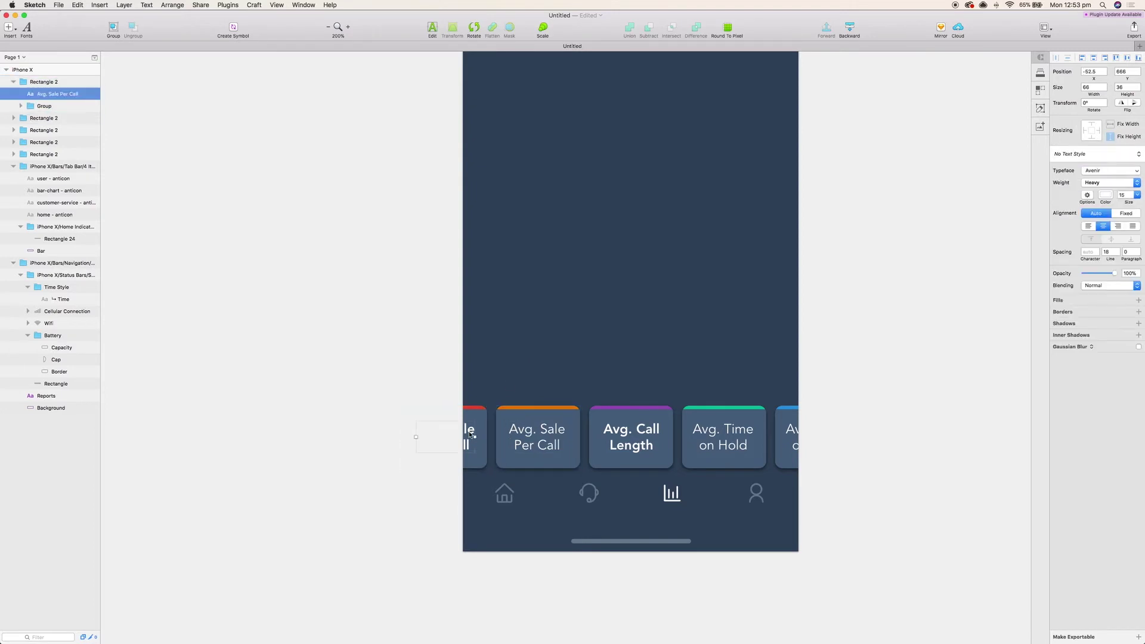
click(1091, 182)
click(1086, 108)
Step: Select all five statistic cards and group them
click(936, 327)
drag(930, 328, 926, 384)
click(714, 506)
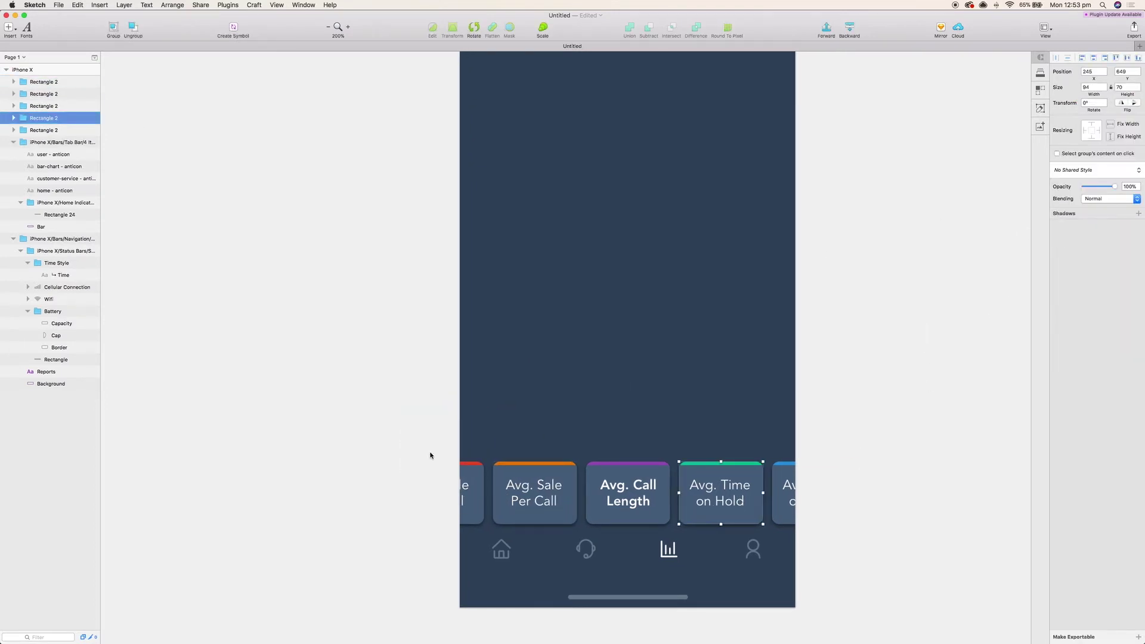
drag(430, 455, 783, 484)
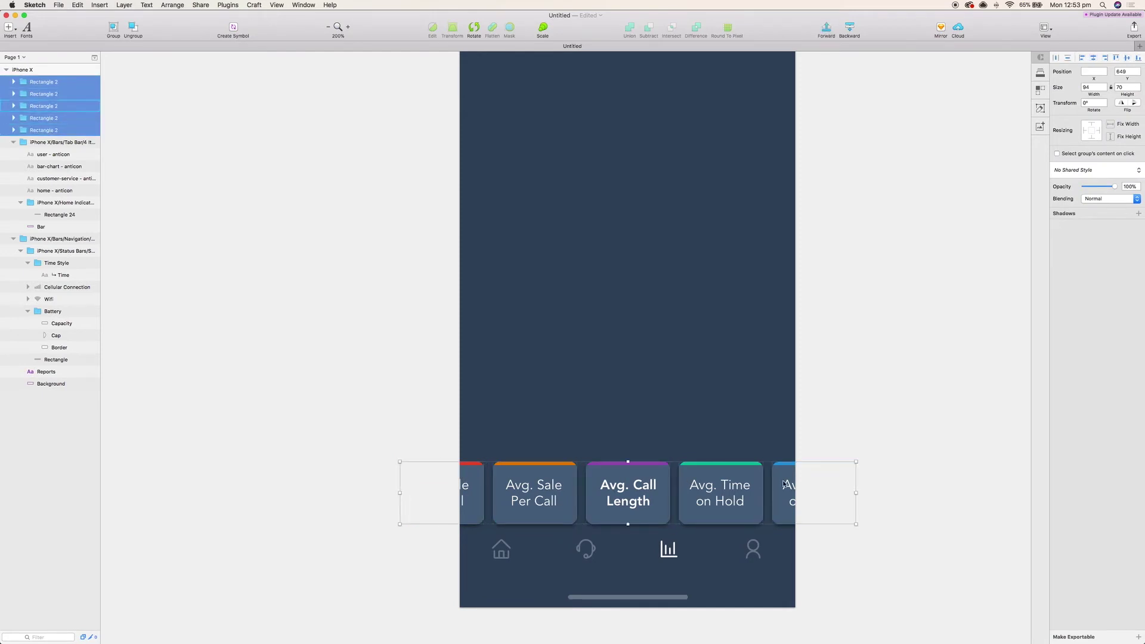
key(super+g)
Step: Draw a small circle about 9 × 9 below the Reports title and remove its border
scroll(886, 362, up, 5)
click(887, 360)
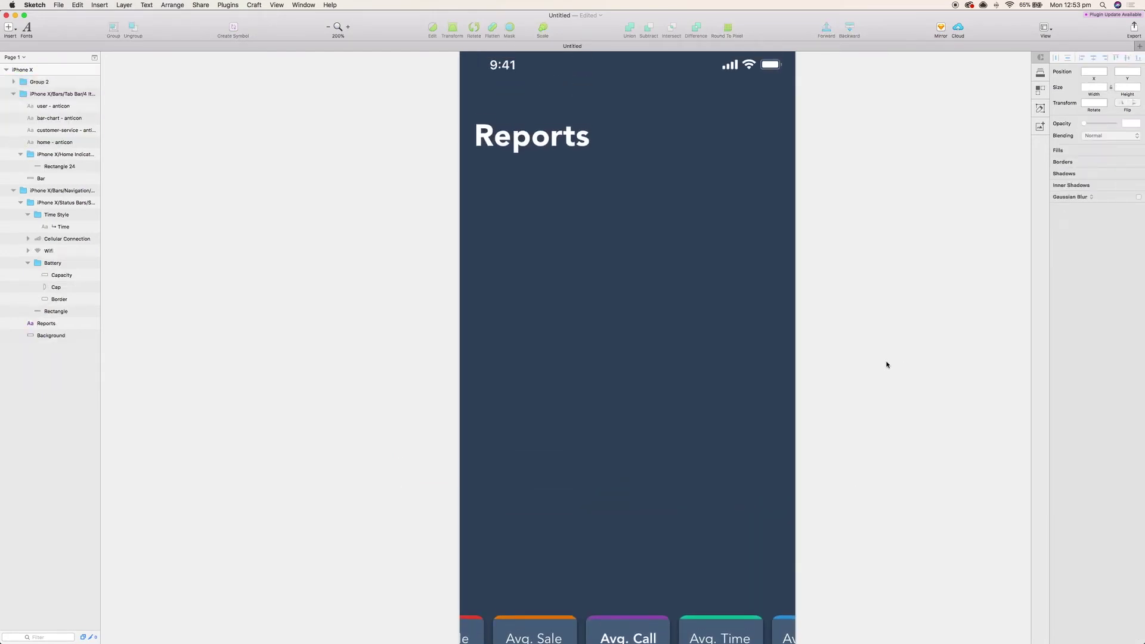
scroll(888, 364, up, 3)
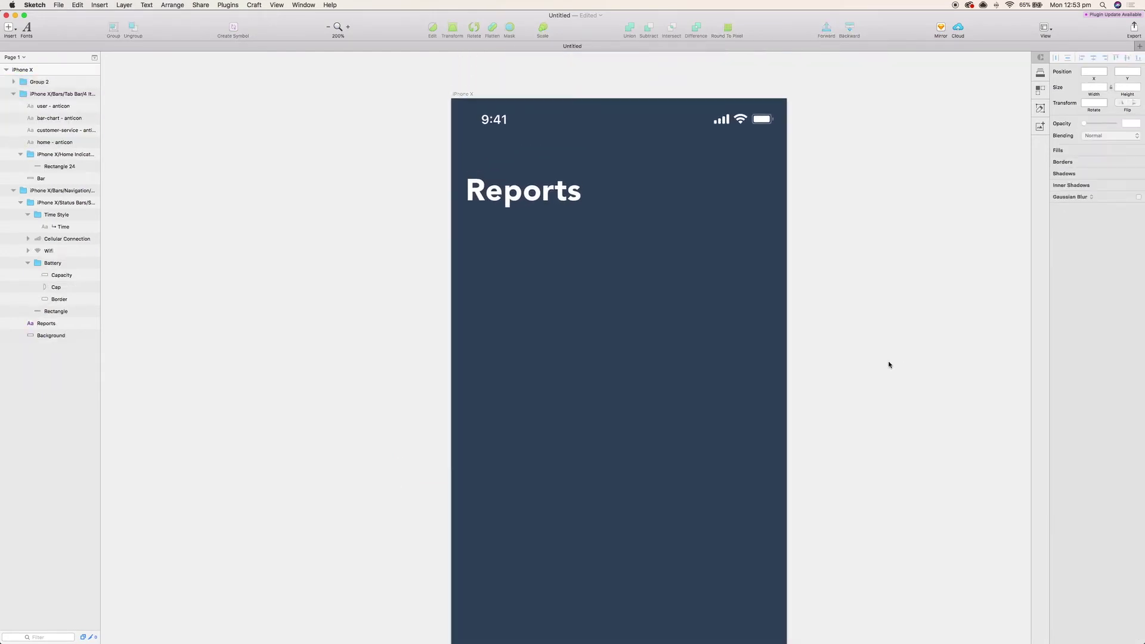
click(8, 28)
mouse_move(60, 40)
drag(506, 243, 514, 251)
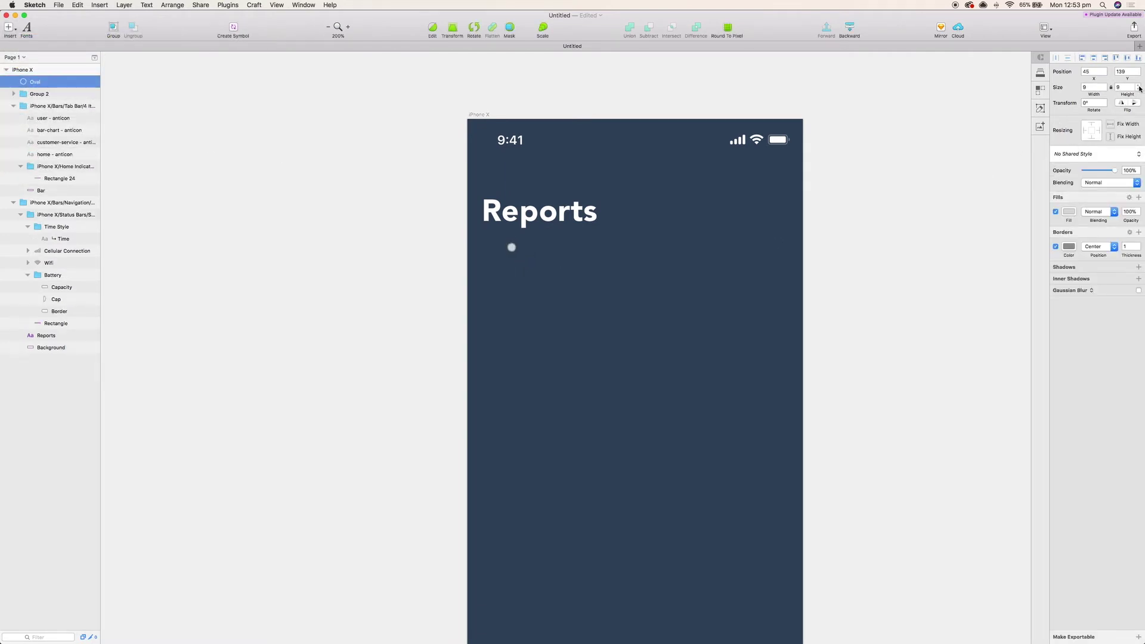
Step: Fill the circle with the purple sampled from the "Avg. Call Length" card's strip
scroll(870, 383, down, 4)
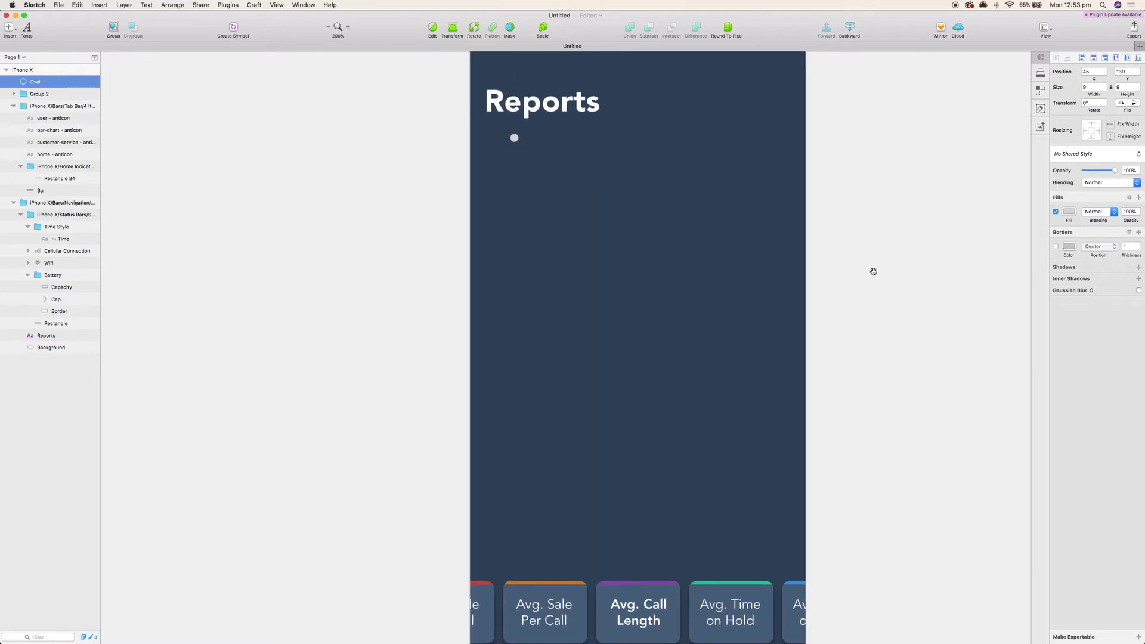
key(ctrl+c)
click(647, 581)
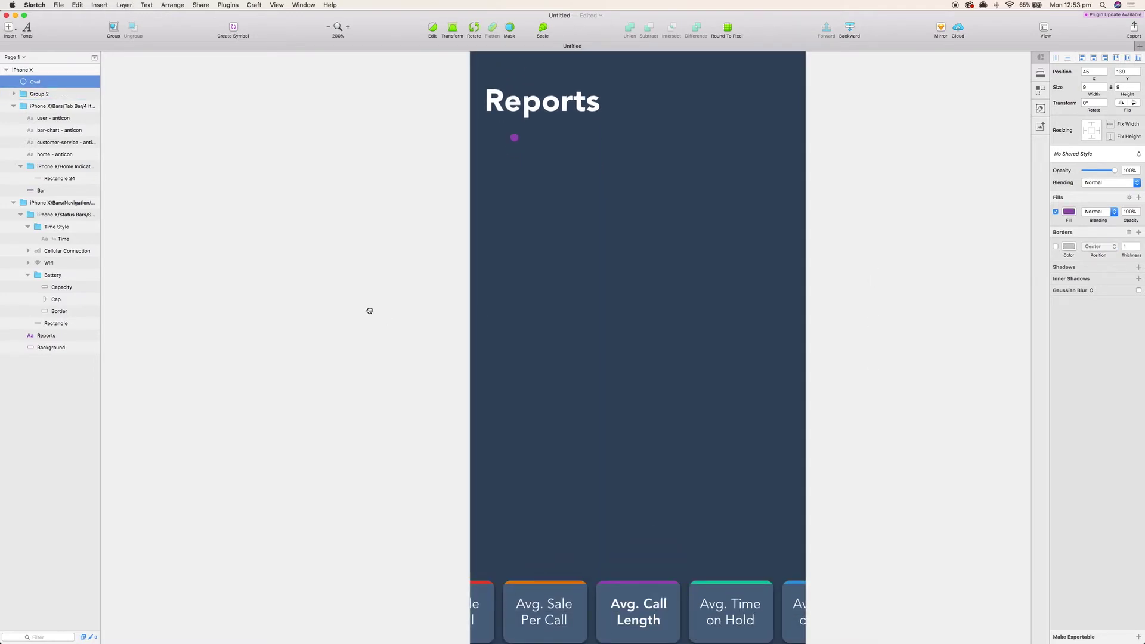
Step: Move the purple circle to X 18, Y 140, lining it up with the Reports title's left edge using the rulers
scroll(577, 189, up, 3)
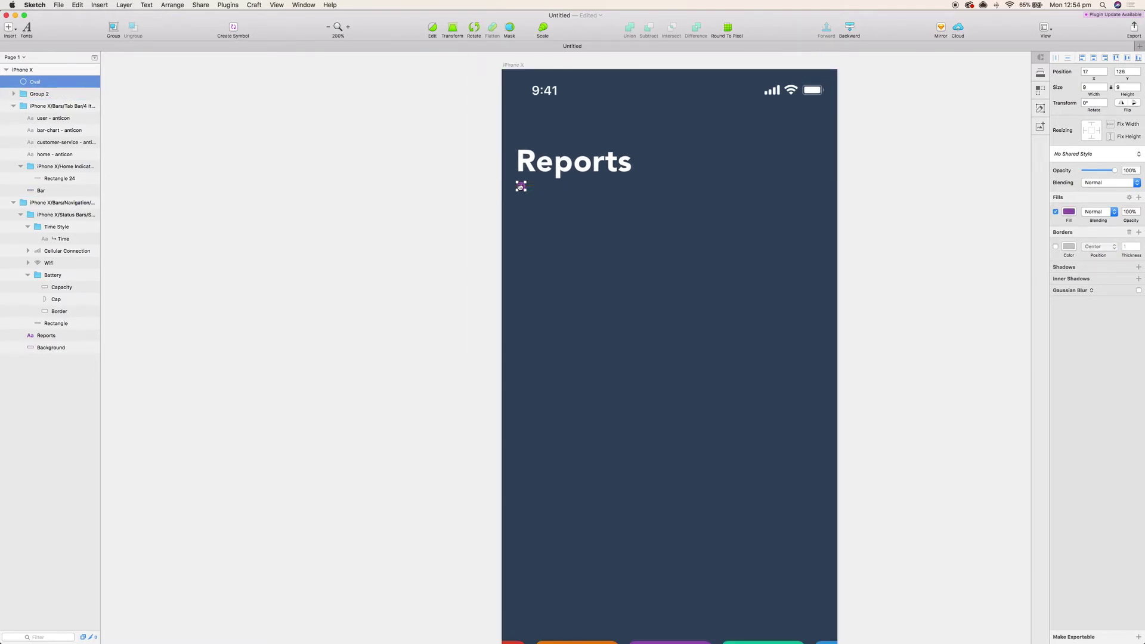
key(ctrl+r)
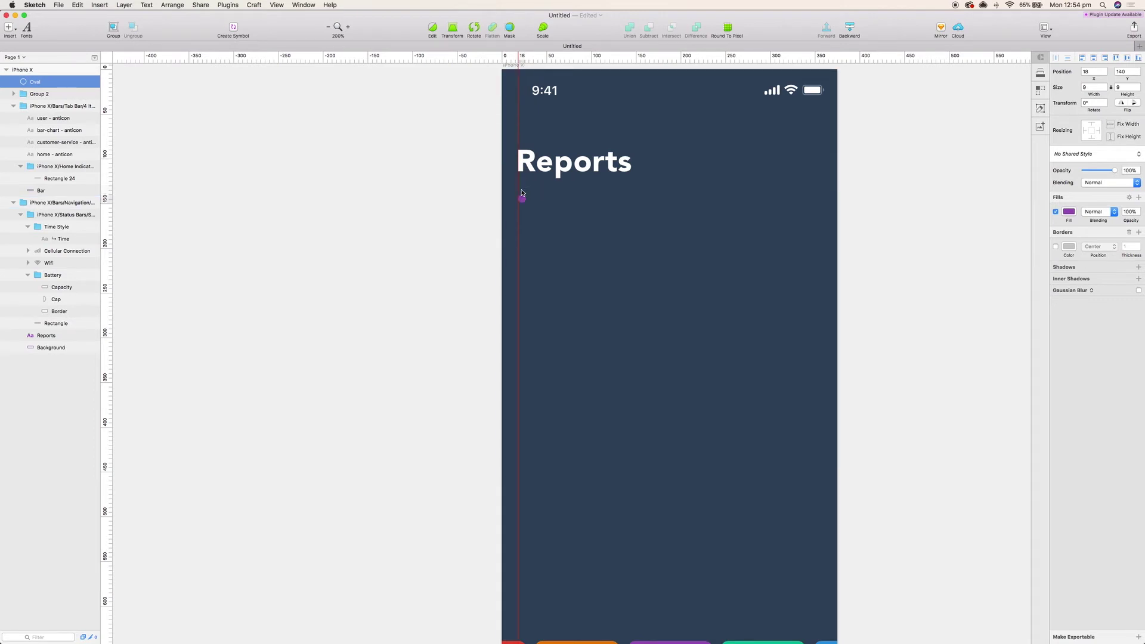
key(ctrl+r)
Step: Add a text layer reading "Average Call Length" below the Reports title
click(9, 27)
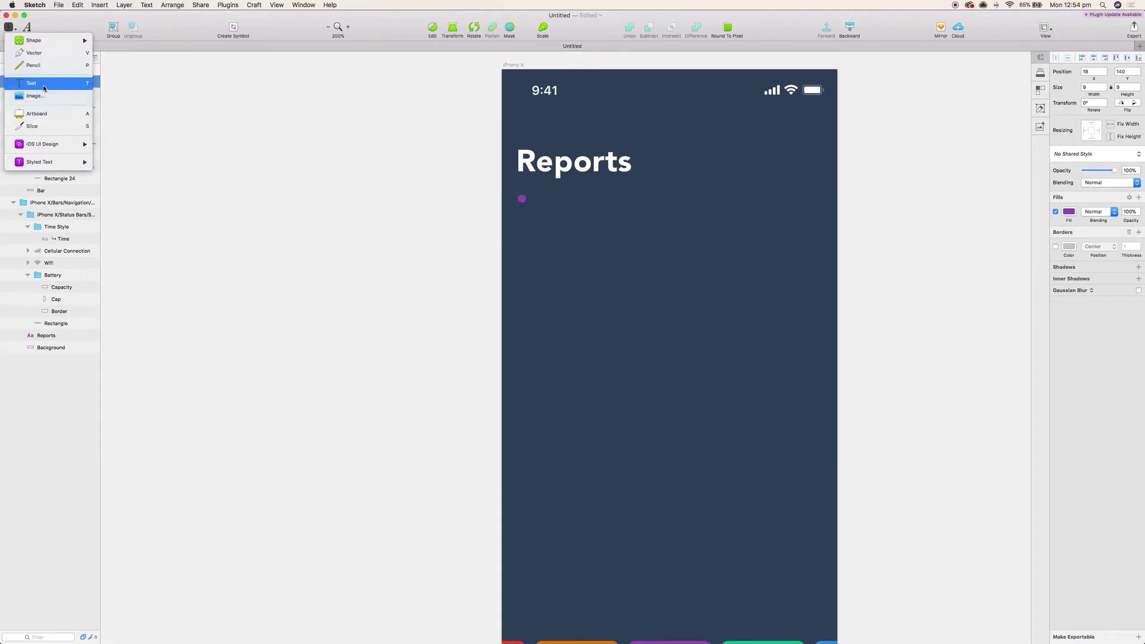
click(43, 89)
click(490, 193)
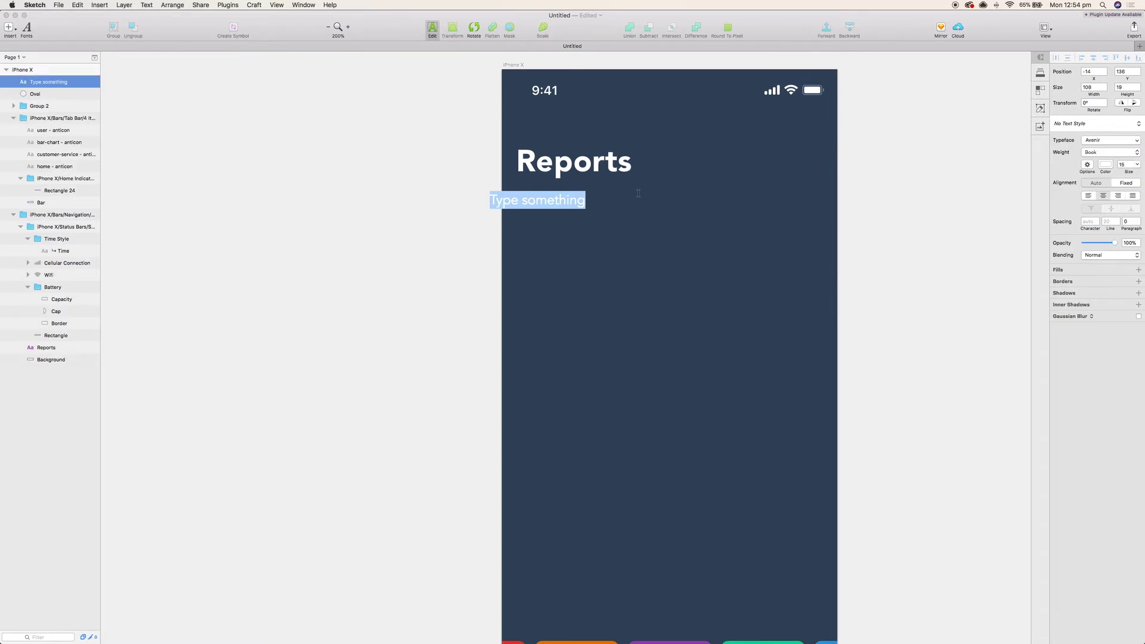
text(Average Call Length)
key(Escape)
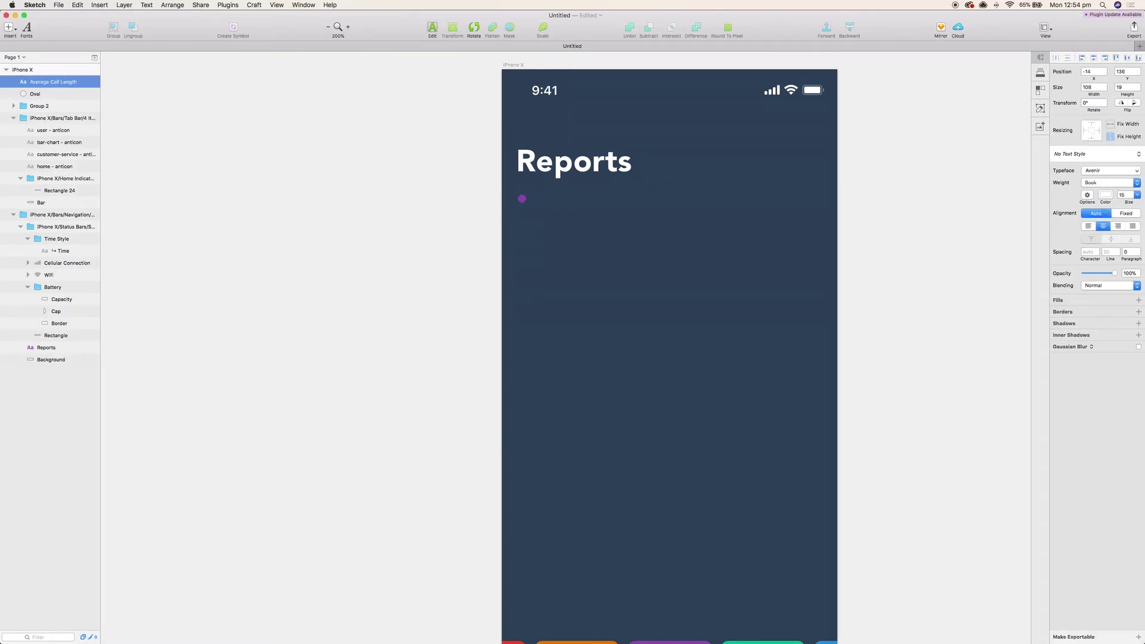
Step: Set the "Average Call Length" text to Medium weight and size 16
click(1132, 182)
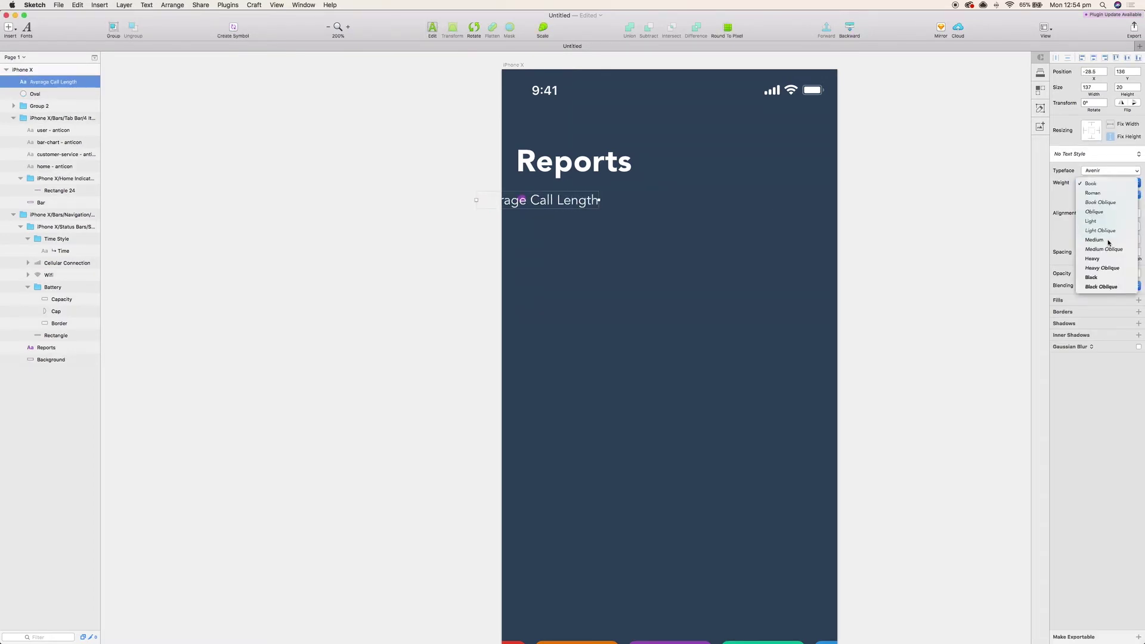
click(1108, 241)
text(16)
key(Return)
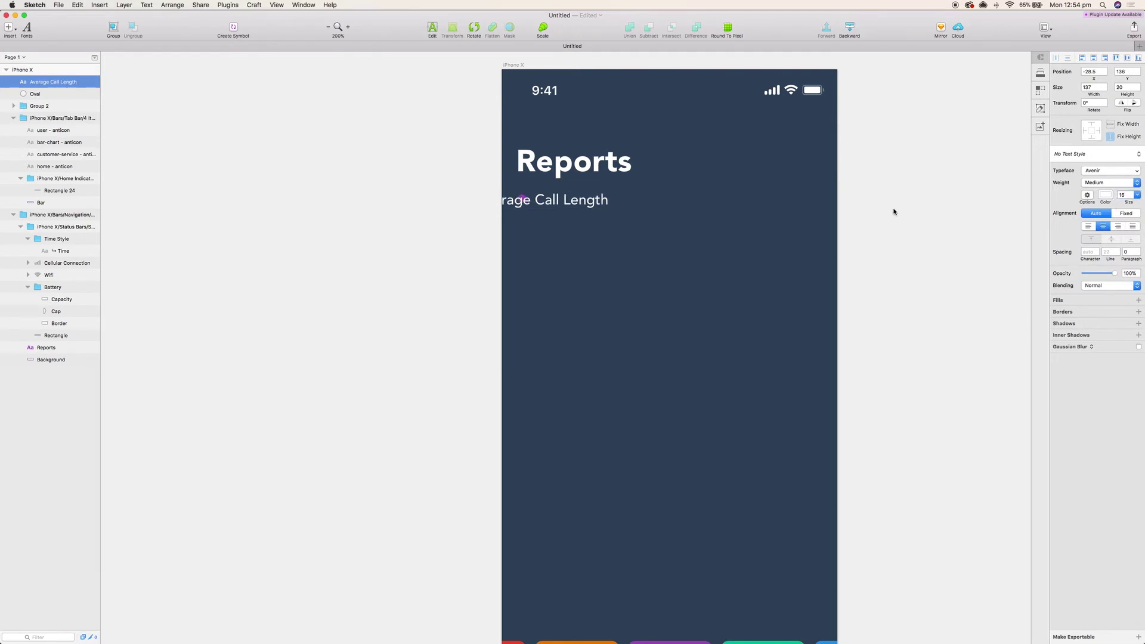
Step: Place the "Average Call Length" text at X 37, vertically level with the purple circle, and select both together
drag(587, 201, 641, 201)
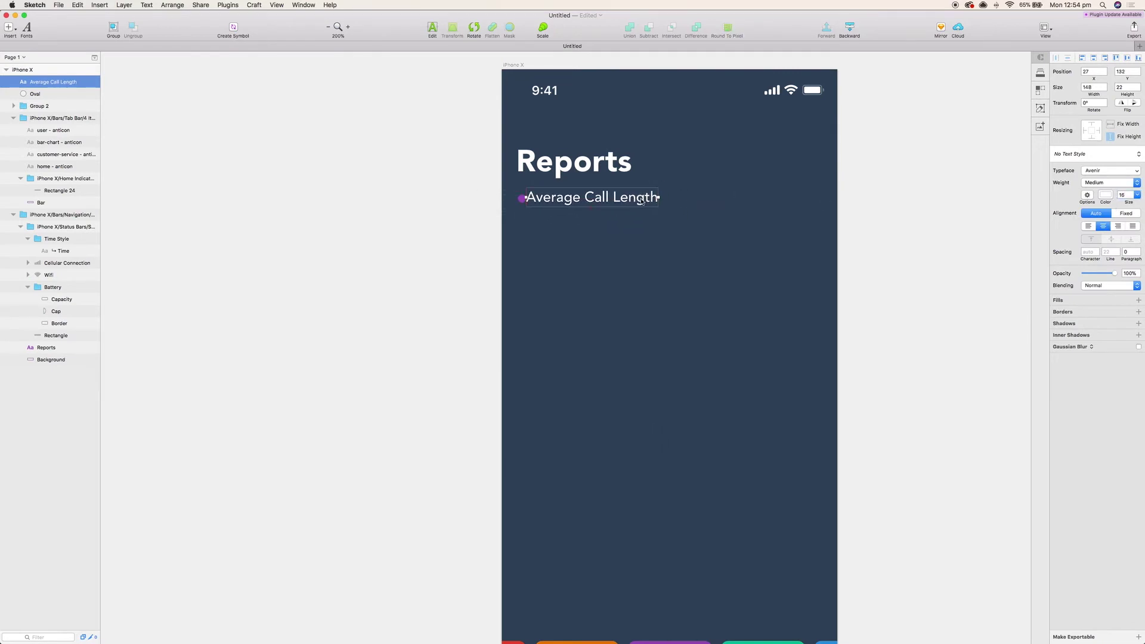
key(Down)
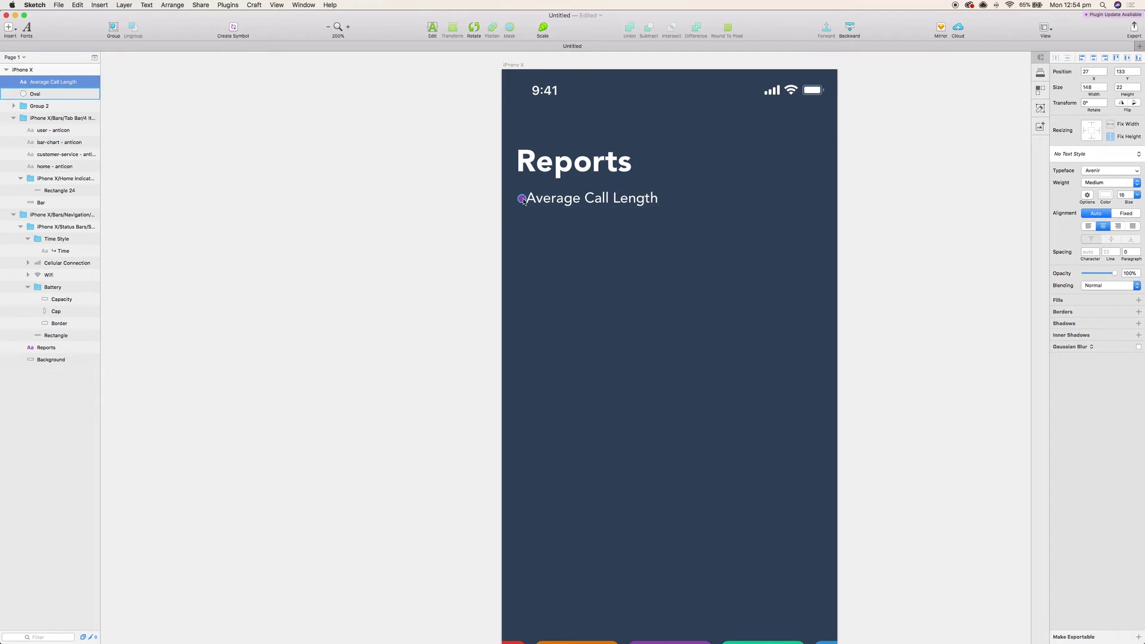
key(shift+Right)
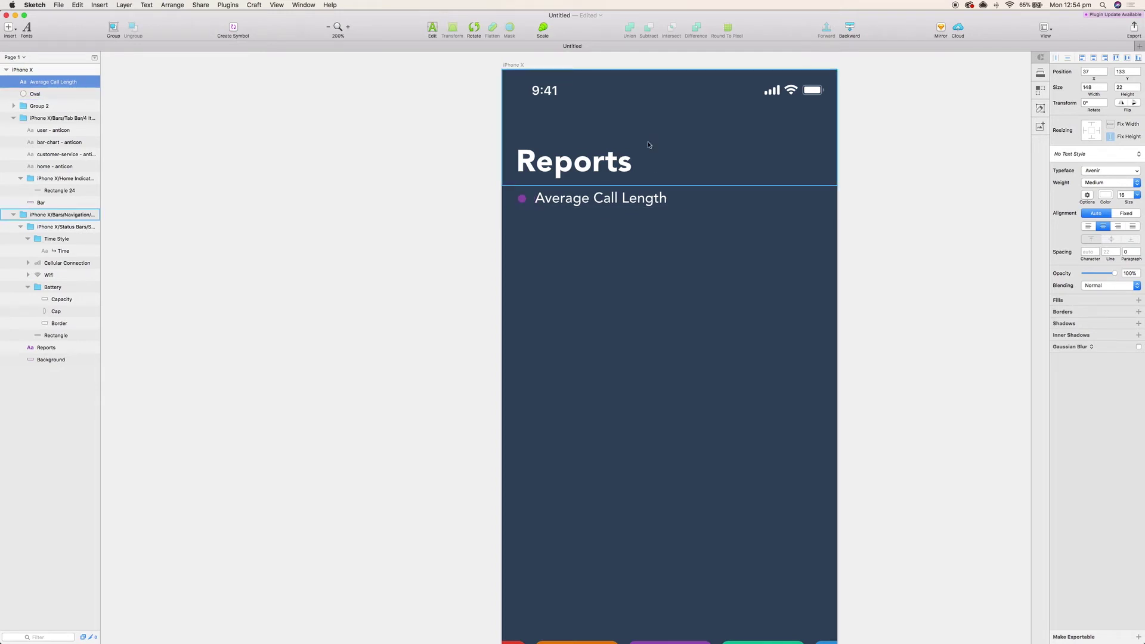
key(Down)
shift+click(520, 201)
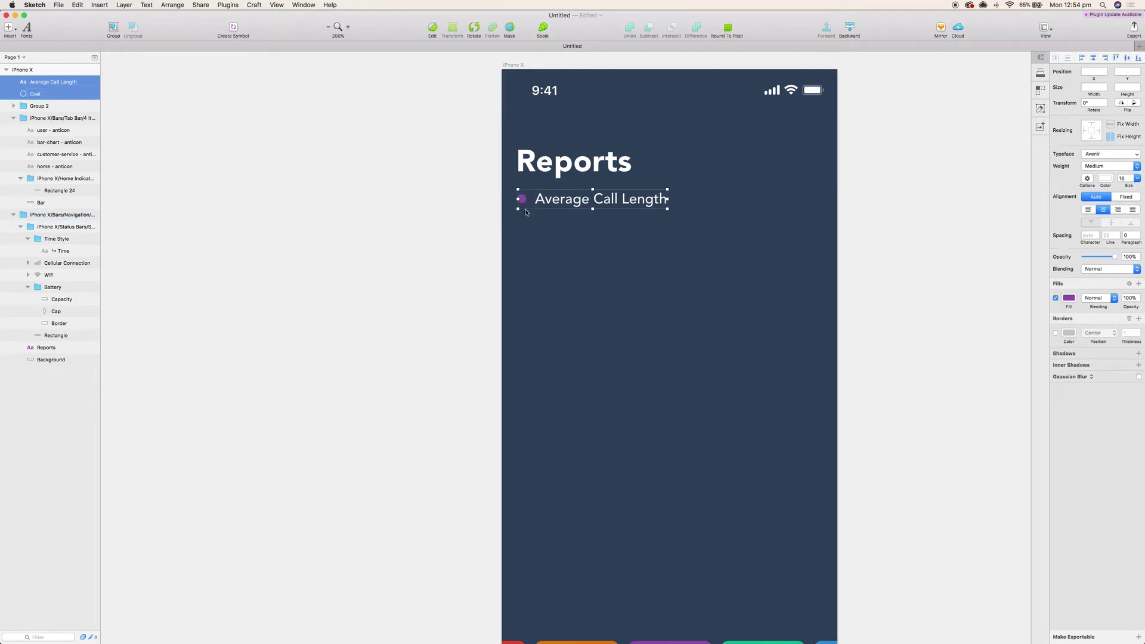
Step: Group the purple circle and the "Average Call Length" text together
key(super+g)
click(455, 233)
drag(455, 232, 402, 280)
Step: Draw a rounded rectangle about 56 by 20 near the artboard's right edge, beside the "Average Call Length" label
key(super+plus)
drag(827, 280, 759, 378)
click(9, 27)
mouse_move(30, 46)
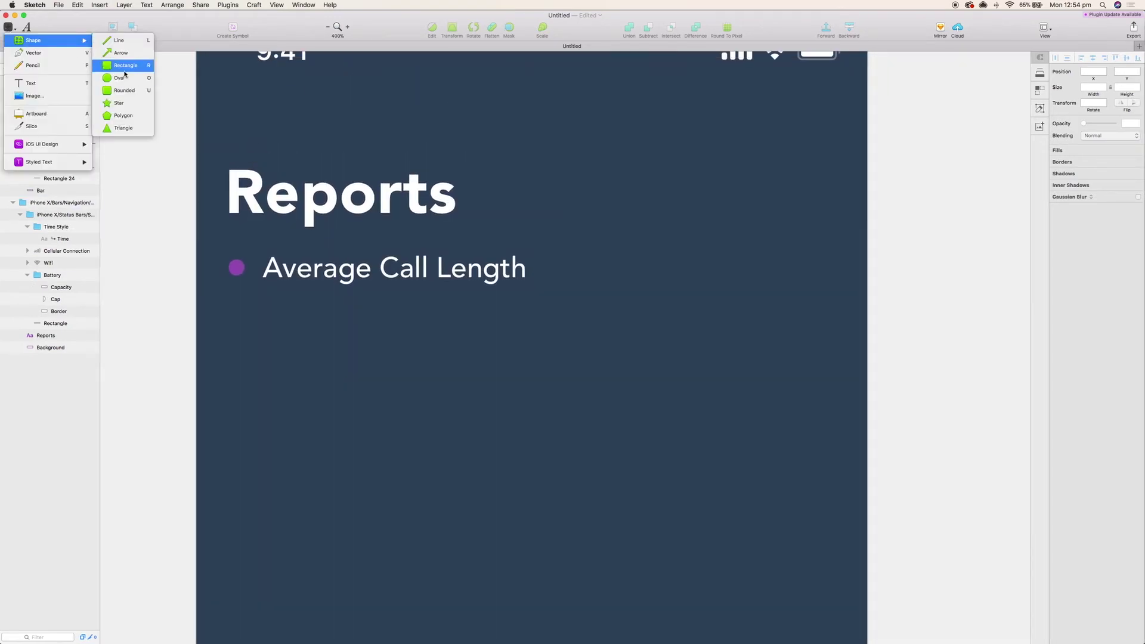
click(124, 89)
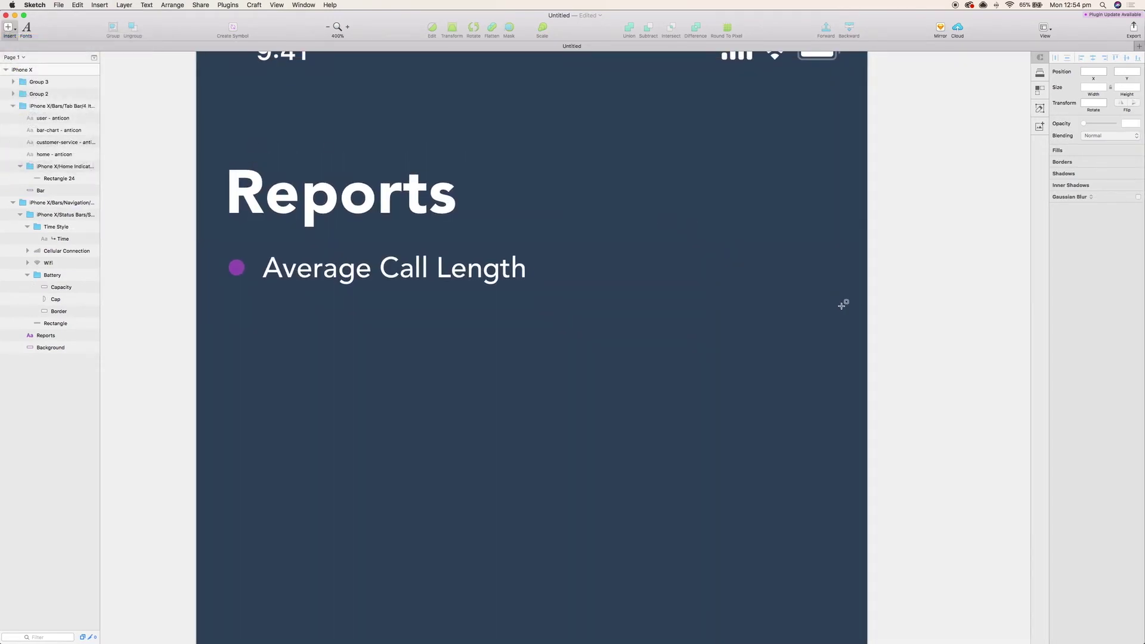
drag(723, 258, 823, 292)
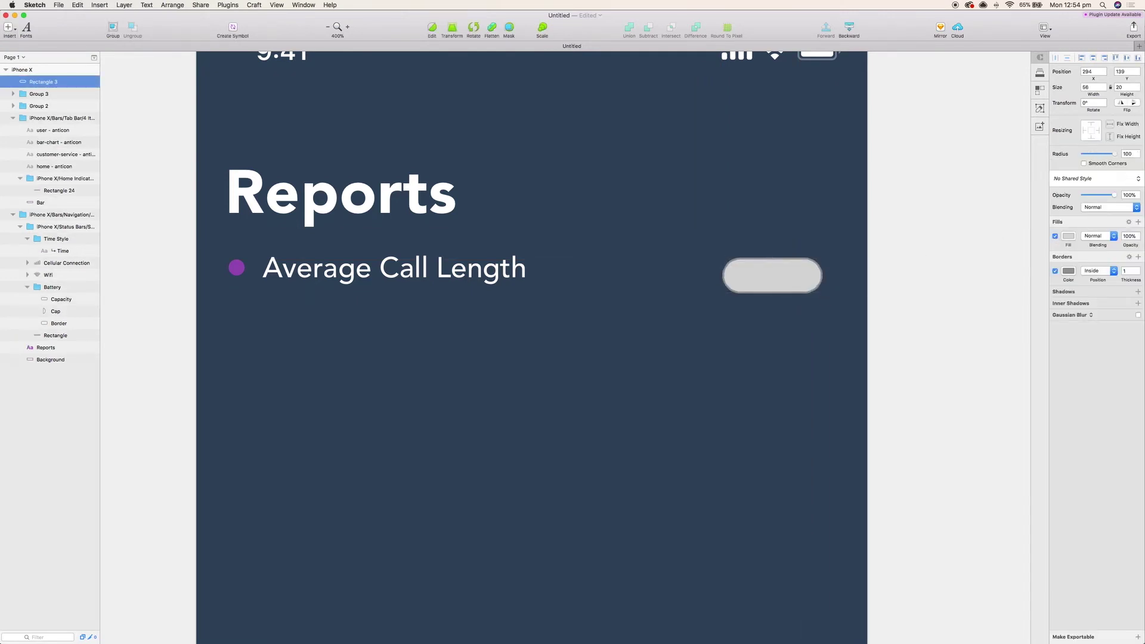
Step: Give the pill a white border and fill it with the artboard's dark blue background colour, 33495F
click(1065, 273)
drag(1062, 339, 996, 266)
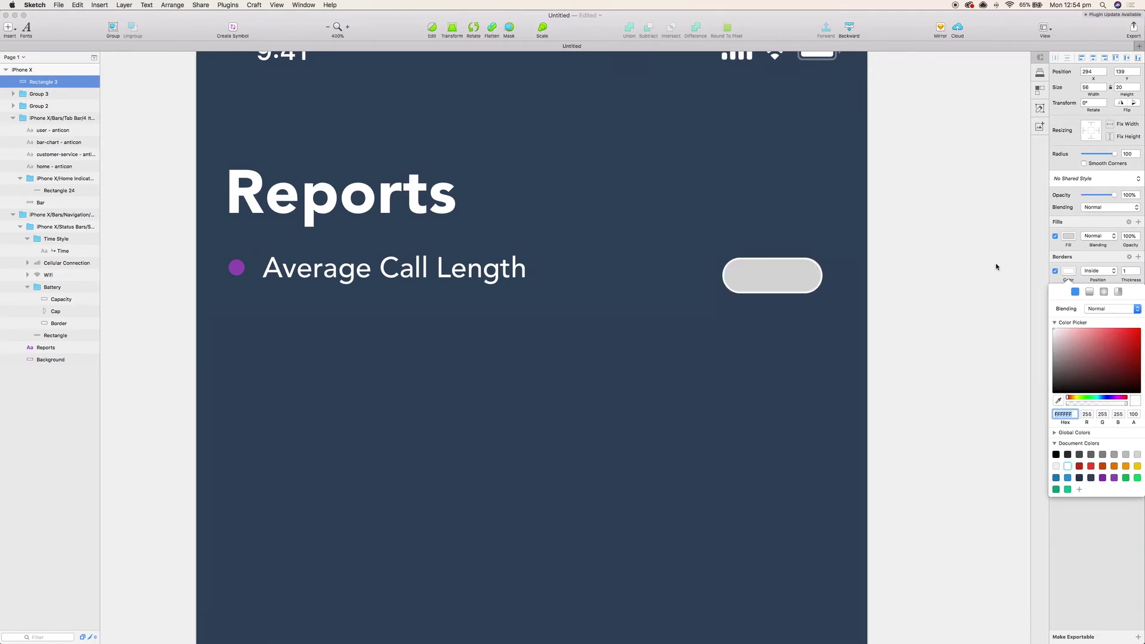
click(1056, 237)
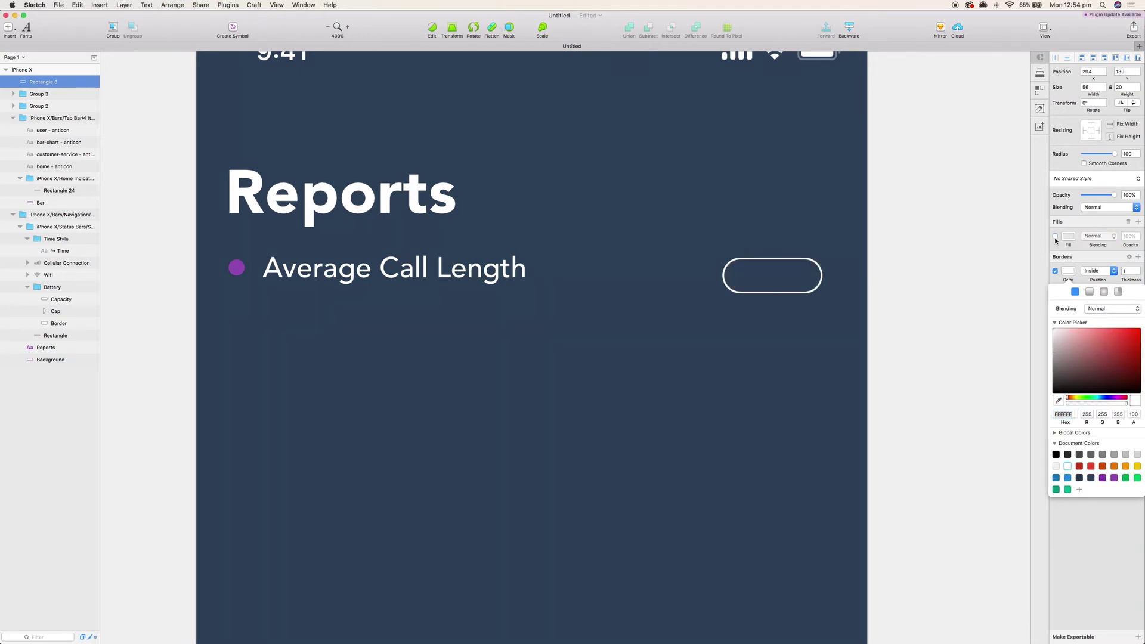
click(1054, 240)
click(1054, 236)
click(1067, 237)
key(ctrl+c)
click(751, 349)
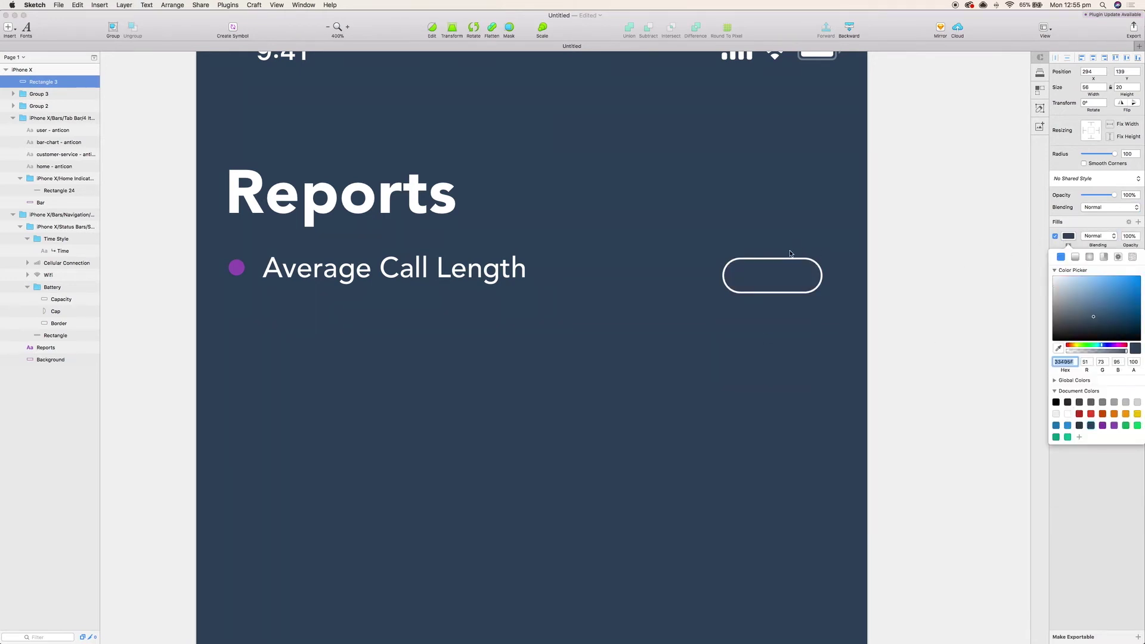
Step: Move the pill to X 301, Y 135, level with the "Average Call Length" group
drag(790, 253, 829, 253)
click(39, 93)
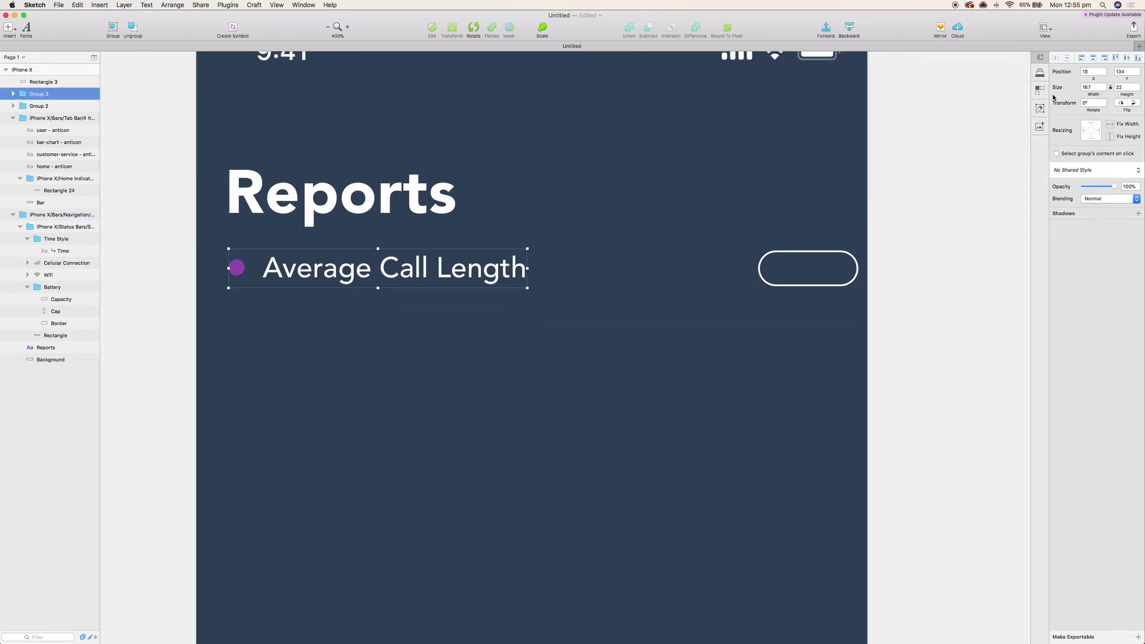
drag(814, 256, 825, 256)
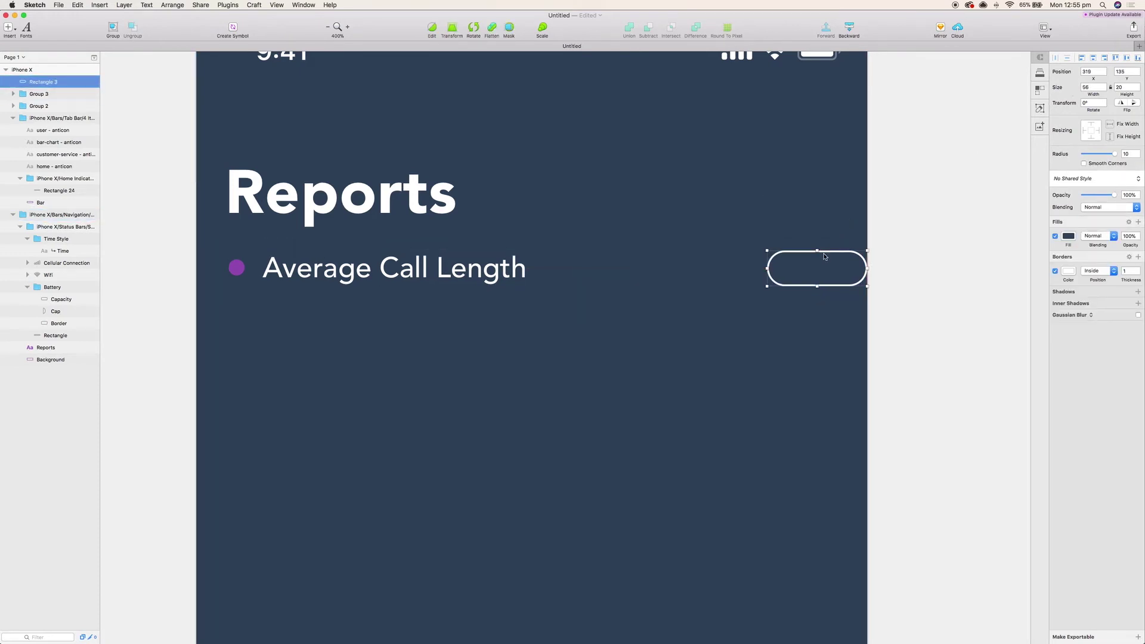
key(shift+Left)
key(shift+Left)
key(Right)
Step: Add a text layer reading "Week" over the pill
click(9, 30)
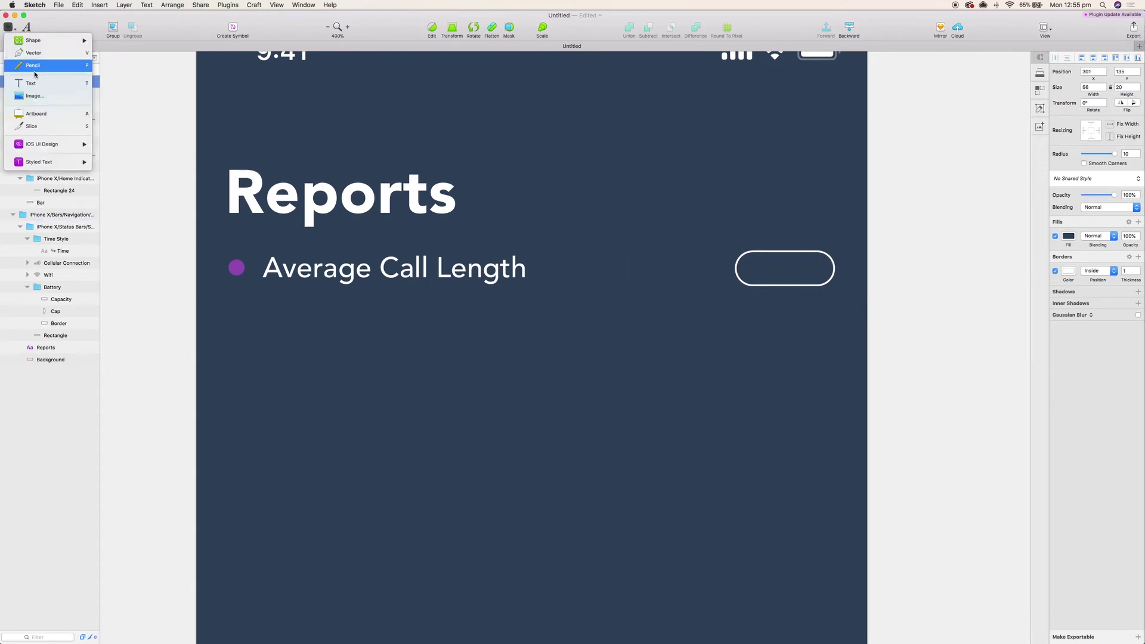
click(34, 82)
click(759, 244)
text(Week)
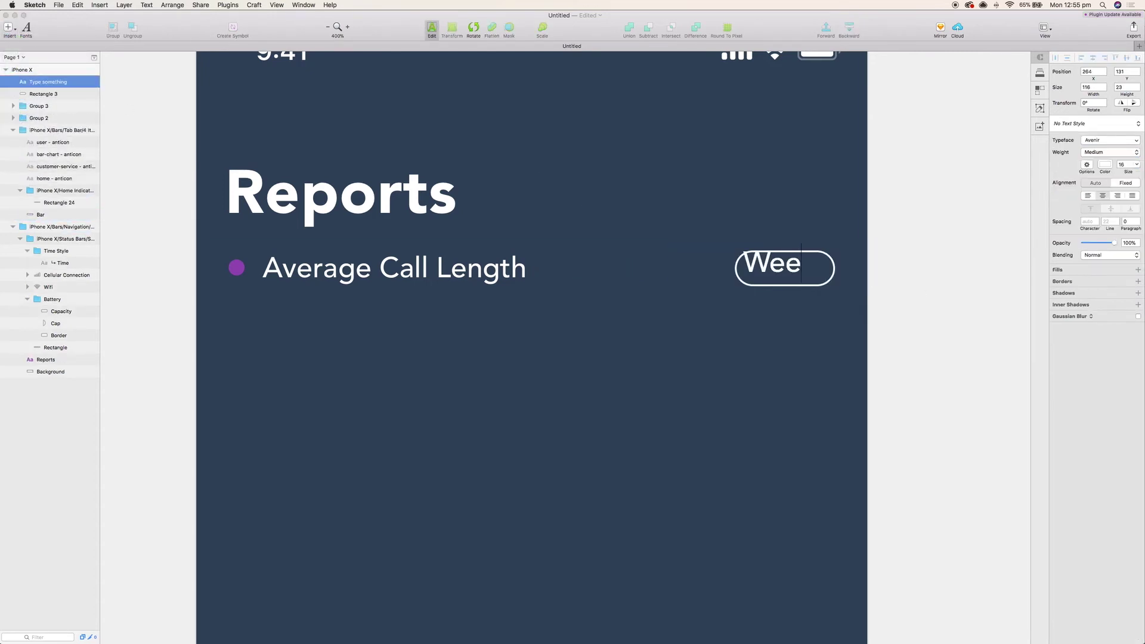
key(Escape)
Step: Set the "Week" text to size 11 and move it inside the pill, leaving room on its right
double_click(1122, 194)
text(12)
key(Return)
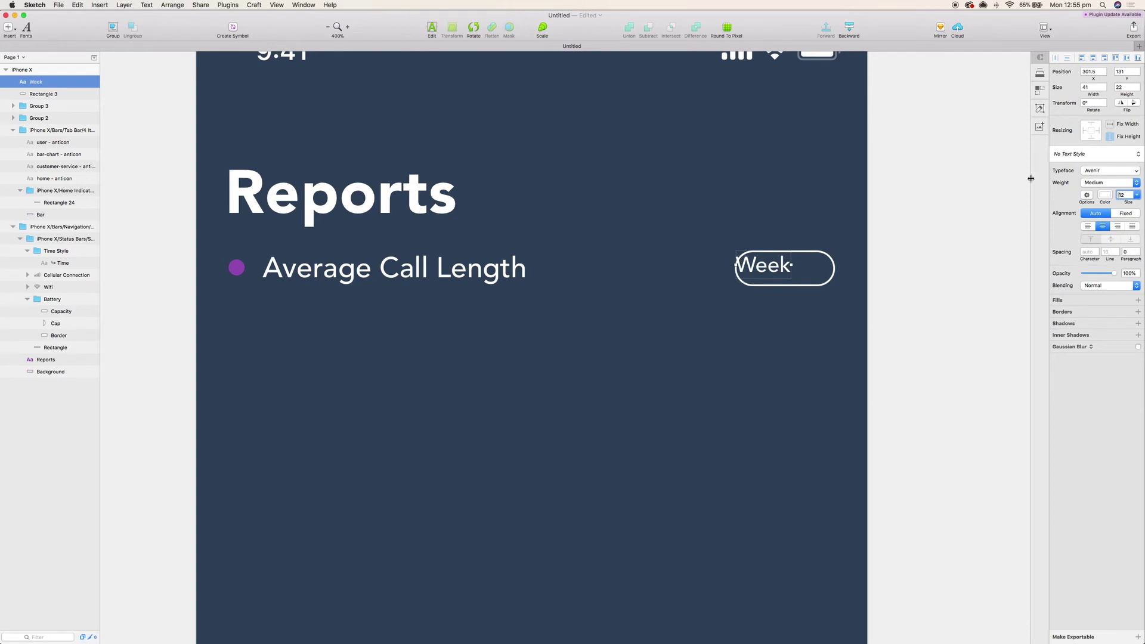
key(Down)
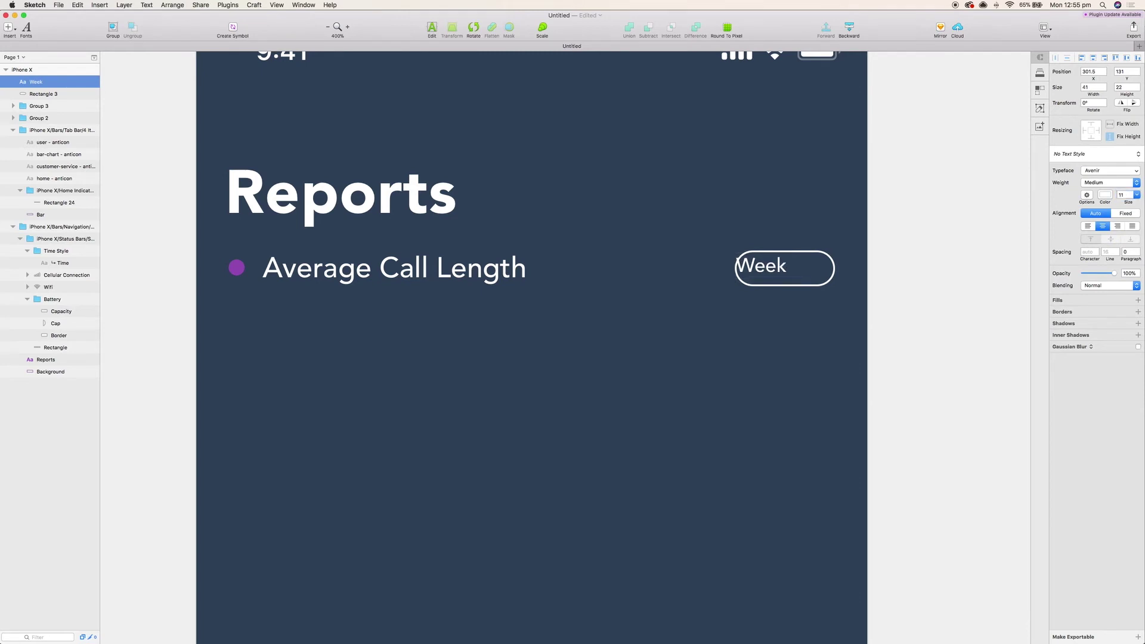
drag(749, 250, 763, 257)
Step: Vertically centre the "Week" text with the pill and widen the pill to 60
shift+click(763, 257)
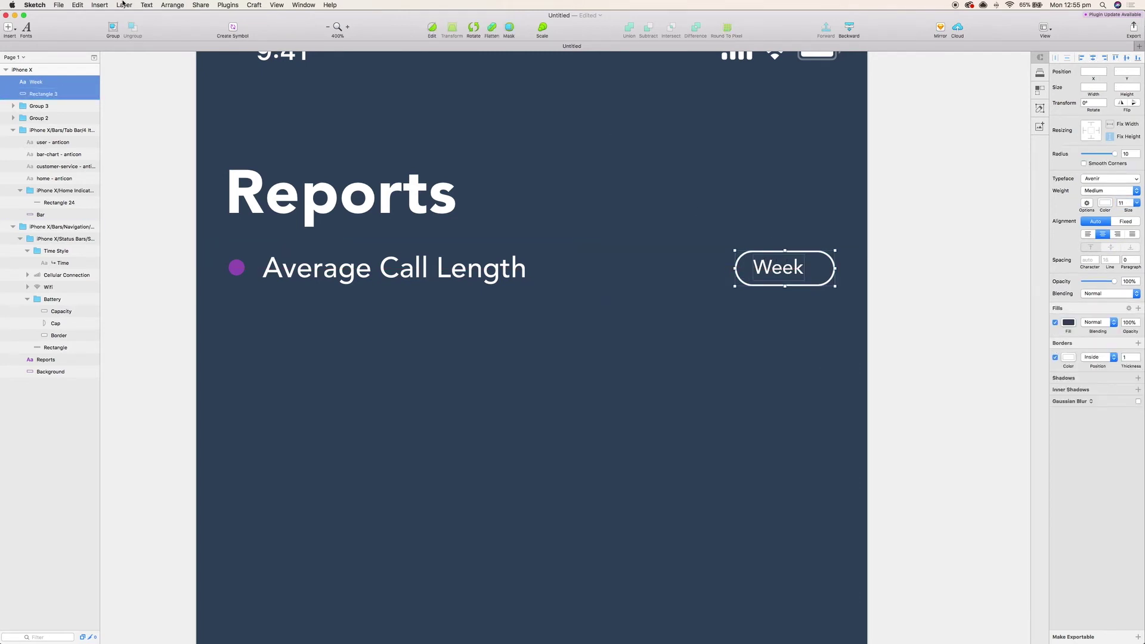
click(172, 5)
mouse_move(178, 82)
click(264, 123)
key(Escape)
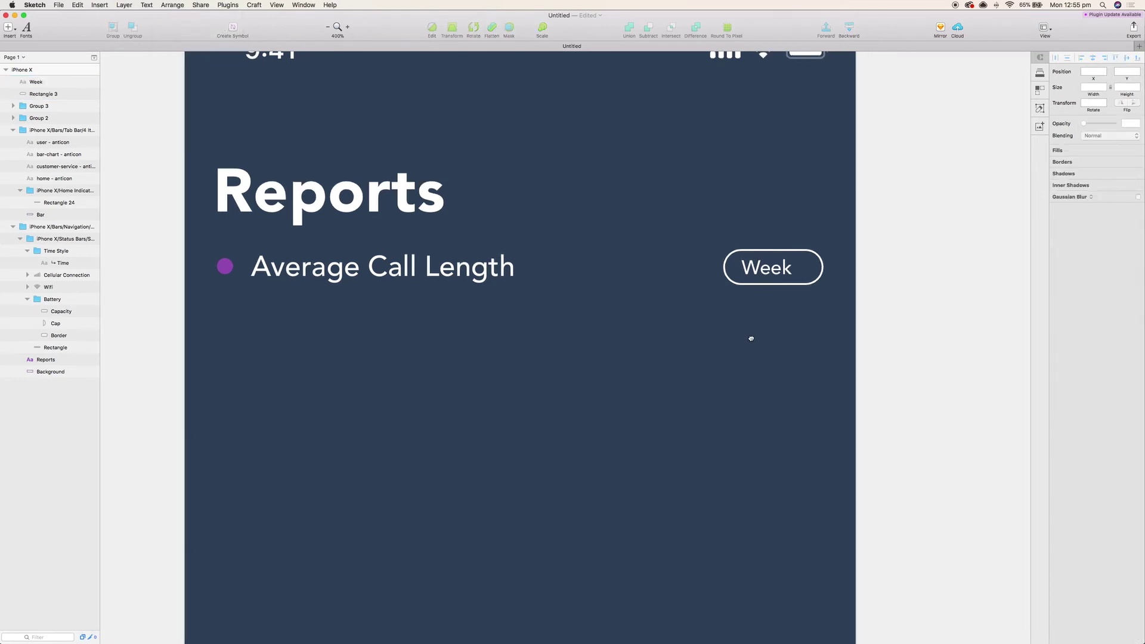
drag(749, 335, 673, 360)
click(742, 283)
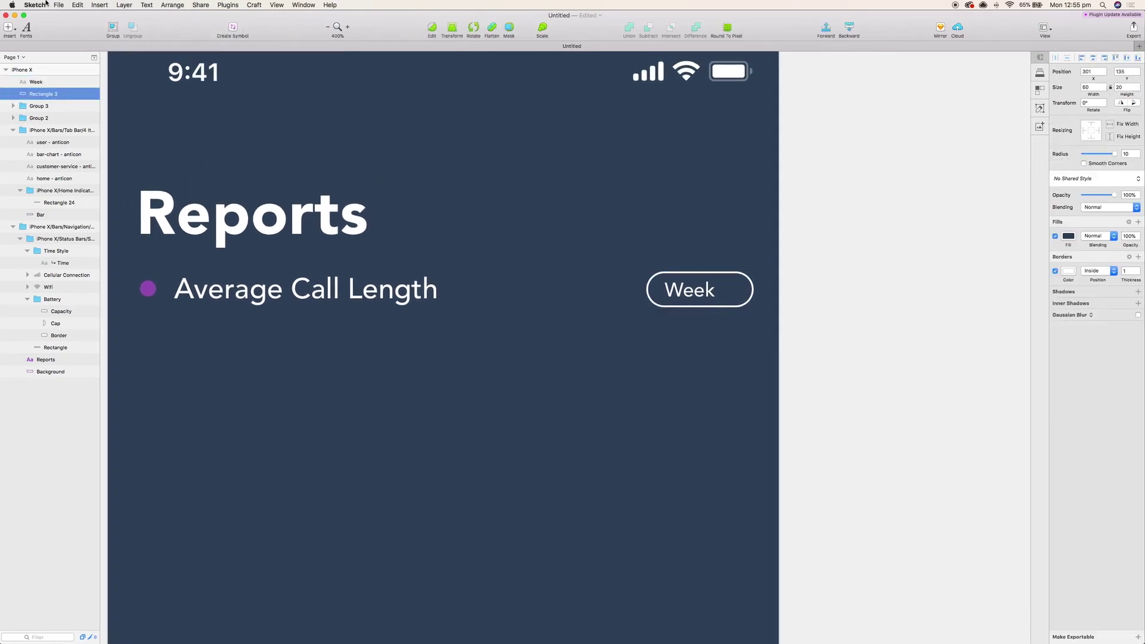
Step: Insert the anticon caret-down icon as outlines, about 6 by 4 in size, right of the "Week" text in the pill
click(228, 5)
mouse_move(268, 71)
mouse_move(387, 72)
click(471, 102)
click(591, 168)
click(591, 171)
click(580, 369)
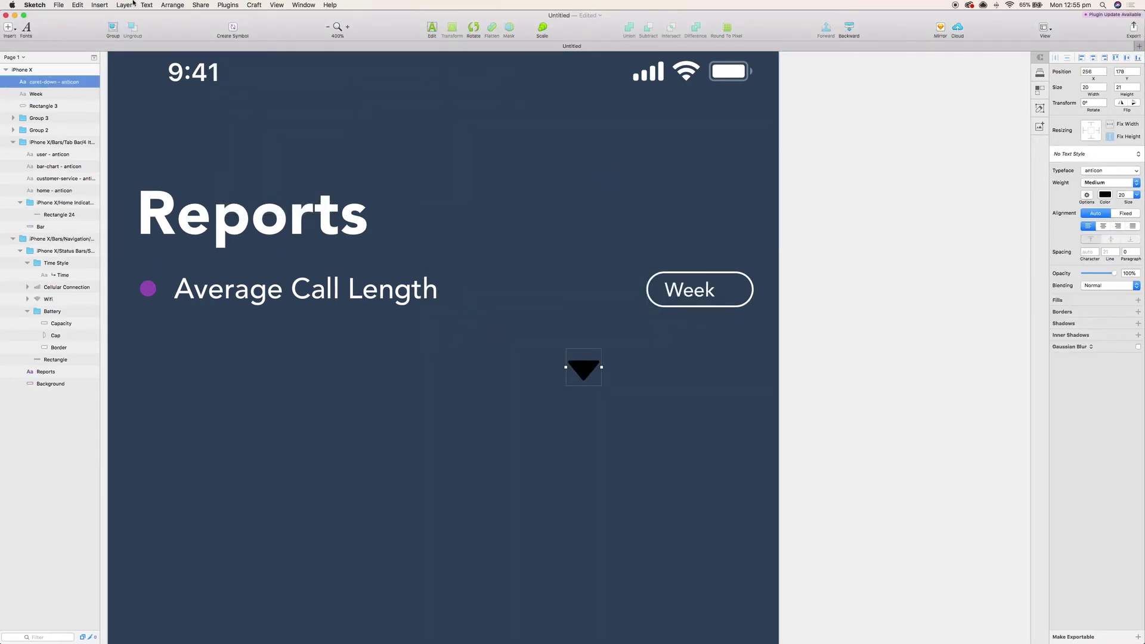
click(124, 5)
click(149, 159)
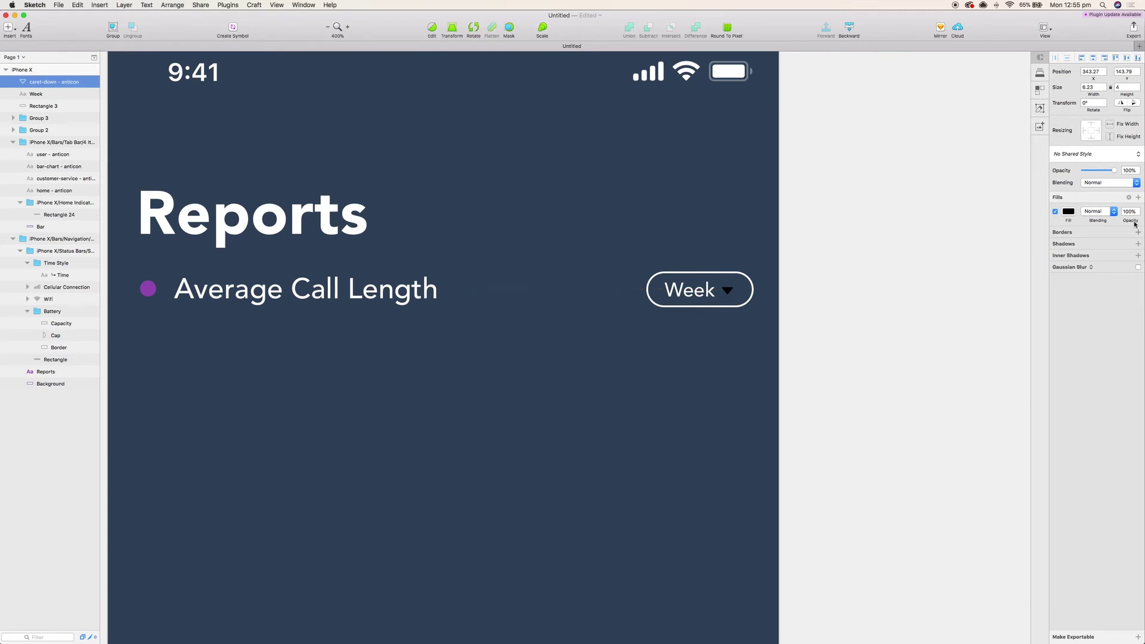
Step: Fill the caret icon with white FFFFFF and group it with the "Week" text
click(1067, 211)
drag(1067, 268, 993, 176)
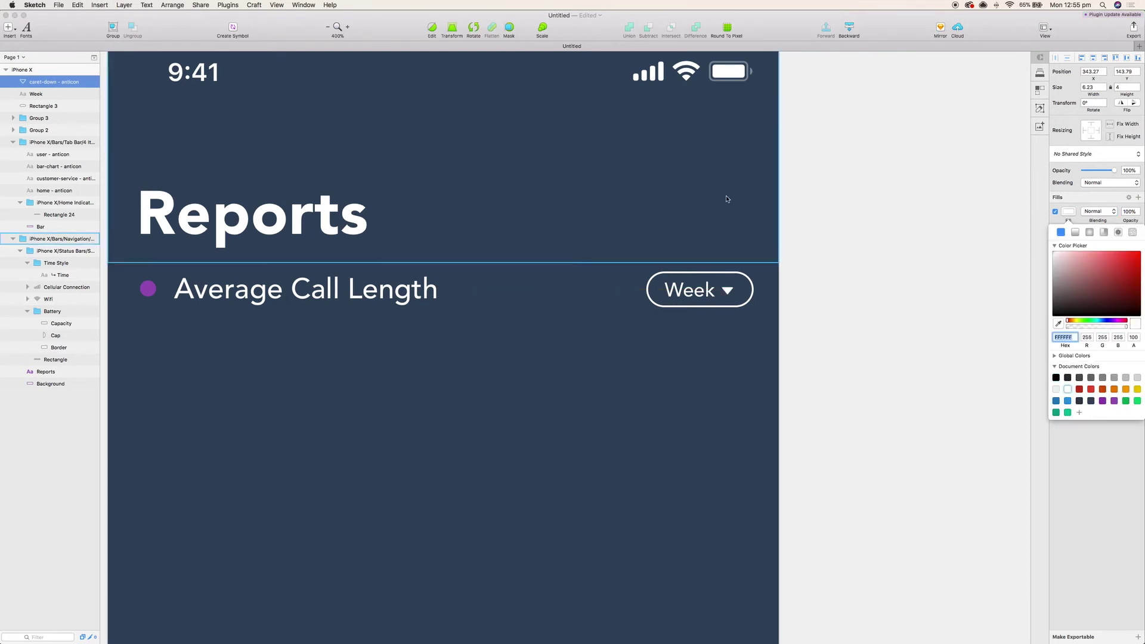
shift+click(668, 282)
key(super+g)
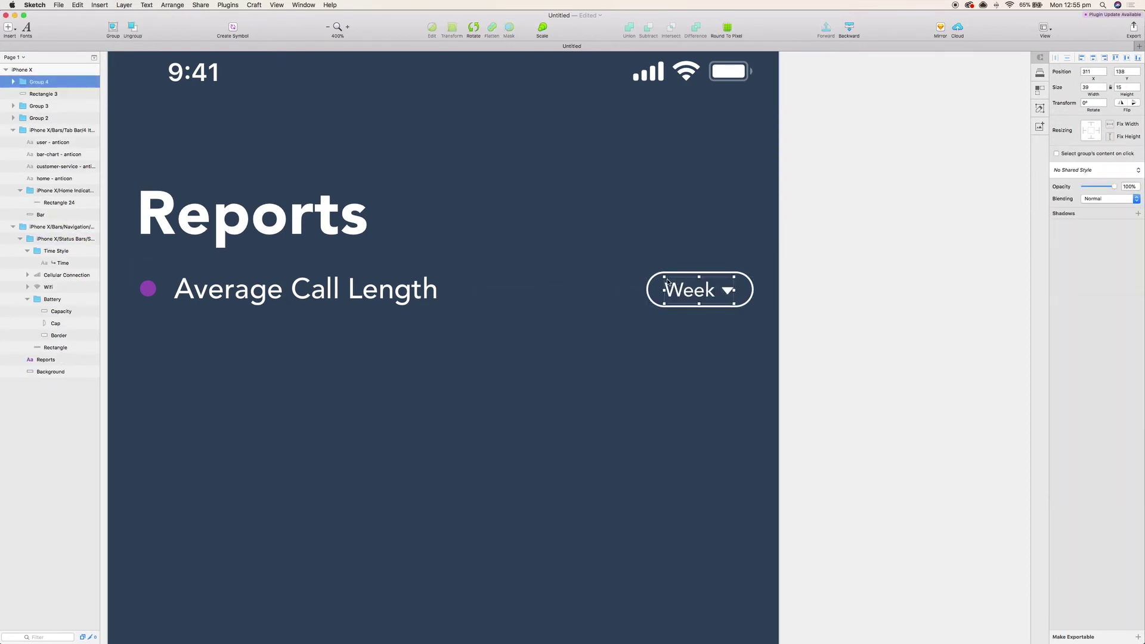
Step: Centre the "Week" and caret group horizontally and vertically within the pill
shift+click(683, 273)
click(127, 5)
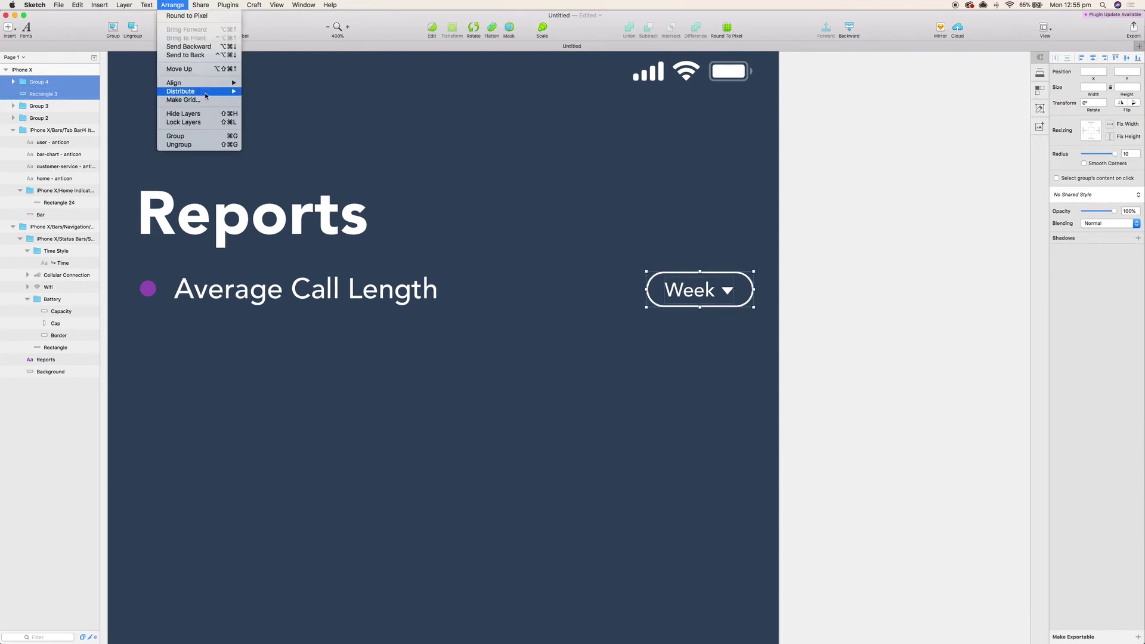
mouse_move(178, 92)
click(266, 99)
click(173, 5)
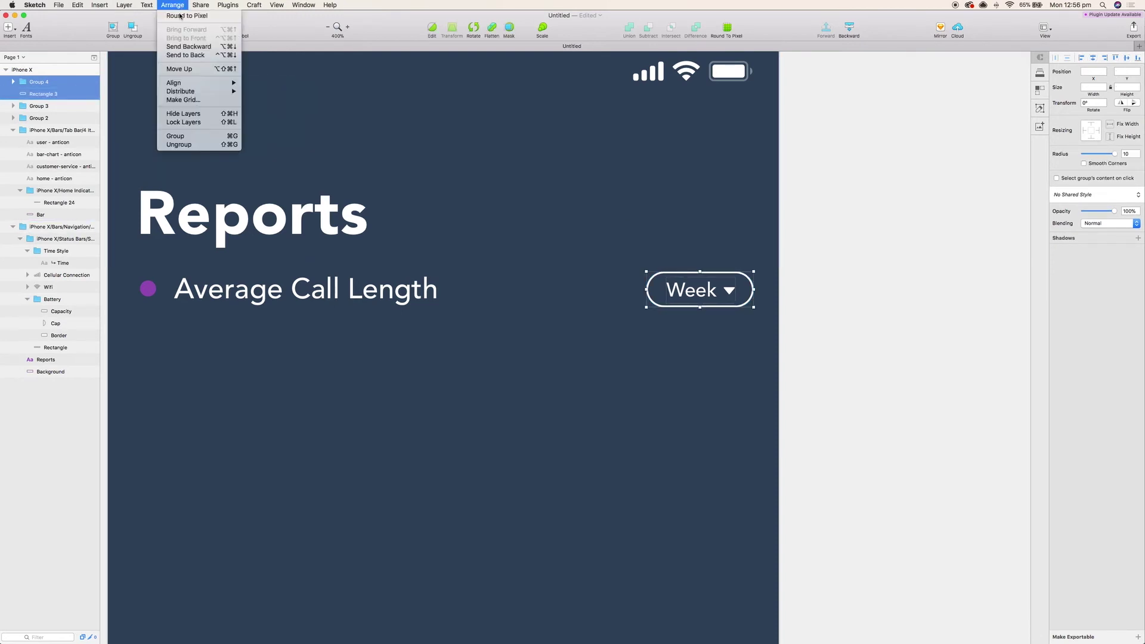
mouse_move(179, 92)
click(266, 121)
click(888, 274)
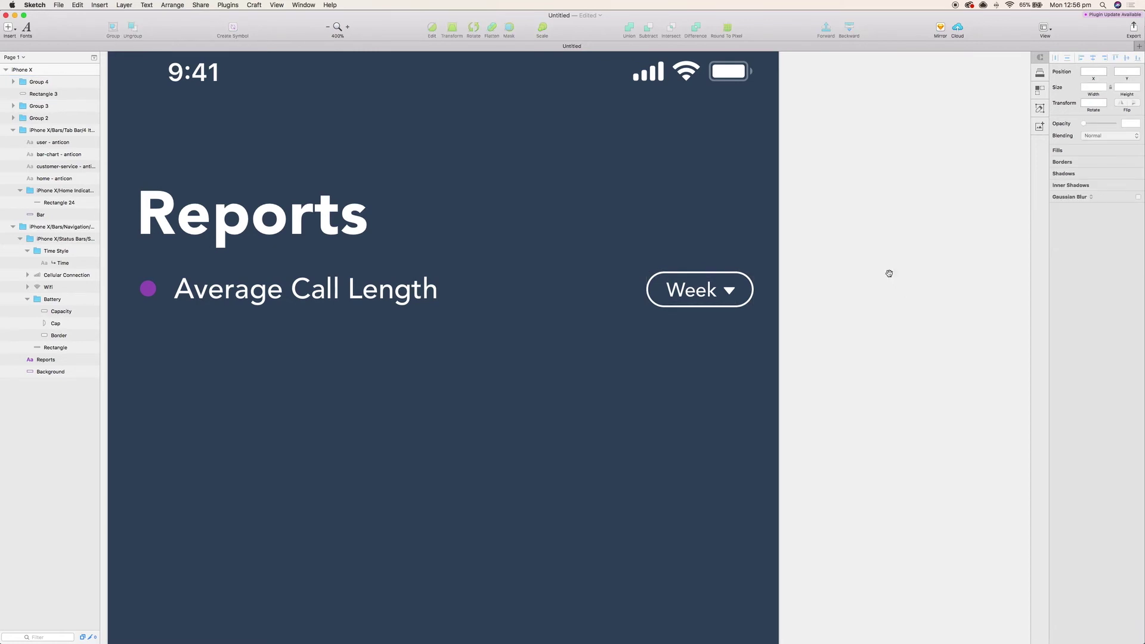
Step: Group the pill with its contents and place the group at X 297, Y 135
scroll(889, 274, right, 1)
click(681, 290)
key(super+g)
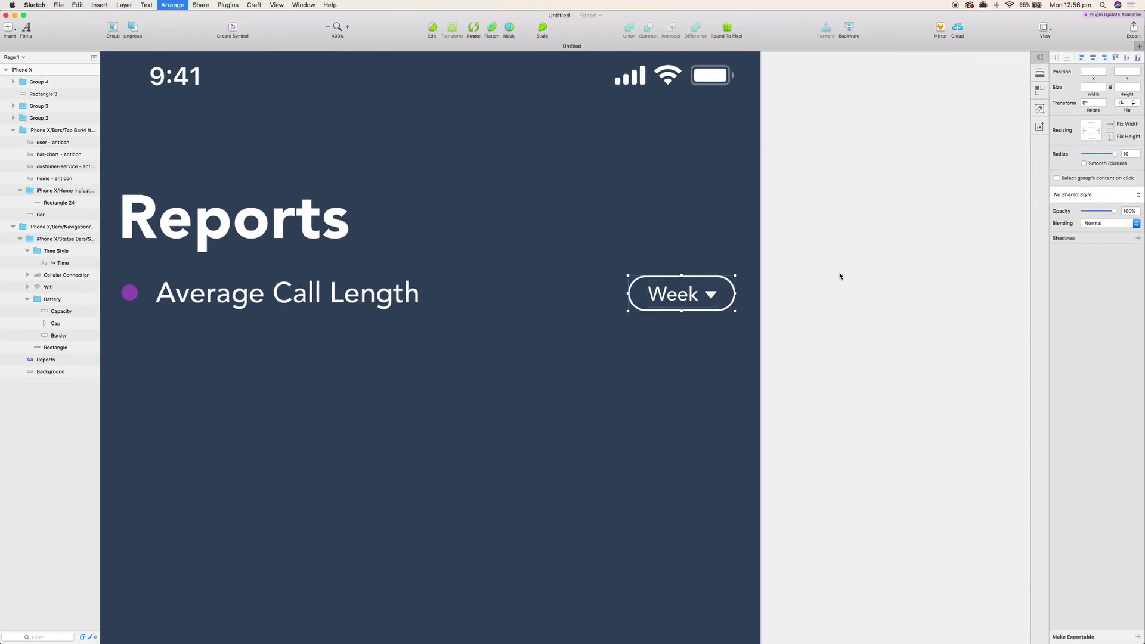
drag(705, 295, 728, 295)
key(shift+Left)
key(shift+Left)
key(Right)
key(Right)
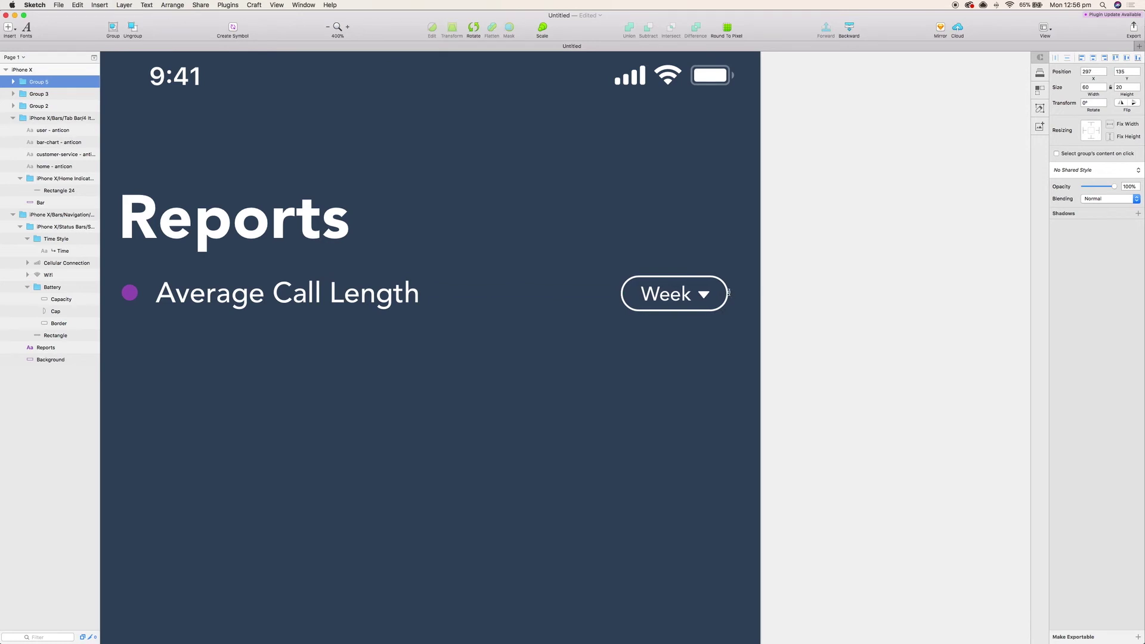
Step: Add a text layer reading "2nd" above the Avg. Sale Per Call card
key(super+minus)
drag(728, 291, 852, 236)
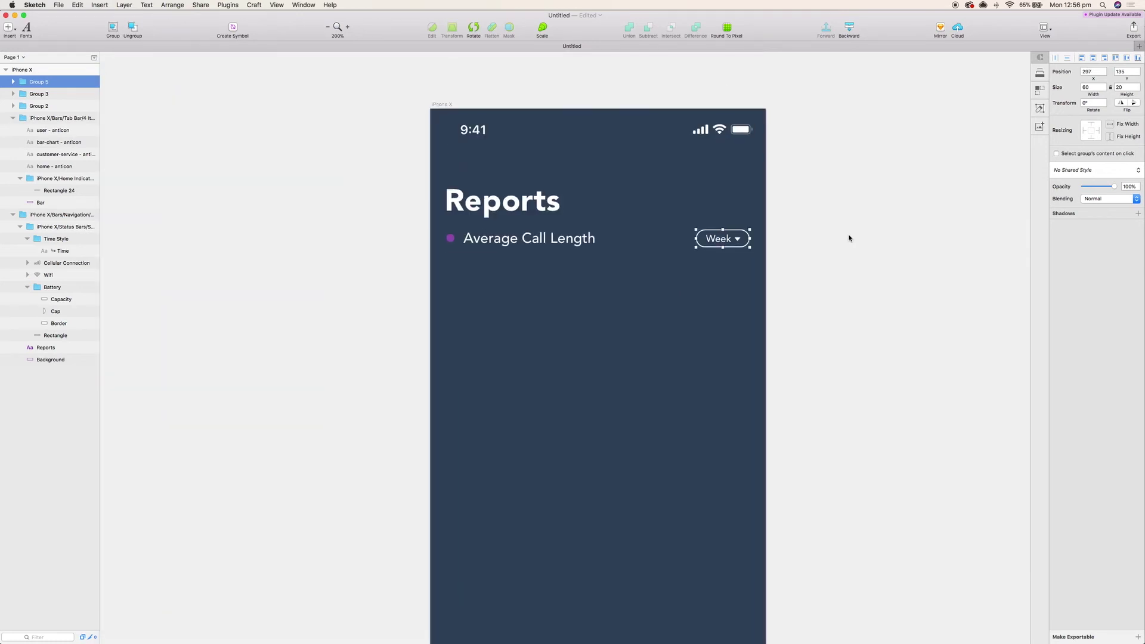
scroll(865, 268, down, 1)
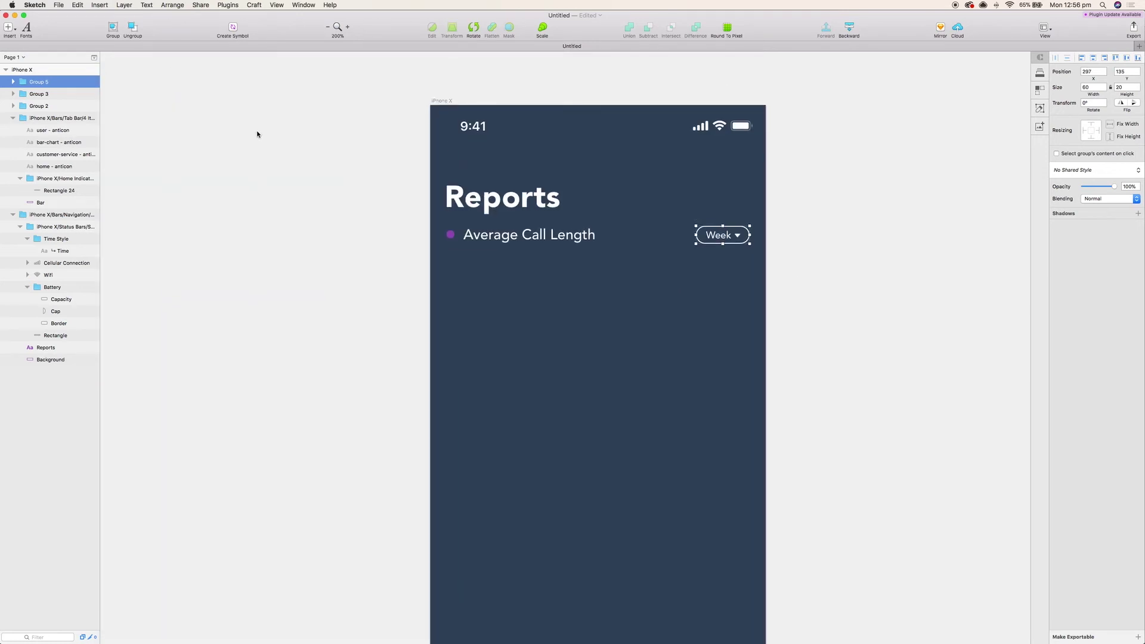
scroll(286, 169, down, 5)
key(super+plus)
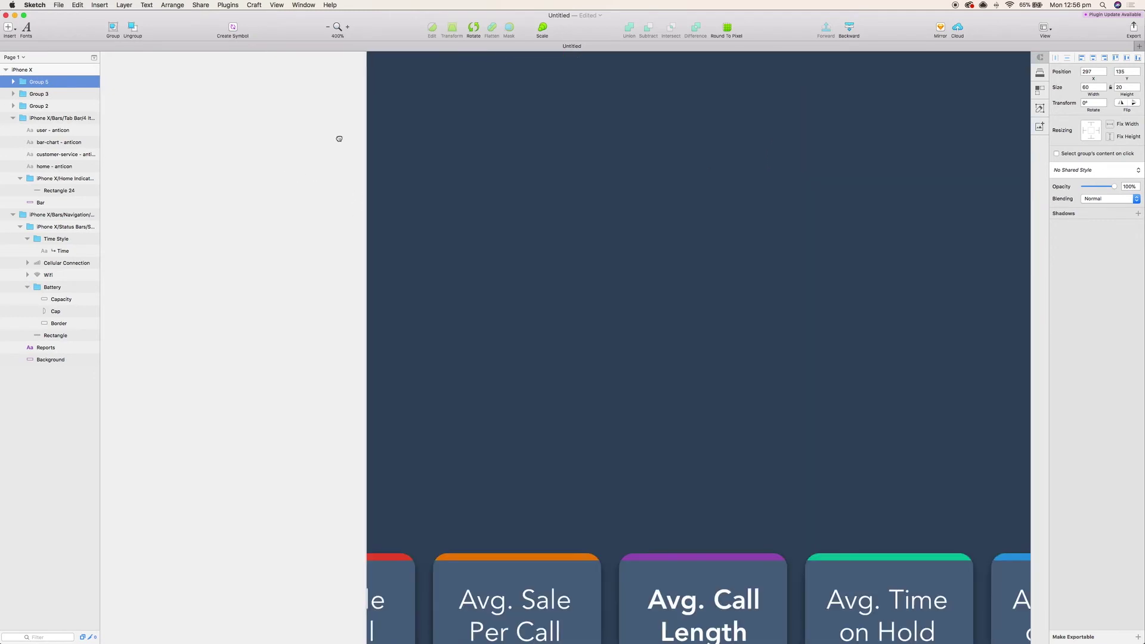
click(10, 27)
click(30, 85)
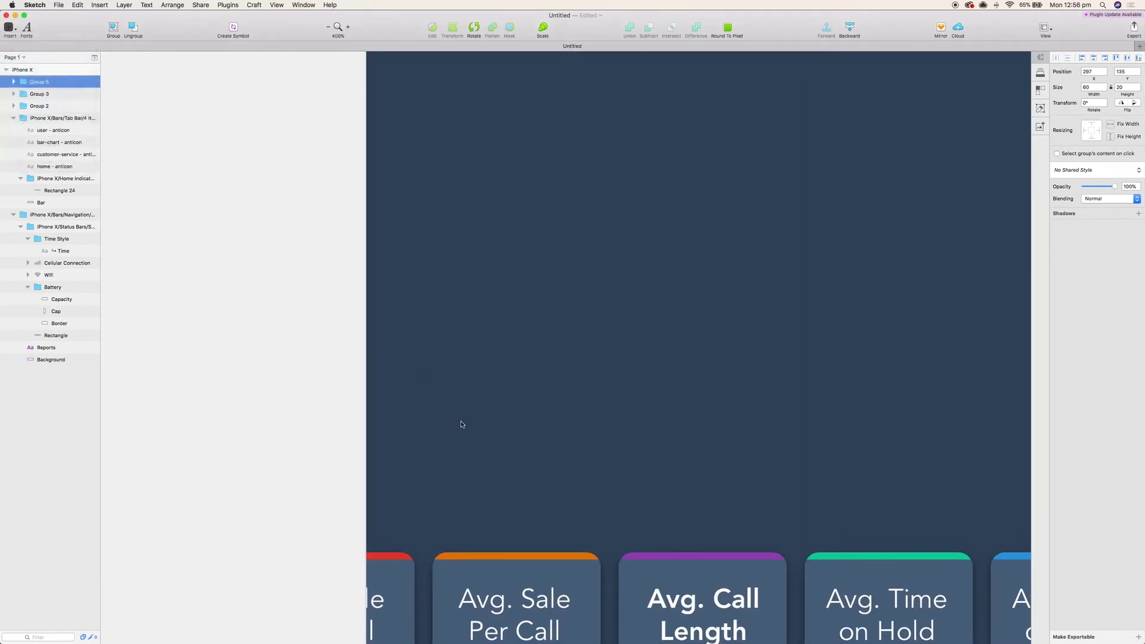
click(438, 445)
text(2nd)
key(Escape)
Step: Duplicate the "2nd" label into an evenly spaced row of seven at Y 576, with the last one at X 330
key(super+d)
drag(442, 453, 476, 454)
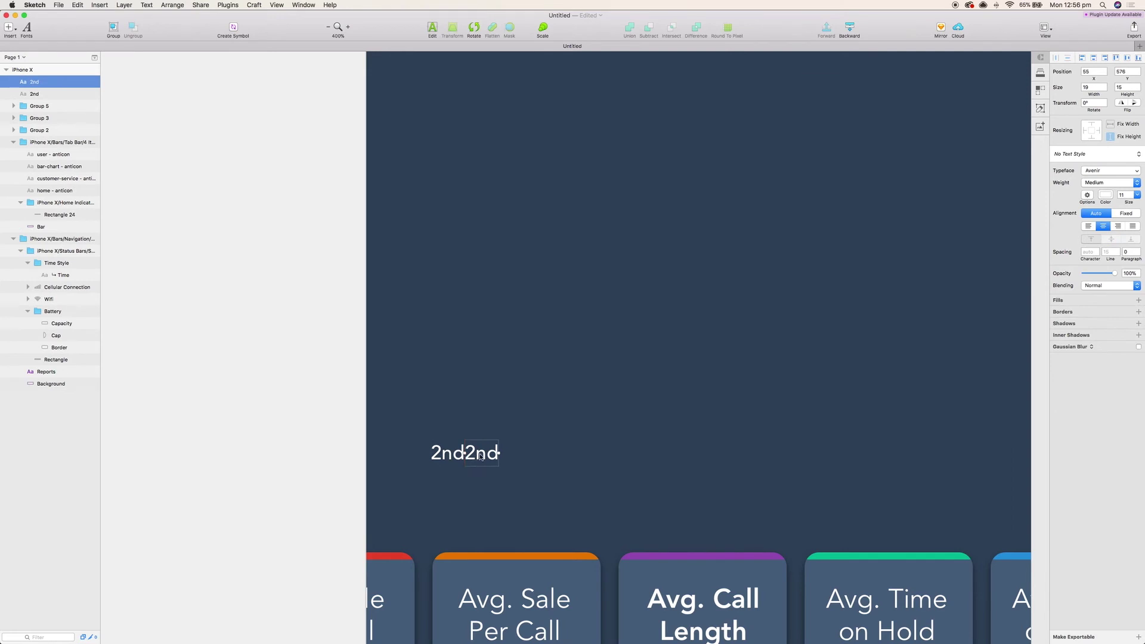
scroll(615, 425, right, 4)
key(super+d)
drag(421, 448, 814, 451)
key(super+d)
key(super+d)
key(super+d)
key(super+d)
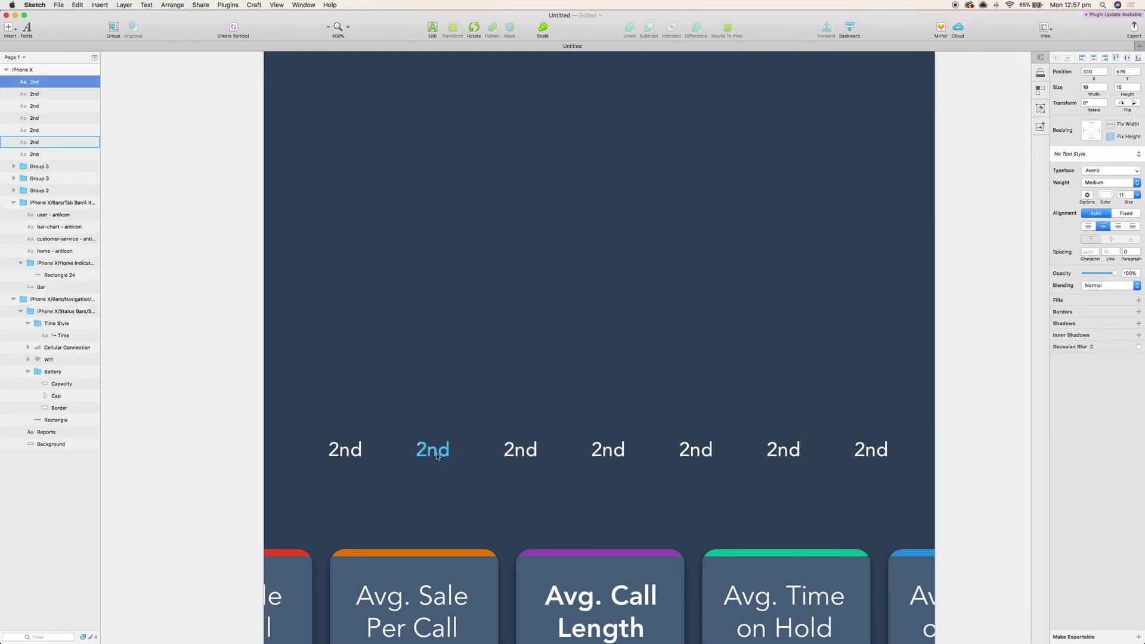
Step: Change the six duplicated labels to read 3rd, 4th, 5th, 6th, 7th and 8th from left to right
double_click(432, 450)
text(3rd)
double_click(520, 450)
text(4th)
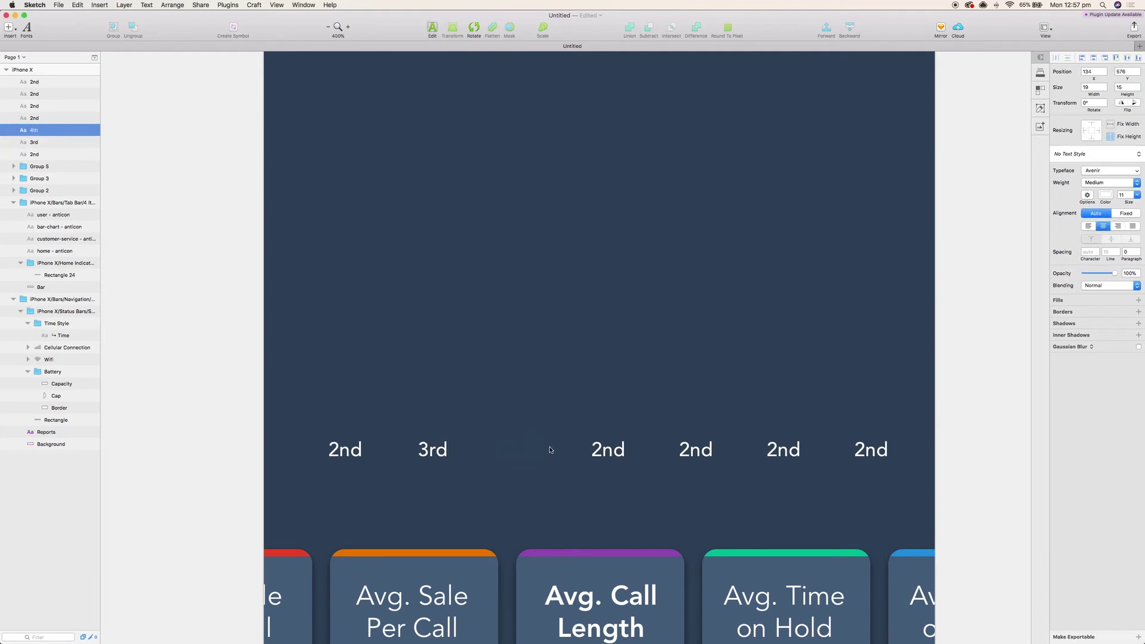
double_click(608, 450)
text(5th)
double_click(695, 449)
text(6th)
double_click(783, 449)
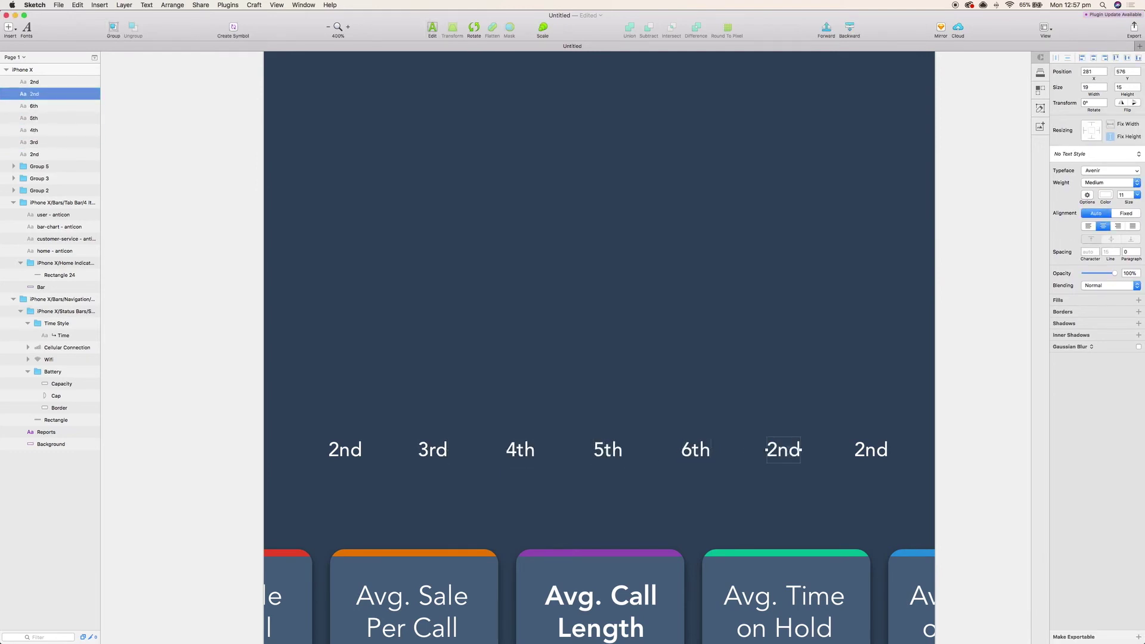
text(7th)
double_click(871, 449)
text(8th)
key(Escape)
Step: Move the 3rd to 8th date labels left into a tighter, evenly spaced row, with the 8th at X 319
click(433, 450)
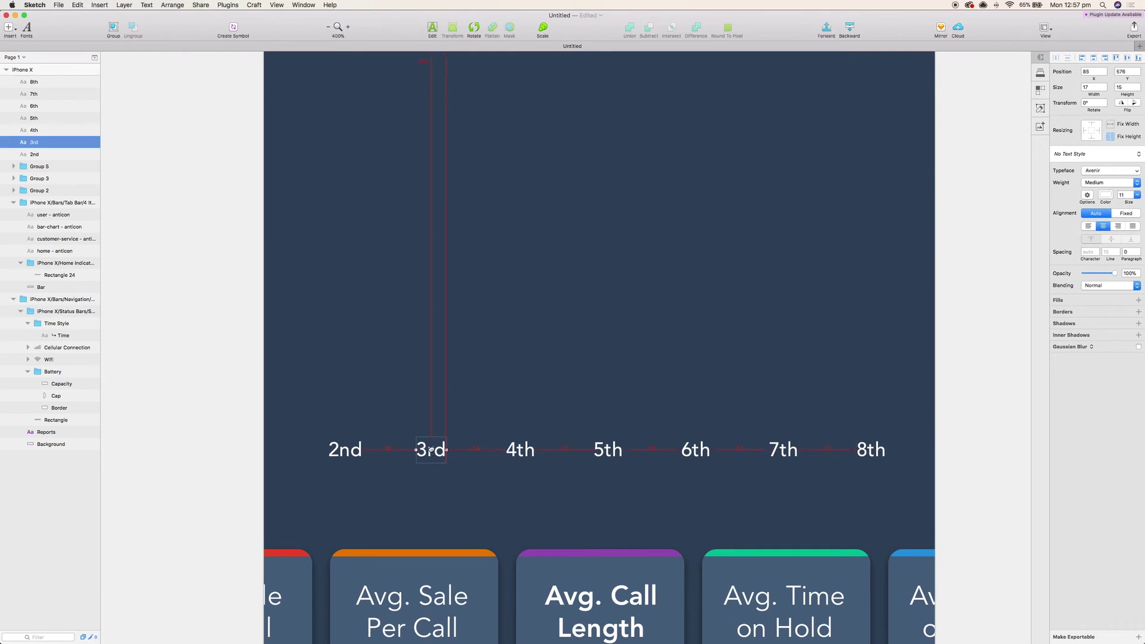
drag(526, 455, 519, 451)
click(597, 457)
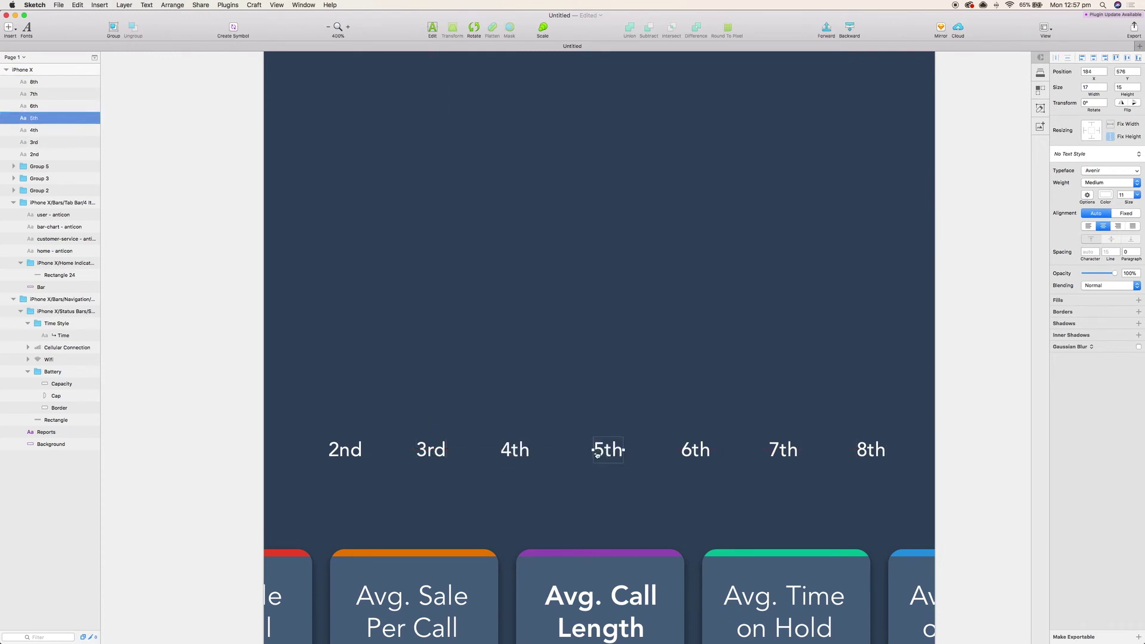
click(684, 456)
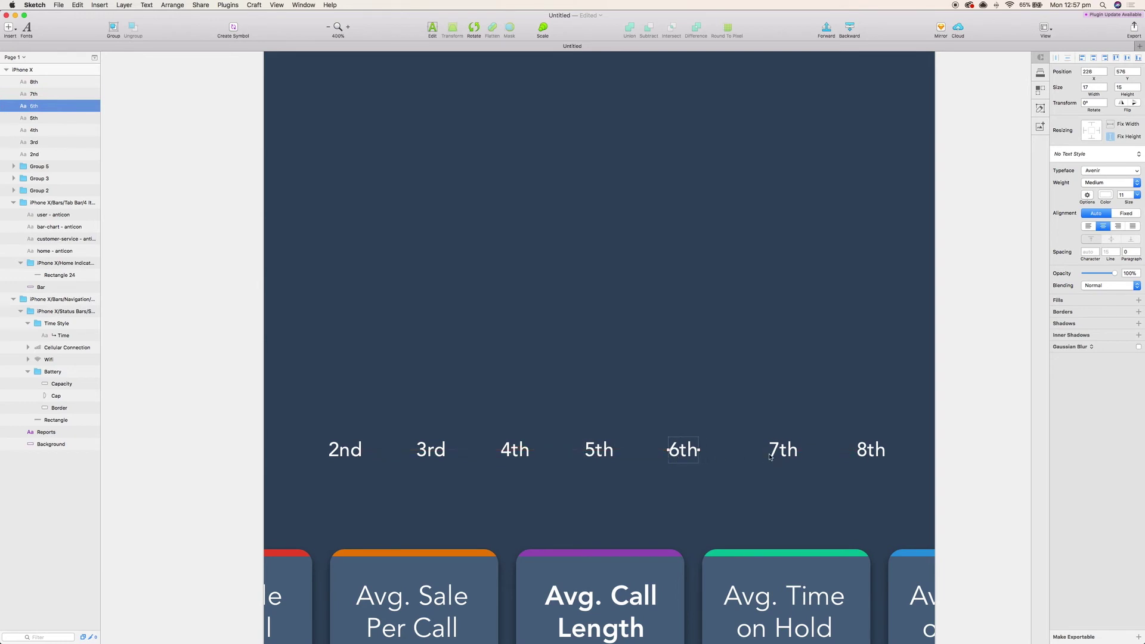
drag(781, 455, 777, 453)
drag(857, 453, 852, 452)
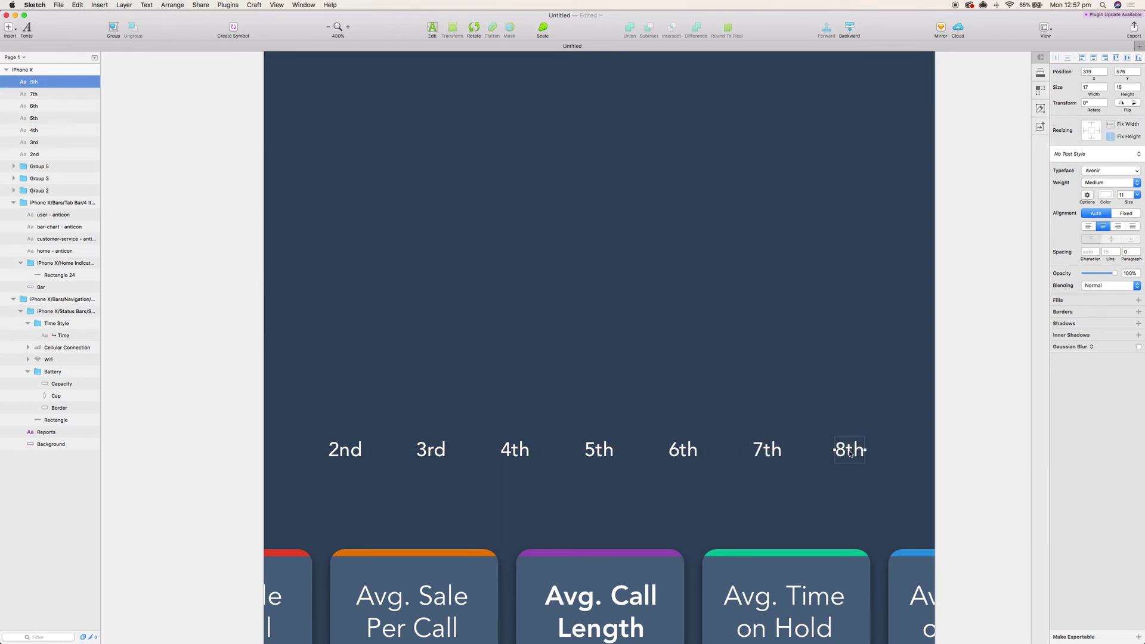
scroll(908, 436, up, 3)
click(235, 197)
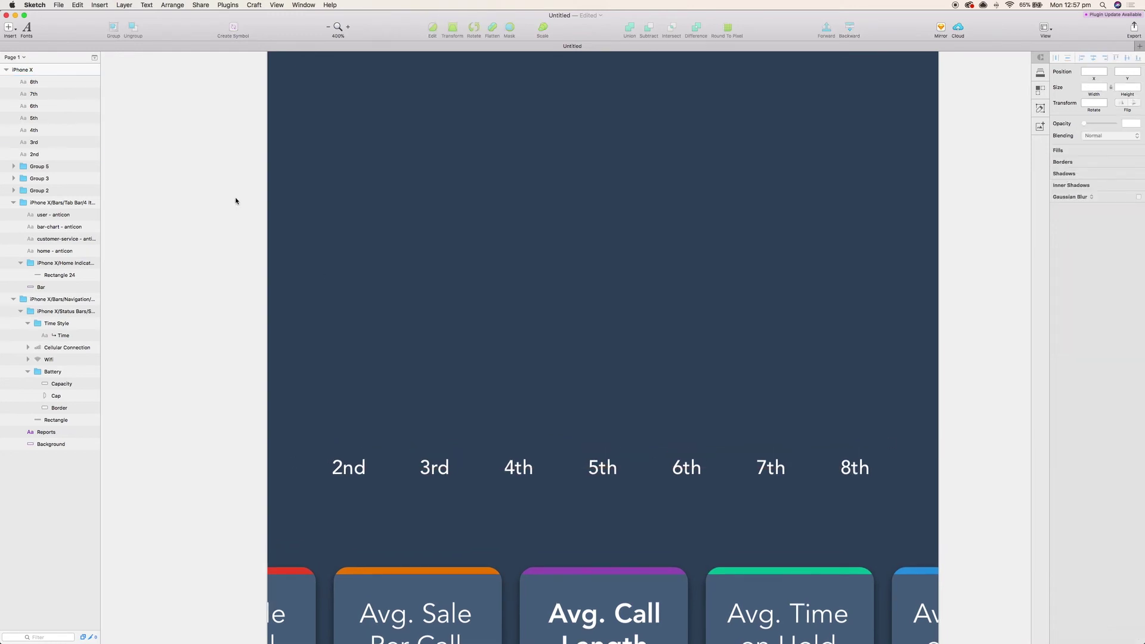
Step: Draw a rounded rectangle about 322 px high above the "2nd" label and set its width to 16
key(super+minus)
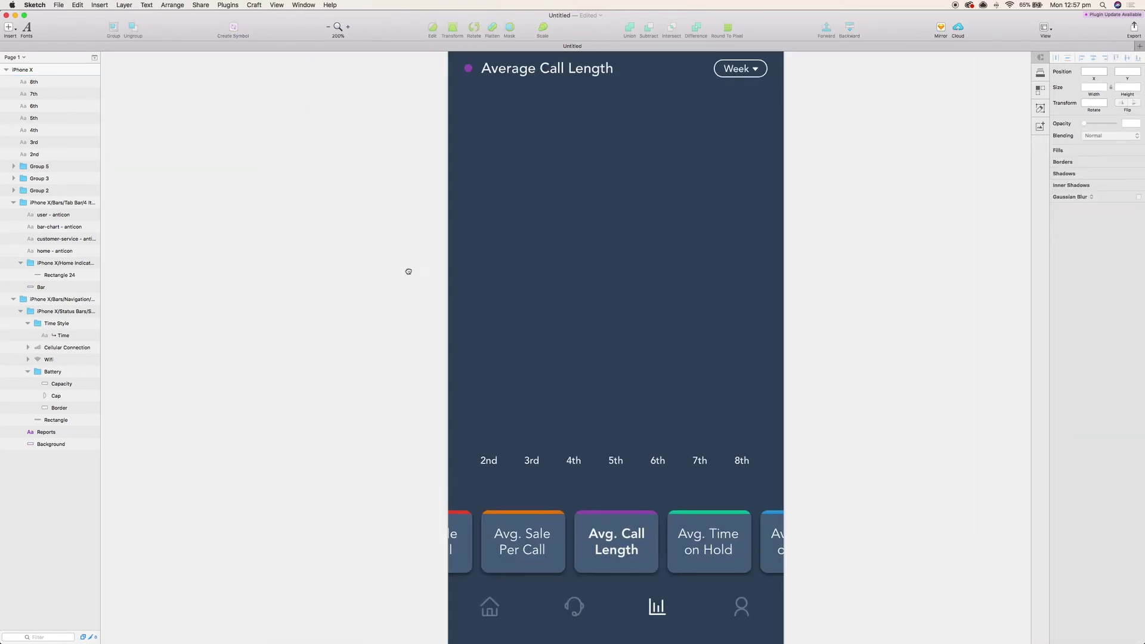
scroll(407, 268, up, 1)
click(9, 26)
mouse_move(14, 40)
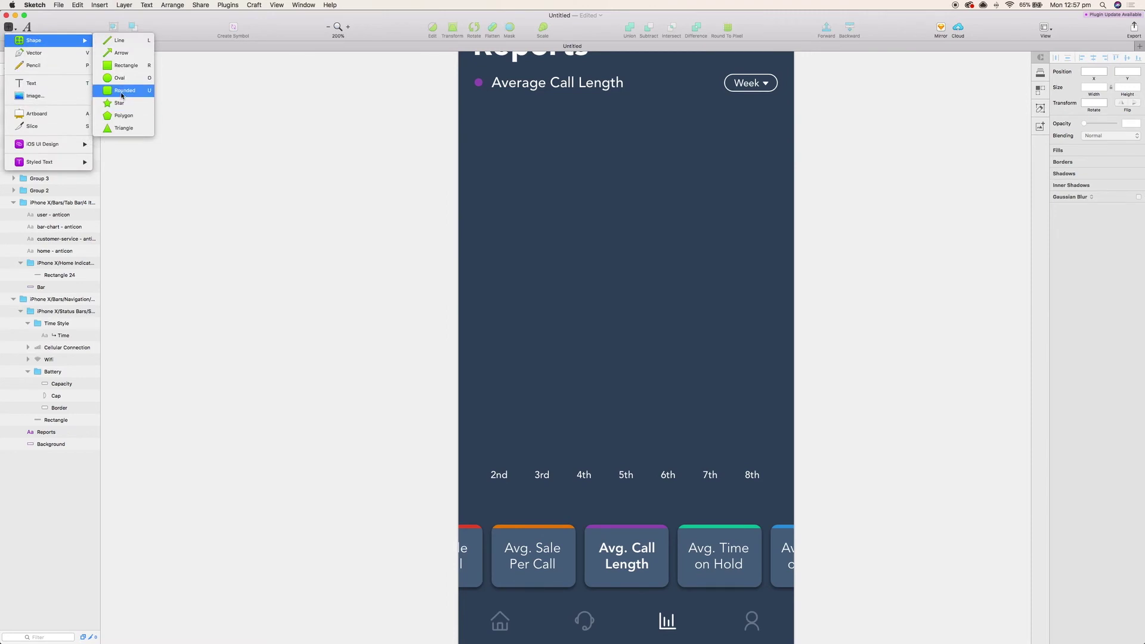
click(122, 90)
drag(496, 460, 508, 172)
text(16)
key(Return)
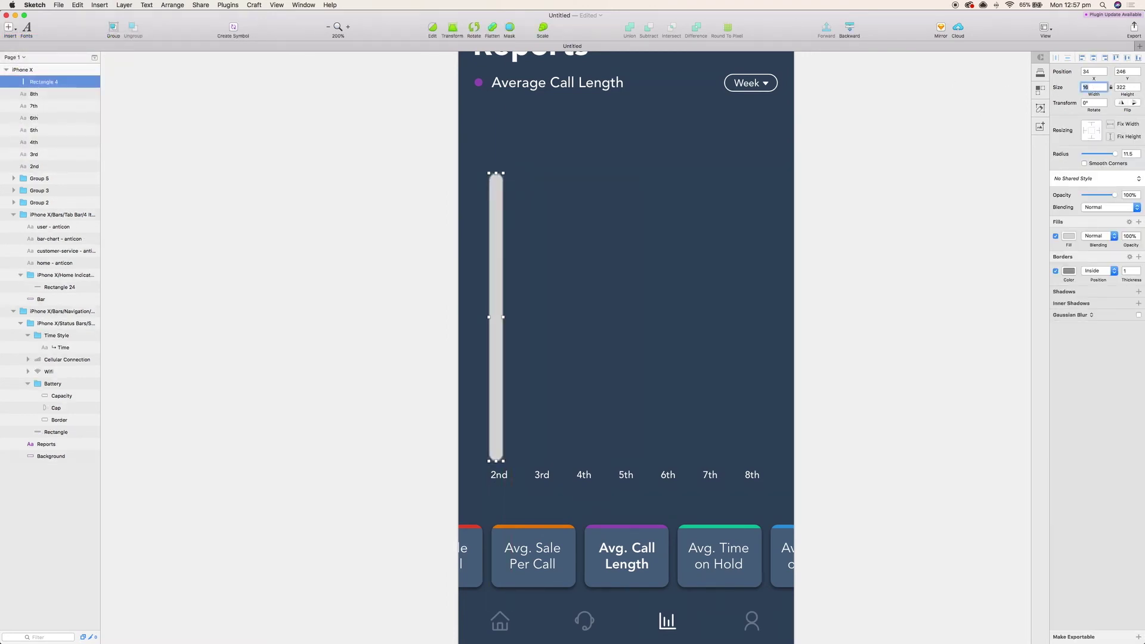
Step: Remove the bar's border and fill it with a vertical gradient from the legend dot's purple to a lighter purple at its lower end
click(1056, 272)
click(1068, 237)
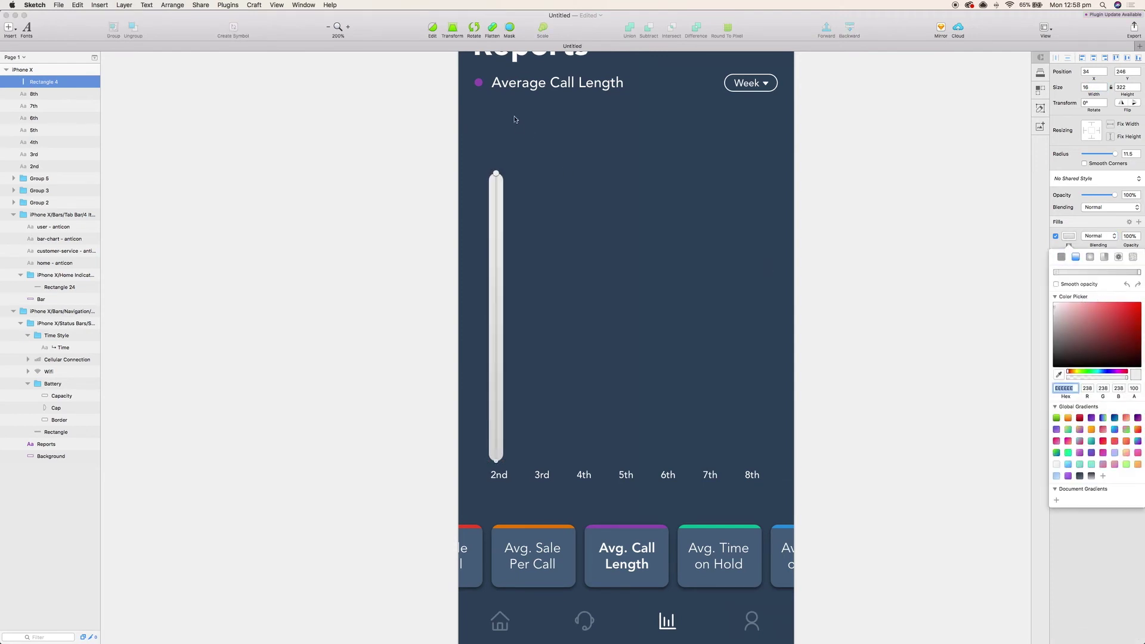
key(ctrl+c)
click(478, 83)
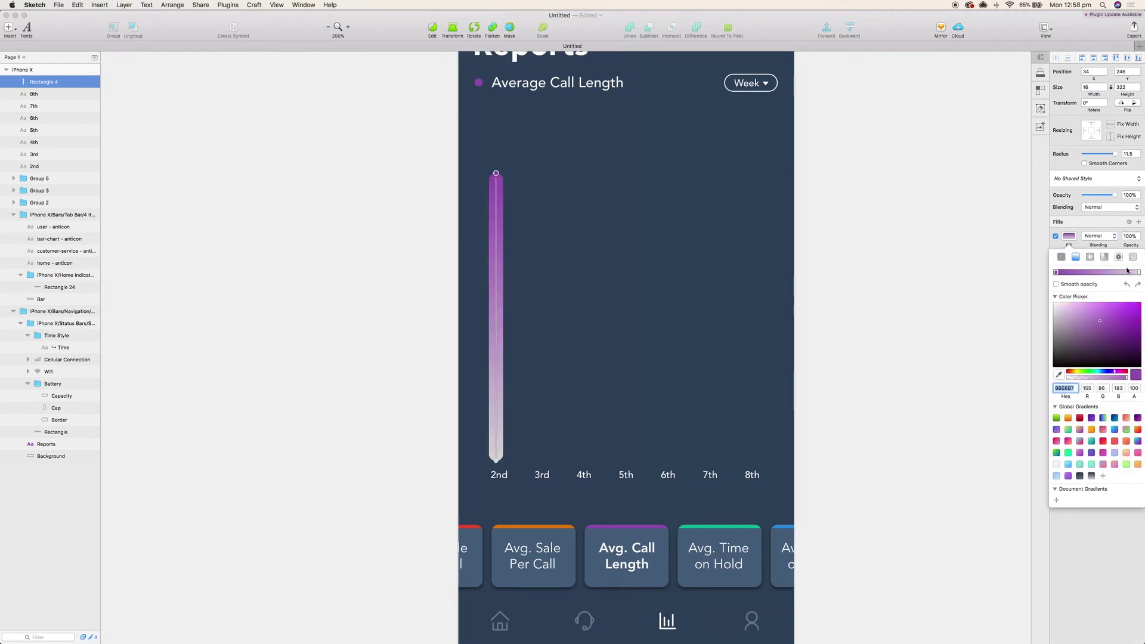
click(1139, 273)
key(ctrl+c)
click(480, 83)
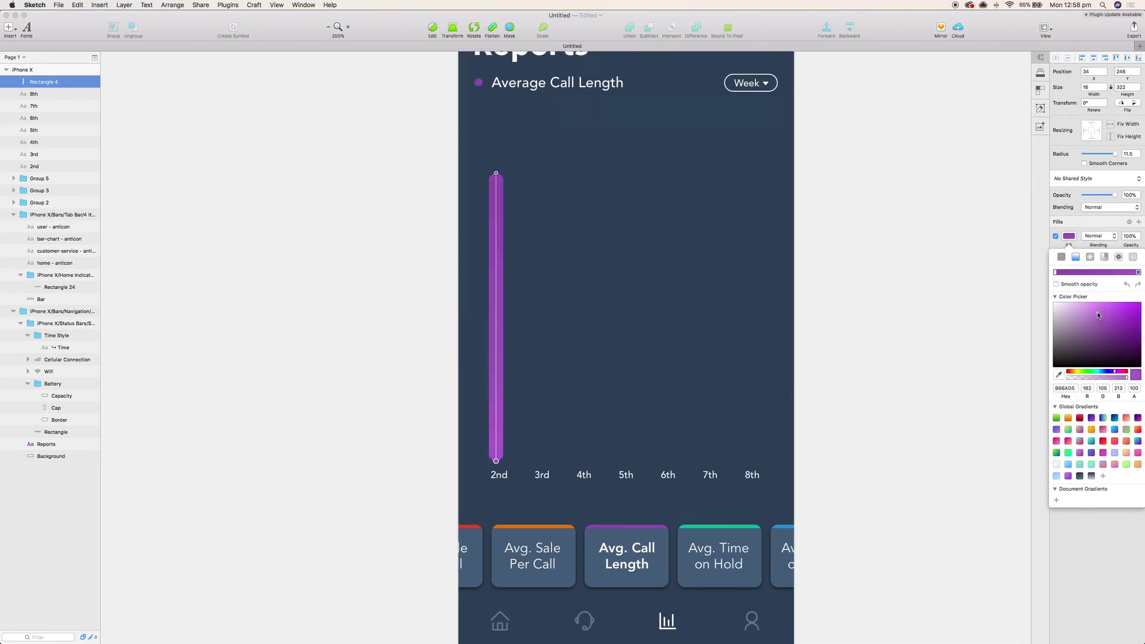
drag(1098, 315, 1094, 312)
click(867, 323)
Step: Align the bar's horizontal centre with the "2nd" label and position it just above the label at X 38, Y 244
scroll(866, 334, up, 1)
scroll(866, 334, left, 1)
drag(507, 425, 511, 425)
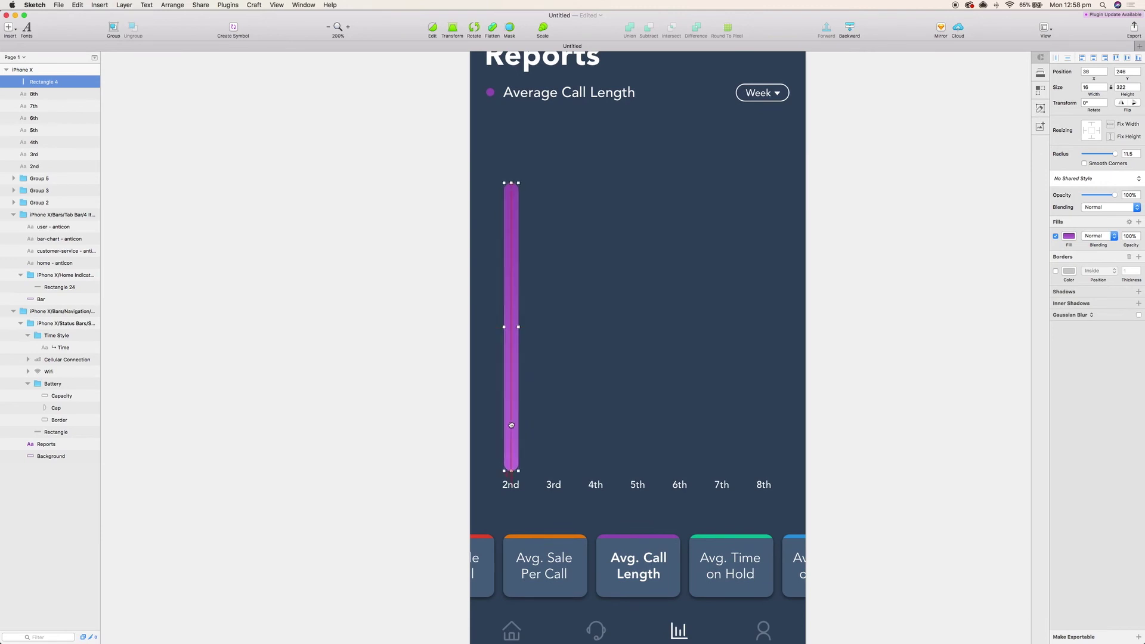
shift+click(511, 487)
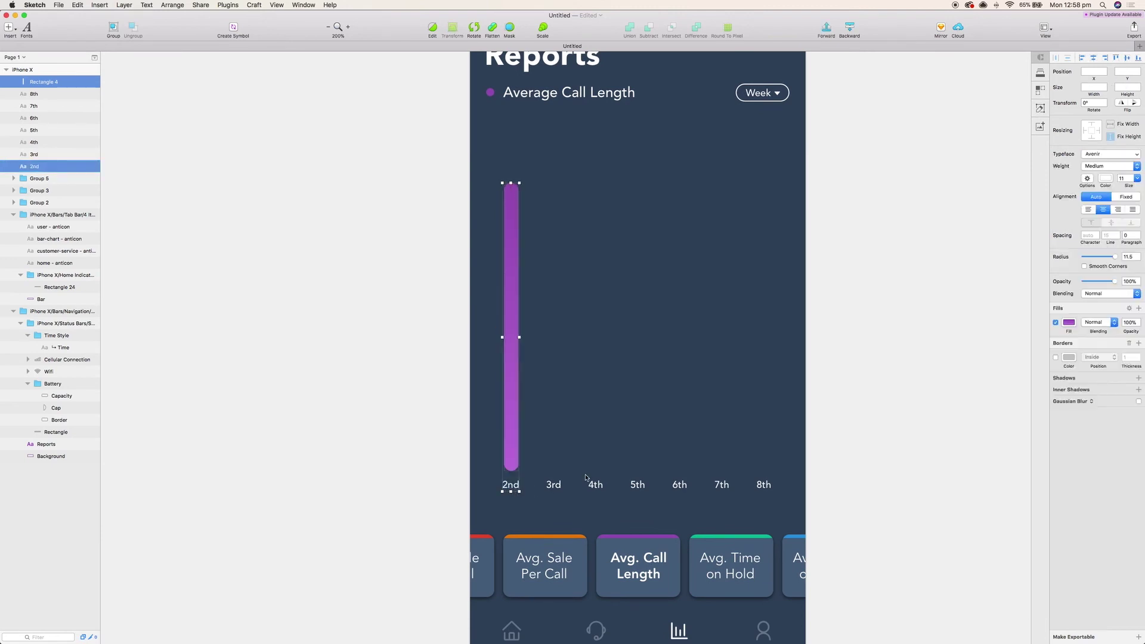
click(170, 4)
mouse_move(196, 89)
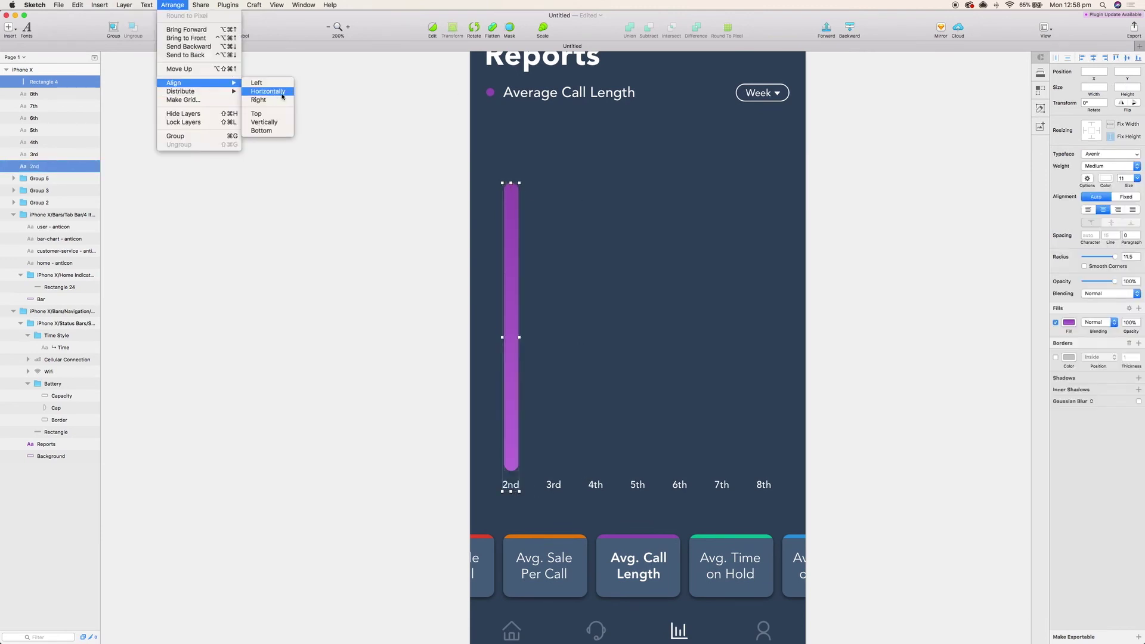
click(280, 94)
click(369, 203)
drag(384, 219, 412, 267)
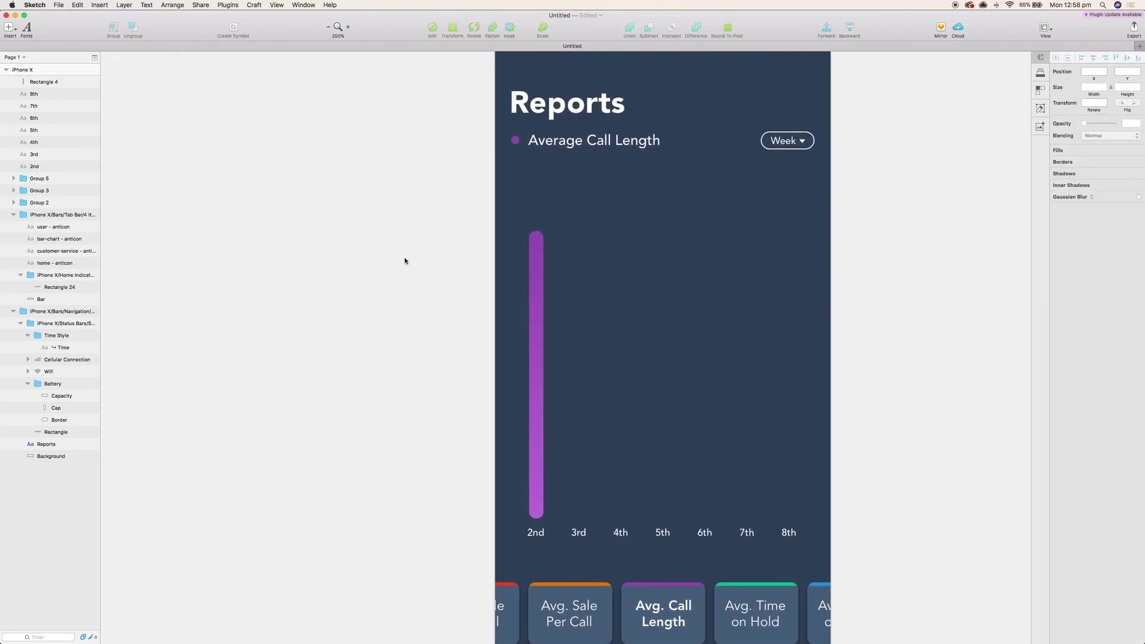
click(537, 325)
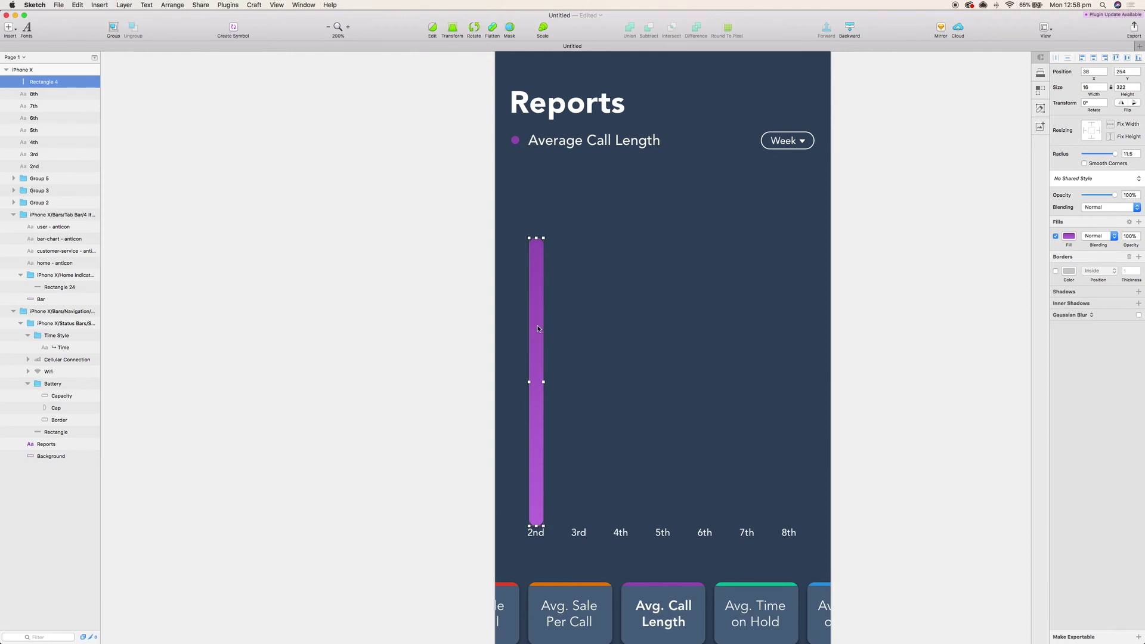
Step: Duplicate the "2nd" label and place the copy above the bar at X 36, Y 219
click(535, 538)
key(super+d)
drag(536, 534, 551, 283)
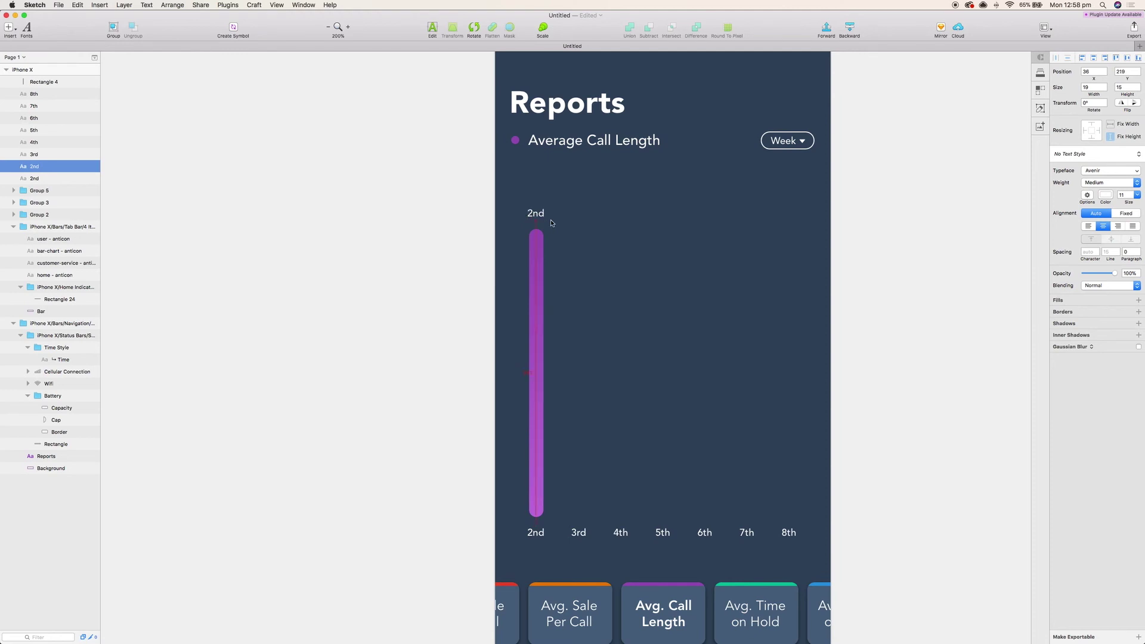
Step: Set the copied label's weight to Heavy and change its text to "5:12"
click(1109, 182)
click(1102, 197)
double_click(532, 214)
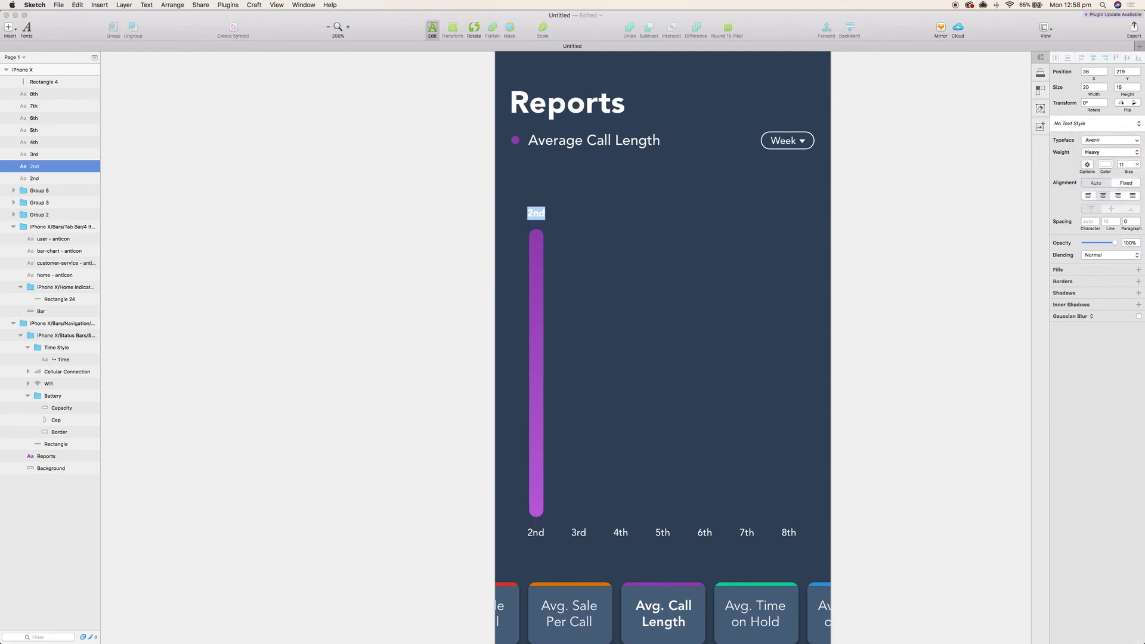
text(5:12)
key(Escape)
Step: Align the 5:12 value, the bar and the "2nd" label on a common horizontal centre
shift+click(534, 380)
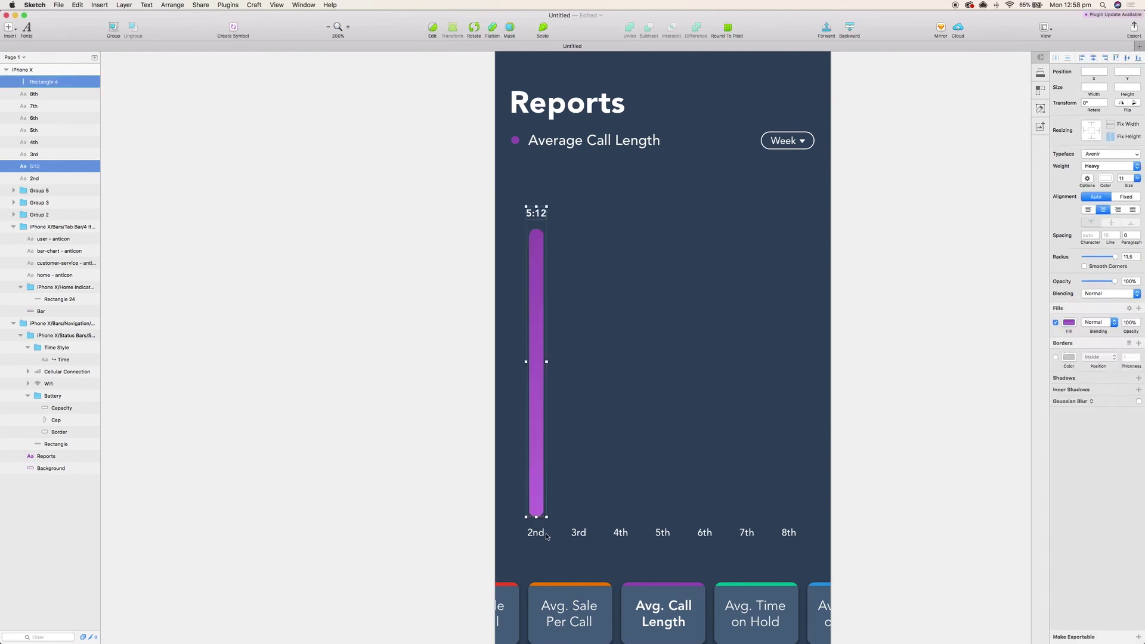
shift+click(535, 533)
click(187, 5)
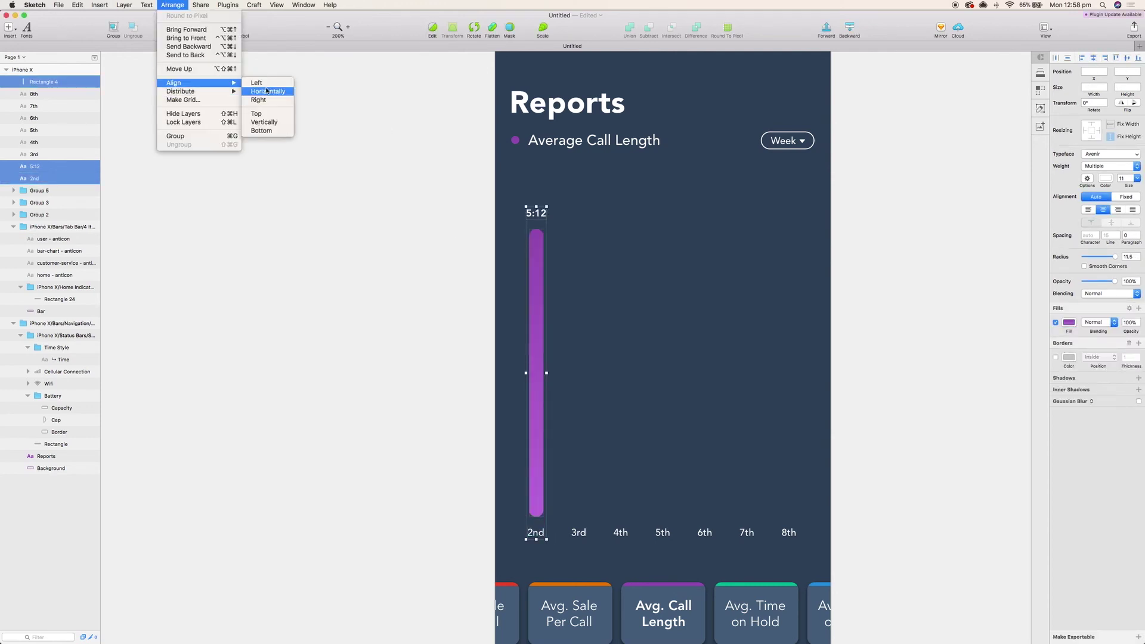
click(266, 89)
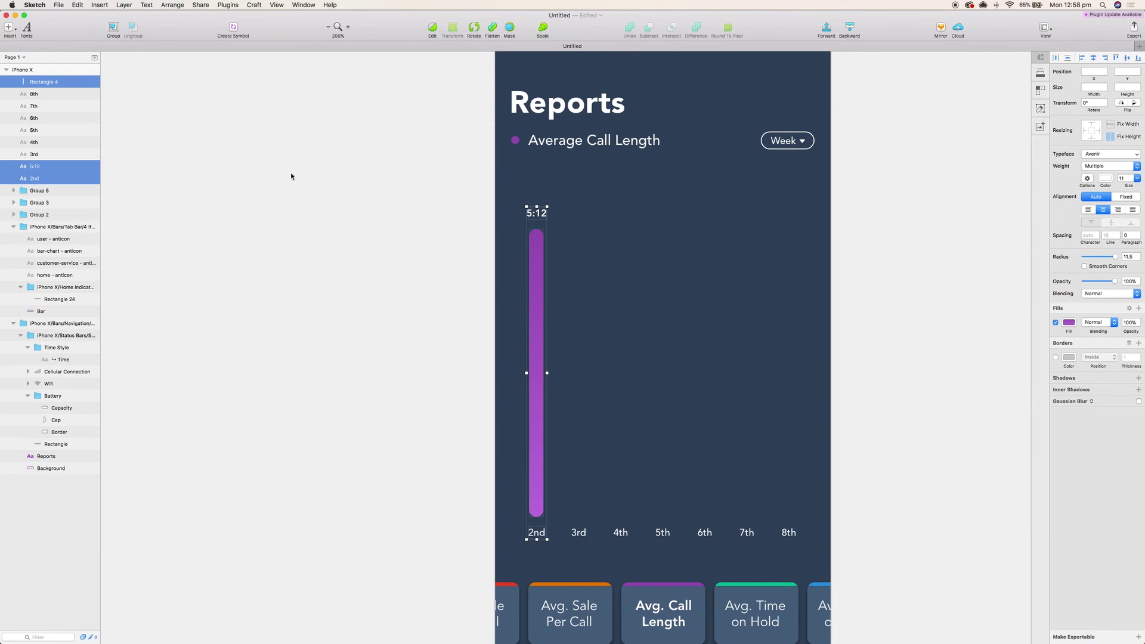
click(318, 231)
Step: Group the bar with its 5:12 value and duplicate the group above each of the 3rd to 8th date labels
click(536, 370)
shift+click(536, 214)
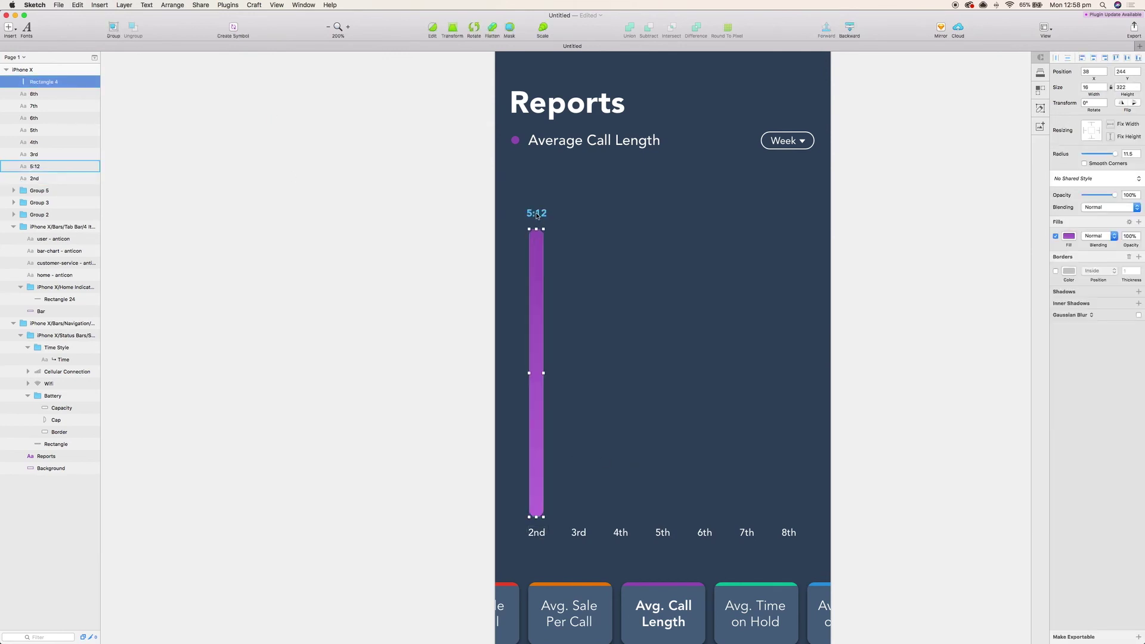
key(super+g)
drag(538, 272, 656, 276)
shift+click(662, 532)
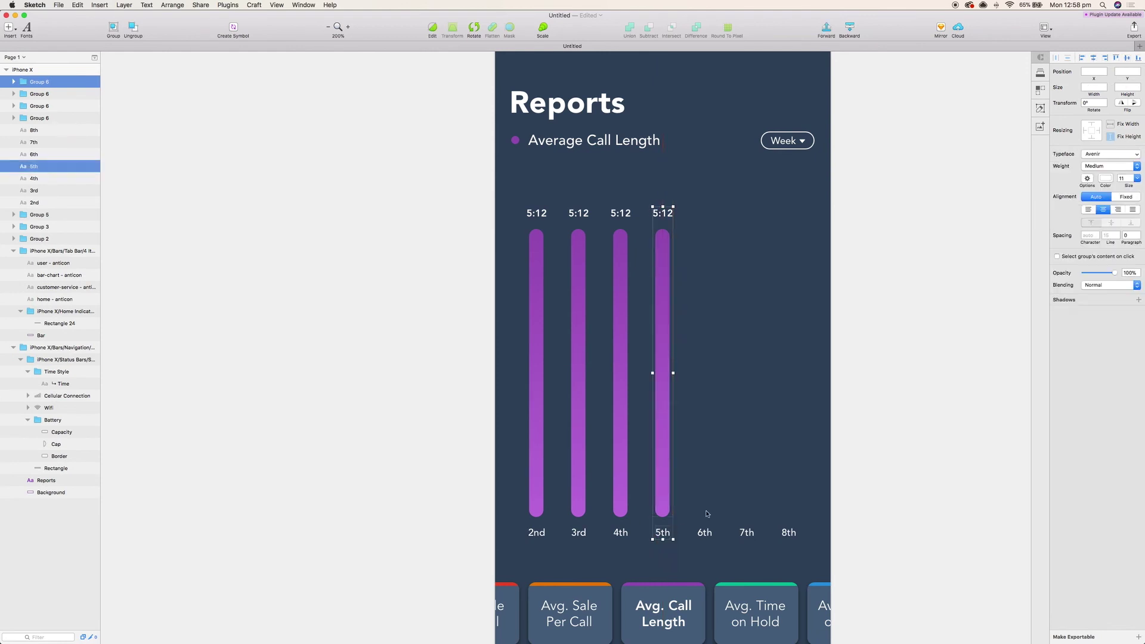
click(663, 428)
drag(663, 428, 704, 429)
key(super+d)
key(super+d)
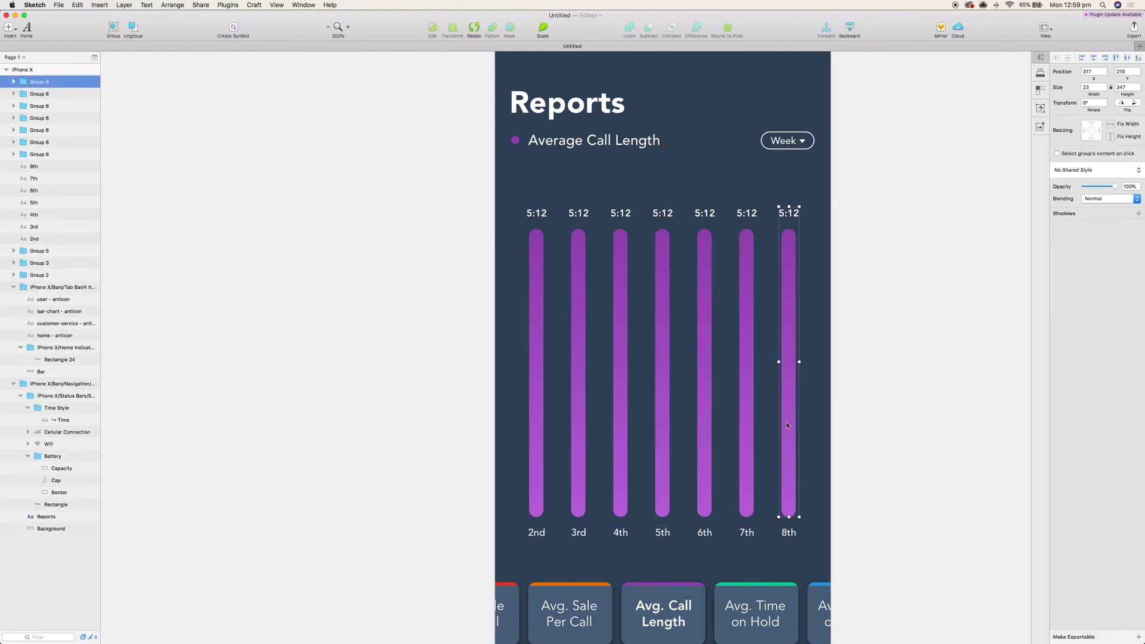
Step: Shorten the bar above 3rd from its upper end, lower its value label to sit above it, and change the value to "4:12"
click(662, 362)
click(536, 257)
double_click(576, 250)
drag(577, 229, 578, 280)
drag(578, 218, 578, 278)
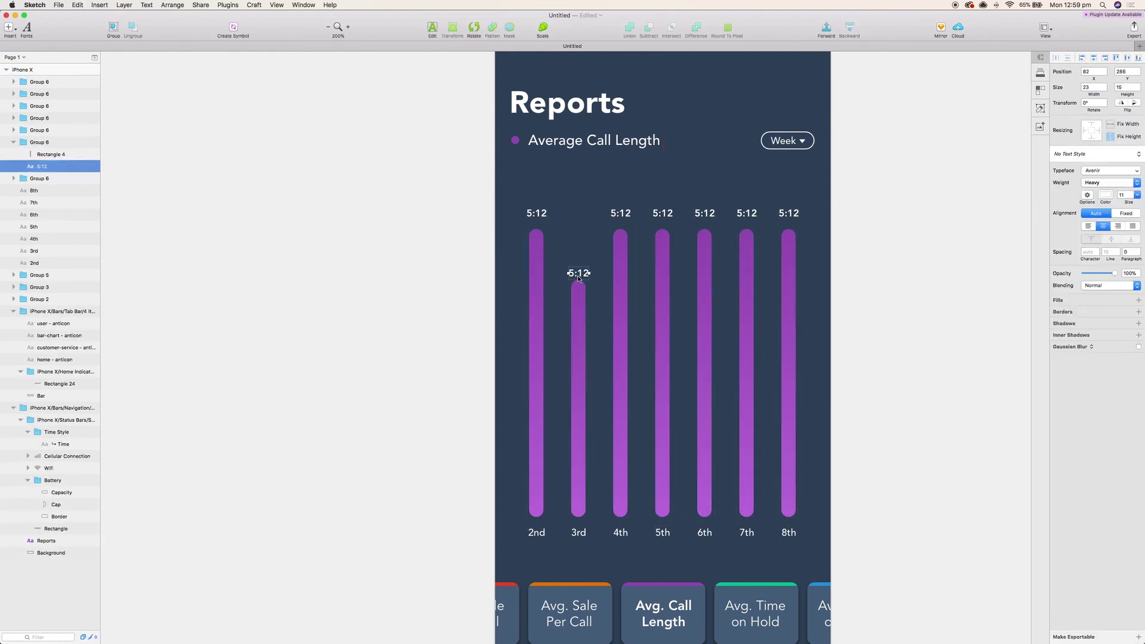
double_click(577, 264)
text(4:12)
key(Escape)
Step: Shorten the bar above 4th, with its value label just above it reading "3:12"
double_click(620, 250)
drag(620, 230, 618, 337)
double_click(620, 334)
text(3:12)
Step: Shorten the bar above 5th to about 297 px high, lower its value label to match, and change the value to "4:30"
double_click(661, 268)
drag(662, 230, 662, 250)
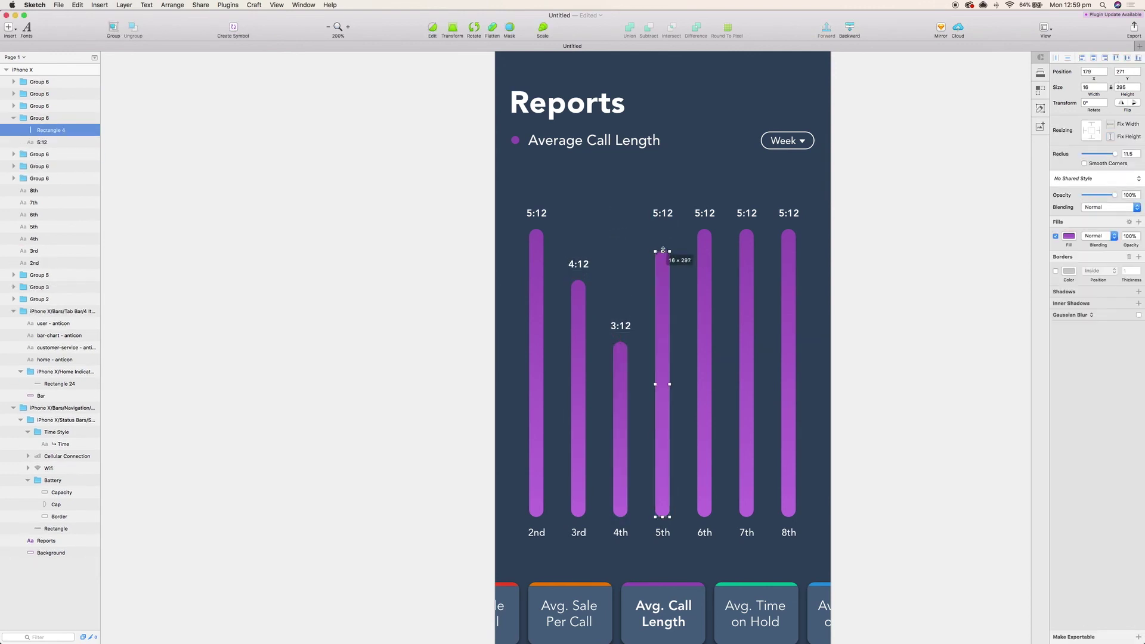
drag(663, 208, 698, 454)
double_click(662, 233)
text(4:30)
Step: Shorten the bar above 6th to a small stub, move its value label down above it, and change the value to "0:50"
double_click(704, 269)
drag(704, 212, 704, 441)
double_click(704, 440)
text(00:50)
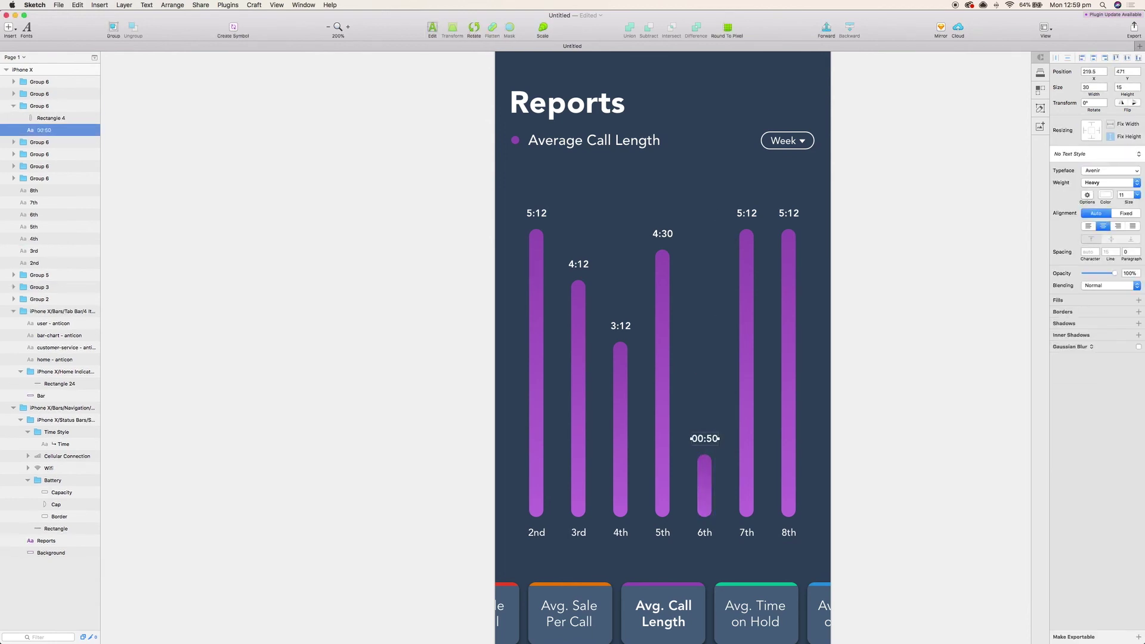
Step: Shorten the bar above 7th to about 237 px high, lower its value label to match, and change the value to "3:30"
double_click(745, 370)
drag(745, 230, 741, 310)
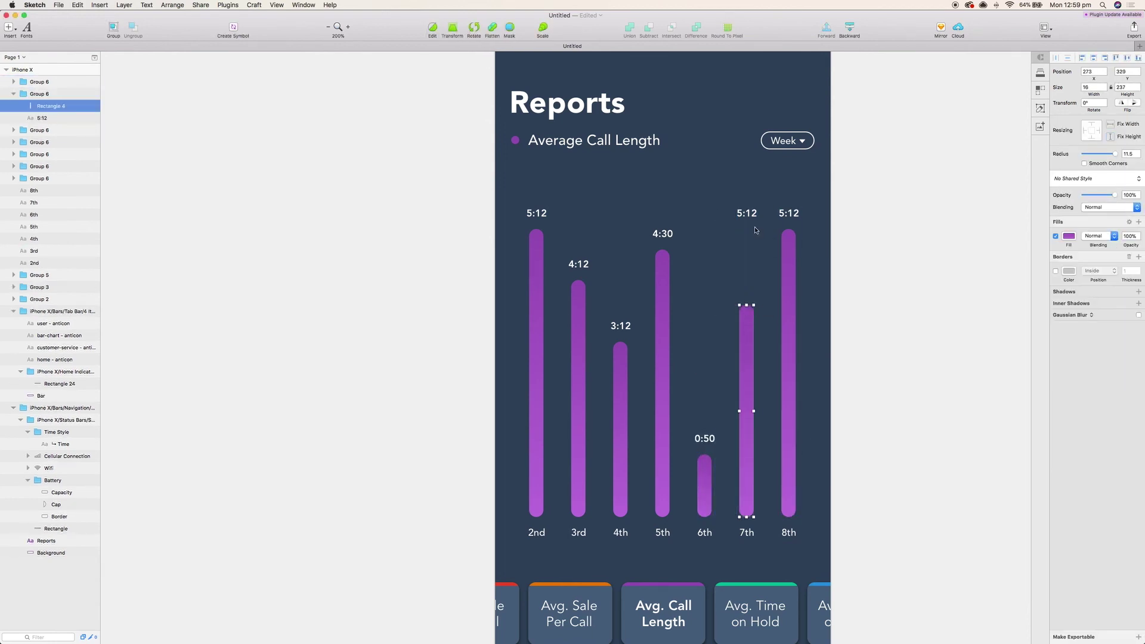
drag(746, 213, 746, 294)
double_click(747, 294)
text(3:30)
Step: Shorten the bar above 8th slightly, lower its value label to match, and change the value to "5:00"
double_click(789, 369)
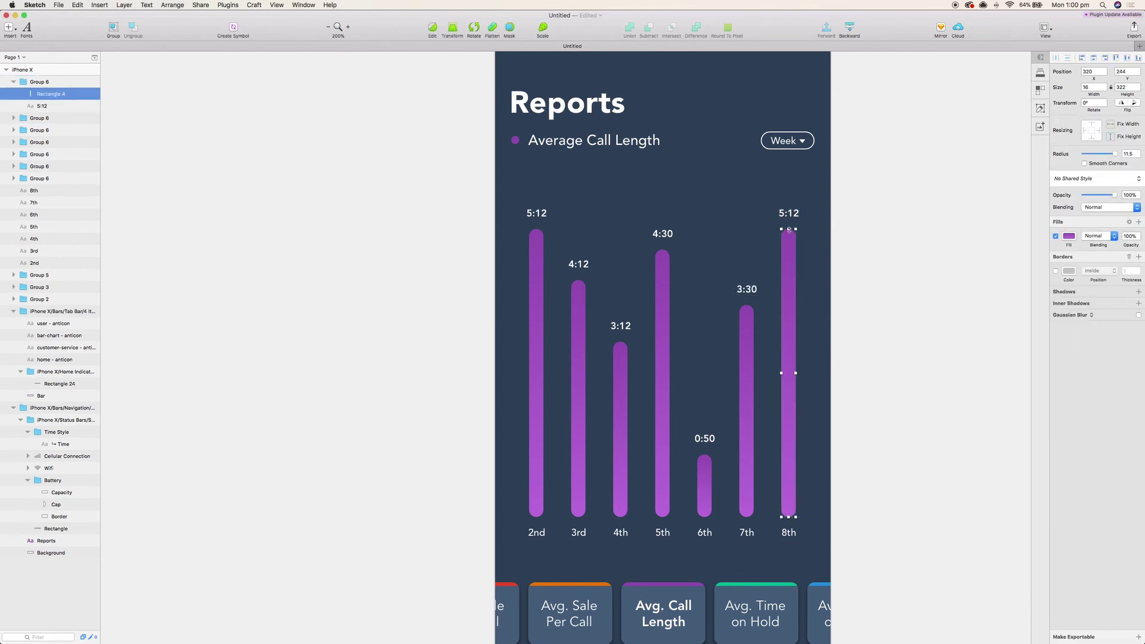
drag(789, 229, 788, 240)
drag(788, 214, 788, 224)
double_click(788, 224)
text(5:00)
click(878, 270)
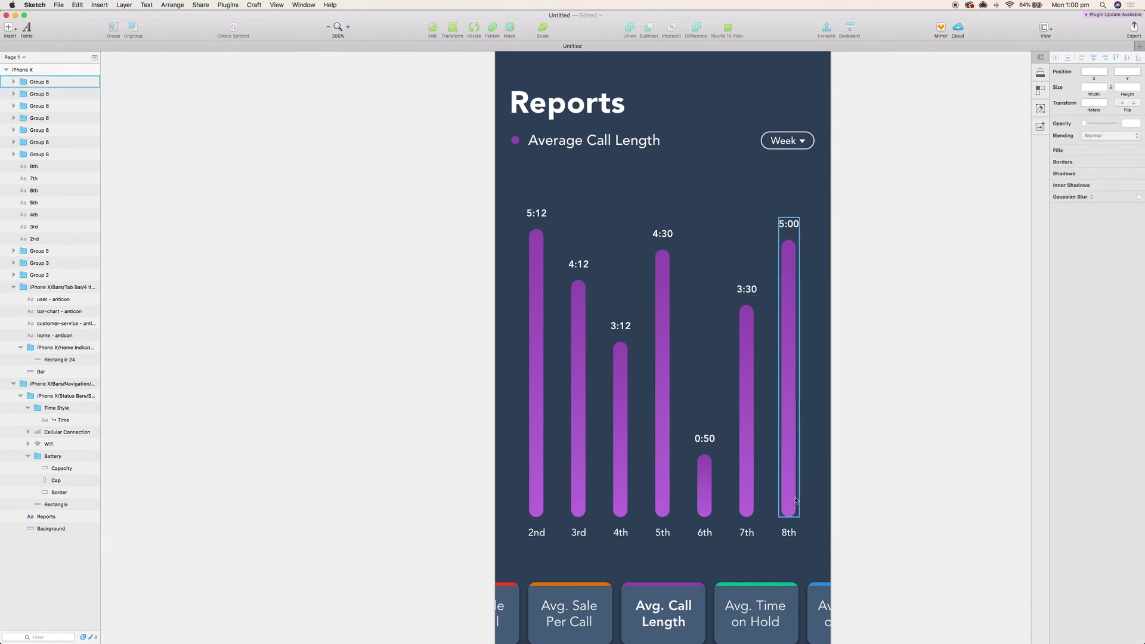
Step: Group each of the seven date labels, from 8th back to 2nd, with the bar and value above it
click(788, 532)
shift+click(788, 510)
key(super+g)
click(746, 532)
shift+click(746, 510)
key(super+g)
click(704, 531)
shift+click(705, 508)
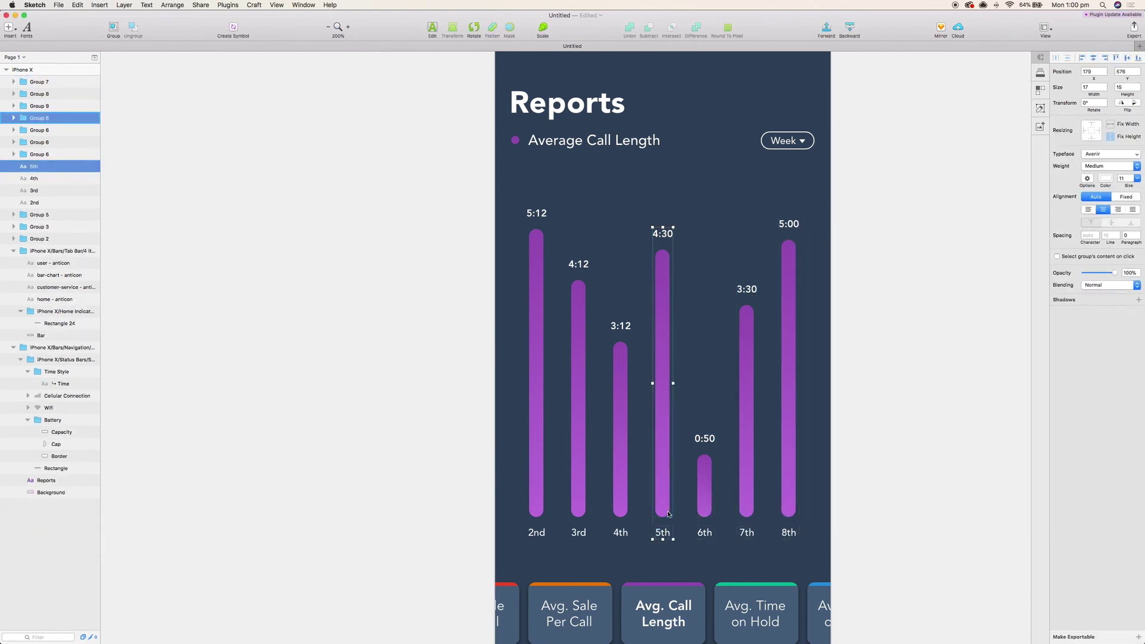
key(super+g)
click(620, 532)
shift+click(620, 509)
key(super+g)
click(578, 531)
shift+click(577, 508)
key(super+g)
click(534, 532)
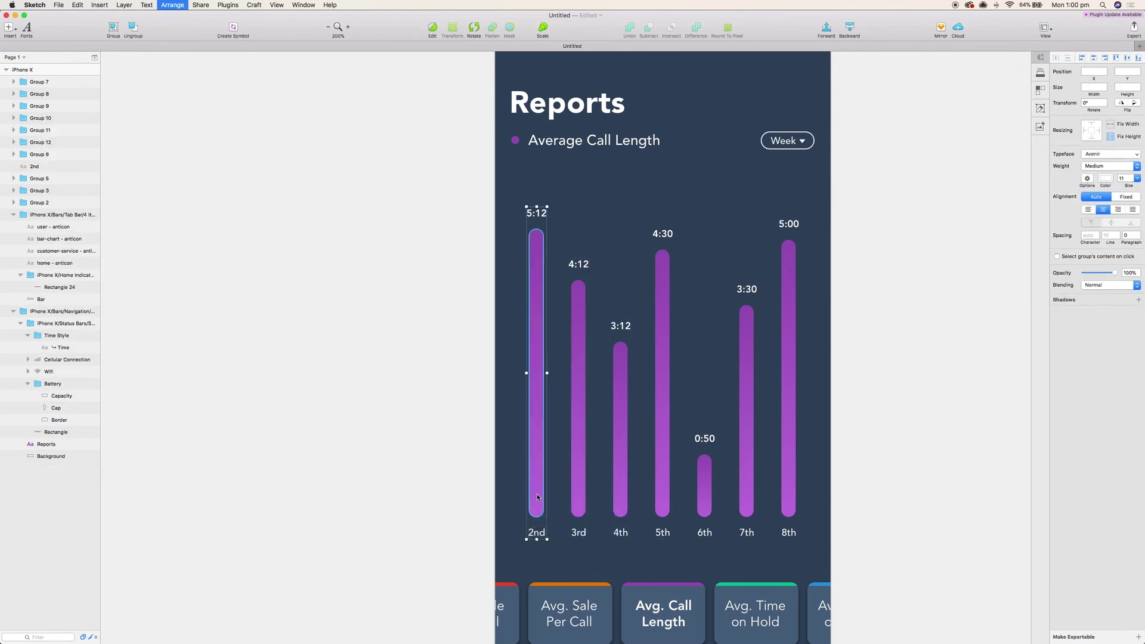
key(super+g)
Step: Nudge the 3rd to 8th bar groups progressively further right to widen the chart with even gaps between the bars
click(578, 480)
key(Right)
key(Right)
click(613, 481)
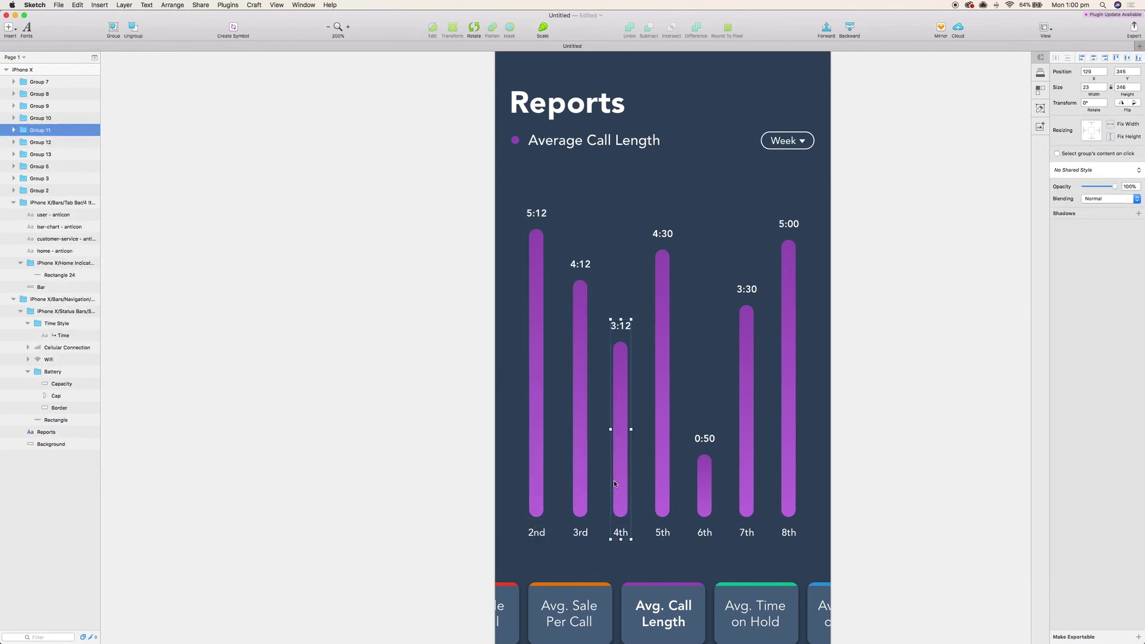
key(Right)
key(Right)
click(662, 477)
key(Right)
key(Right)
click(704, 477)
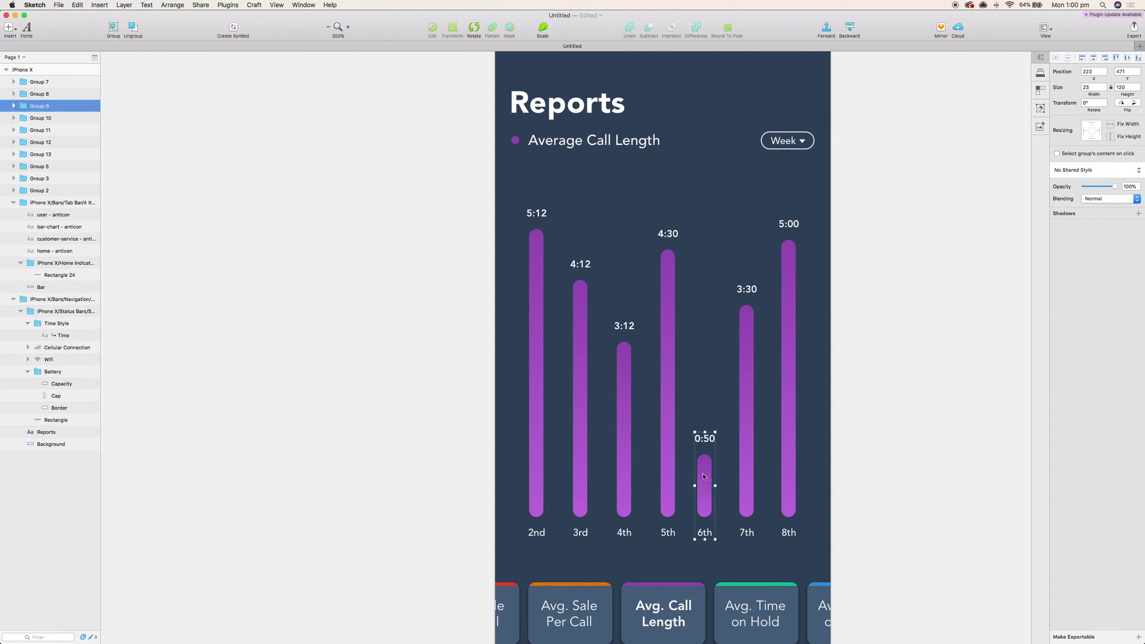
key(Right)
key(Right)
click(746, 409)
key(Right)
key(Right)
click(787, 448)
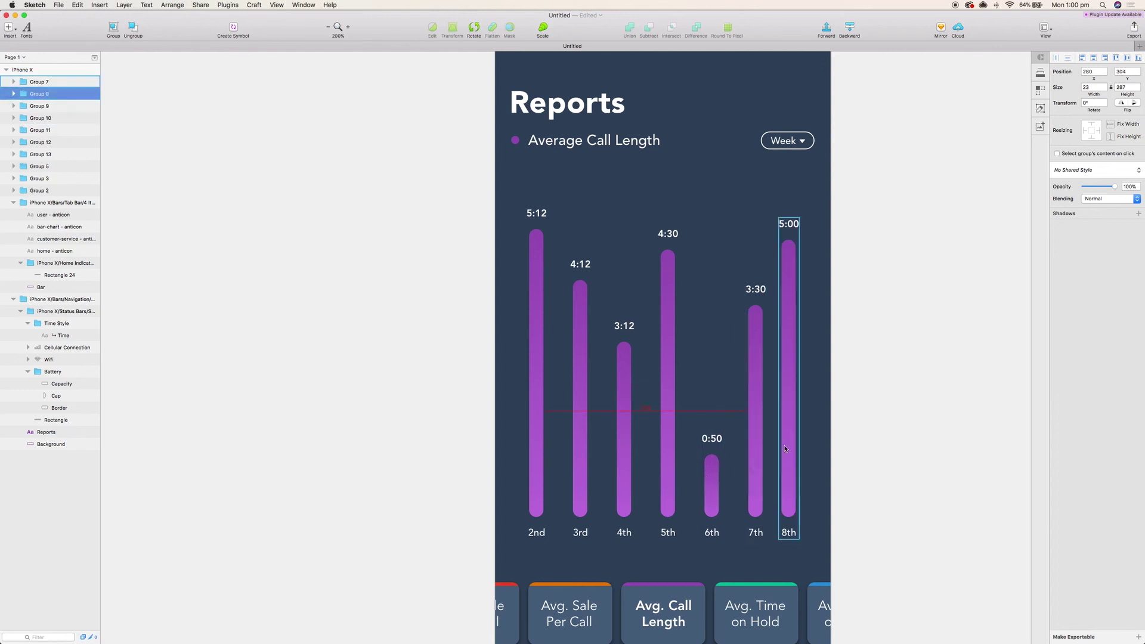
key(Right)
key(Right)
key(Right)
key(Right)
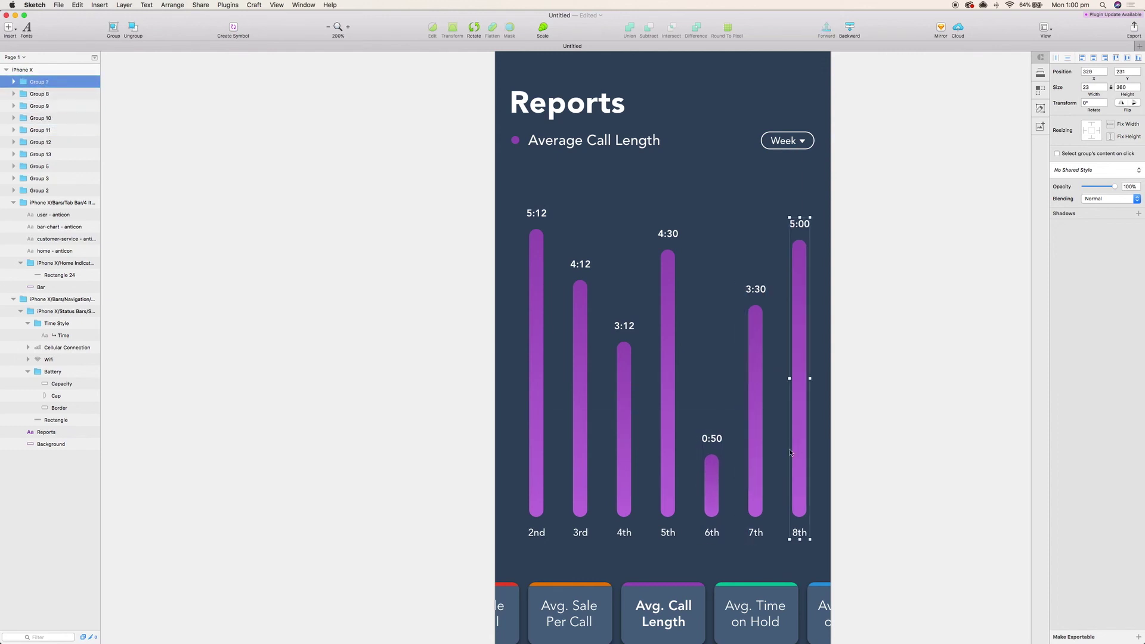
Step: Group all seven bar columns from 2nd to 8th and center the group horizontally on the artboard
shift+click(755, 453)
shift+click(711, 477)
shift+click(664, 469)
shift+click(623, 471)
shift+click(583, 471)
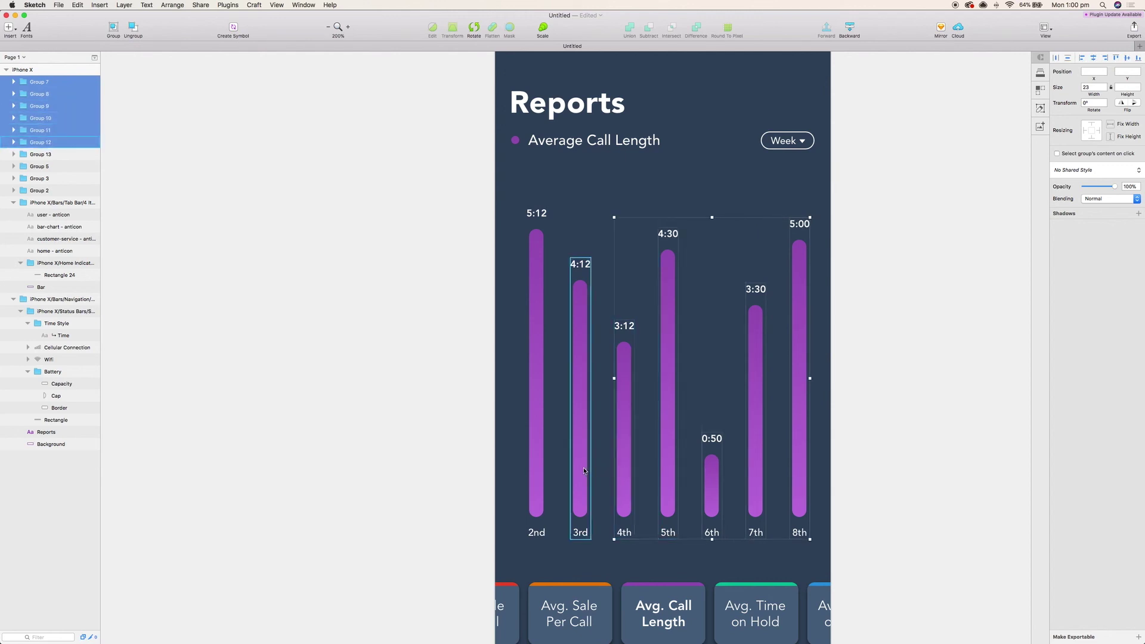
shift+click(537, 465)
key(super+g)
click(180, 4)
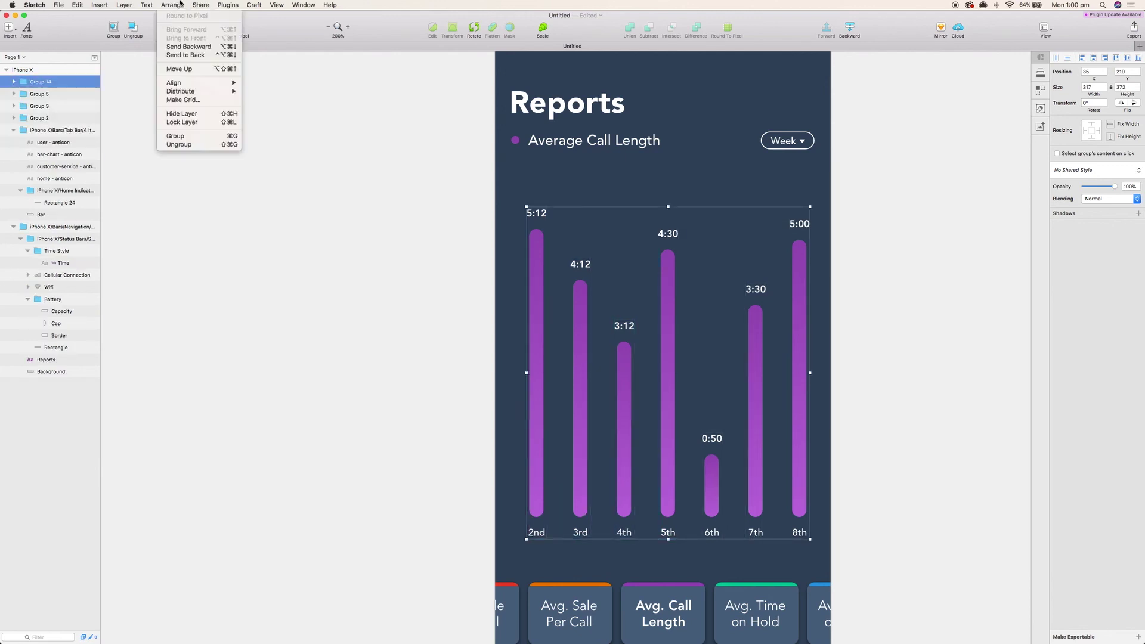
mouse_move(200, 83)
click(268, 90)
click(391, 240)
Step: Rename the artboard reports-call-length and duplicate it
key(super+0)
drag(448, 333, 418, 333)
click(519, 185)
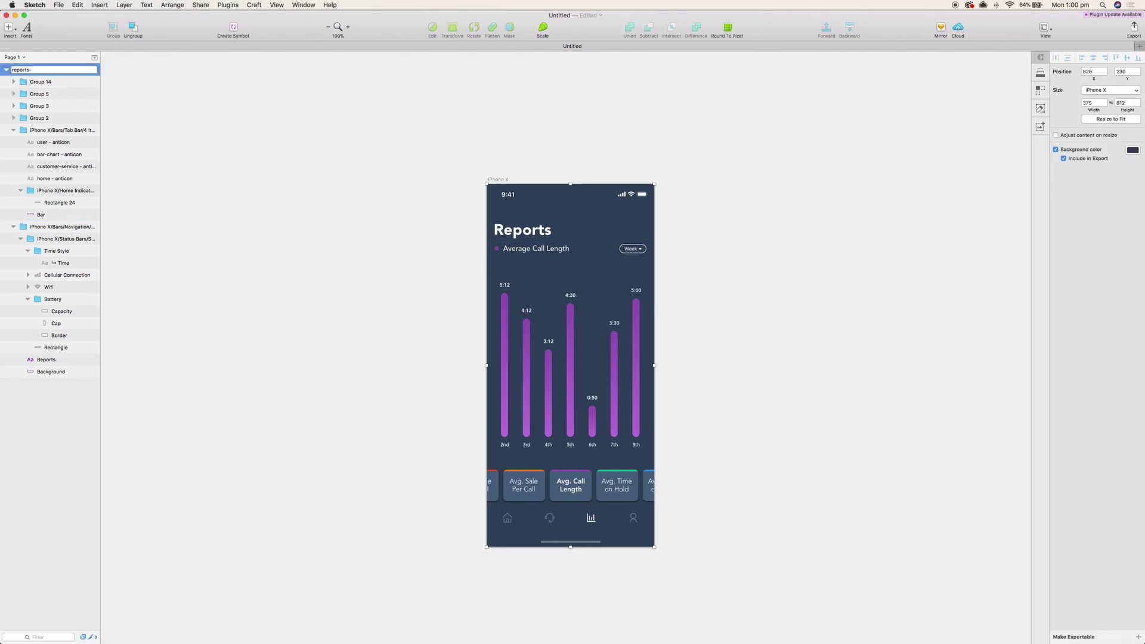
text(h)
key(Return)
key(super+d)
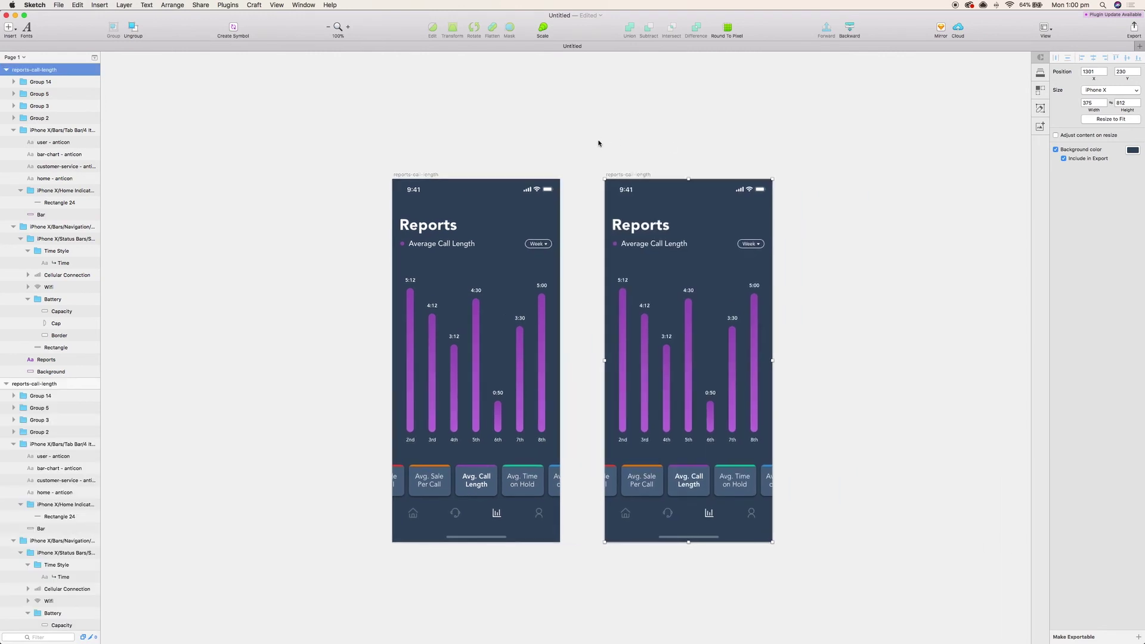
Step: On the duplicated screen, swap the positions of the Avg. Call Length and Avg. Time on Hold cards
key(super+equal)
click(700, 447)
double_click(699, 447)
drag(700, 447, 623, 463)
Step: Set the Avg. Time on Hold card text to Heavy weight and the Avg. Call Length card text to Book
double_click(624, 464)
click(1109, 182)
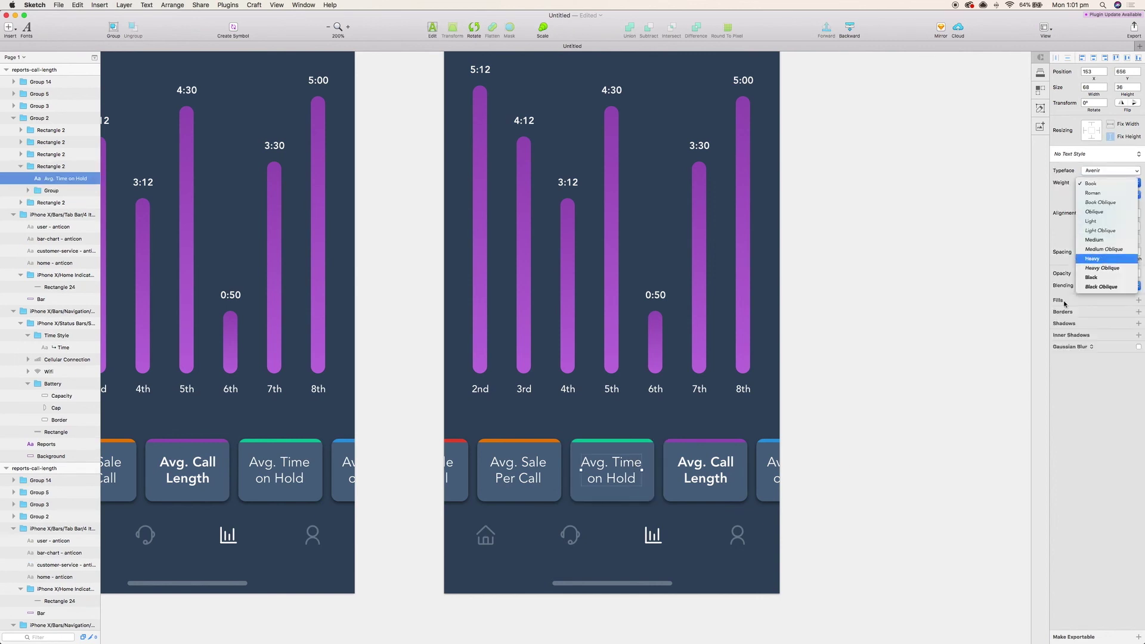
click(1106, 260)
double_click(706, 468)
click(1109, 182)
click(1094, 116)
click(1108, 182)
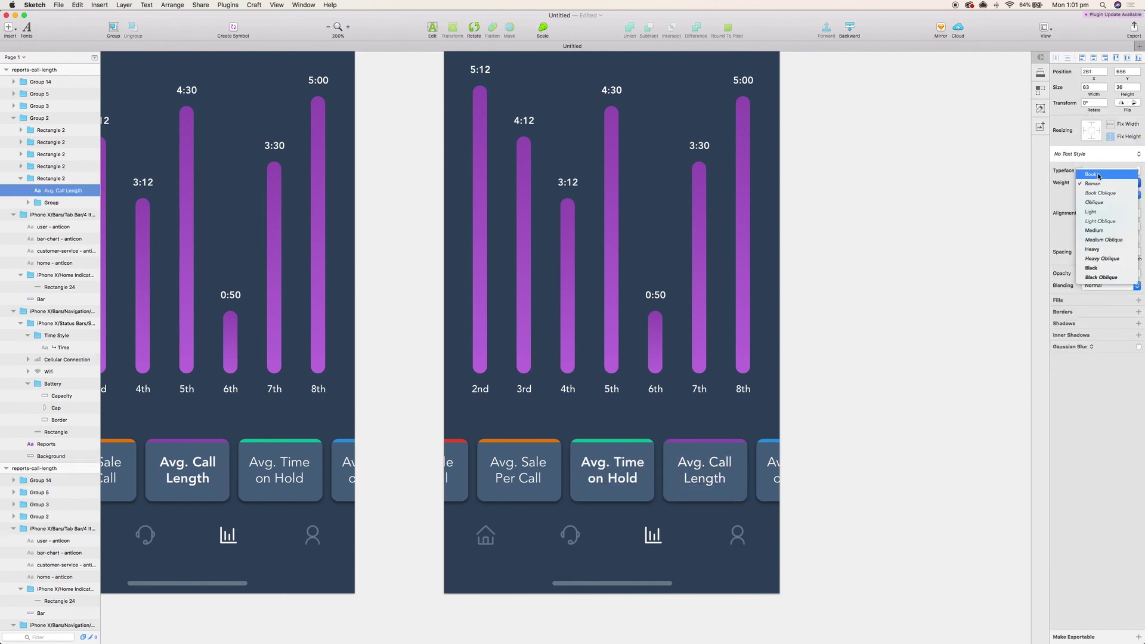
click(1092, 174)
Step: Recolour the legend dot on the duplicated screen with the green of the Avg. Time on Hold card
click(893, 319)
scroll(893, 334, up, 3)
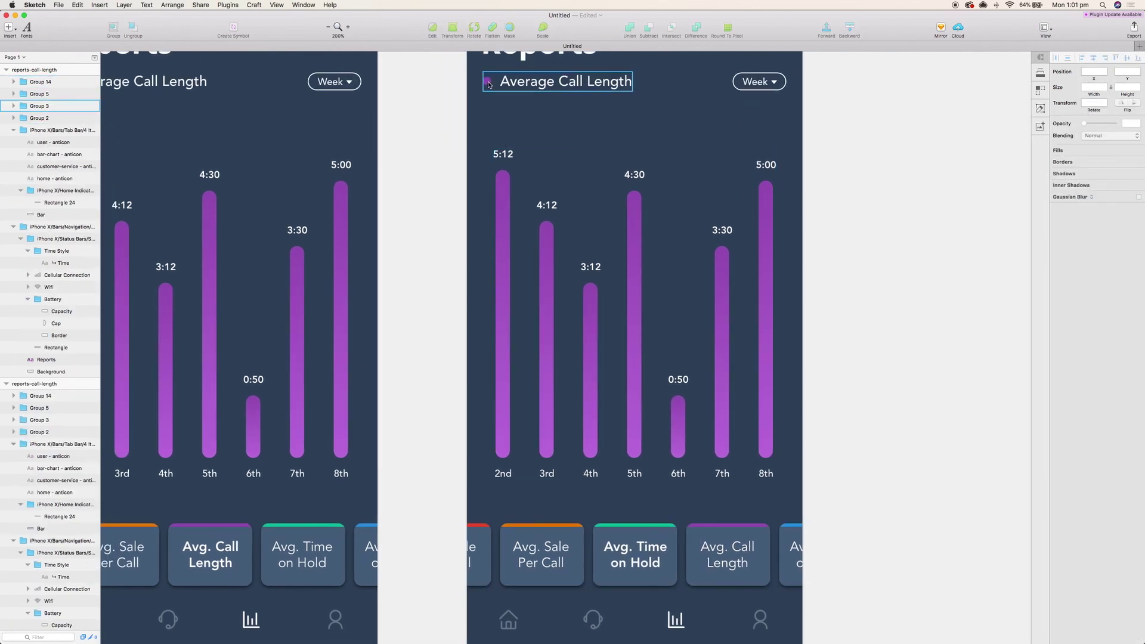
click(489, 83)
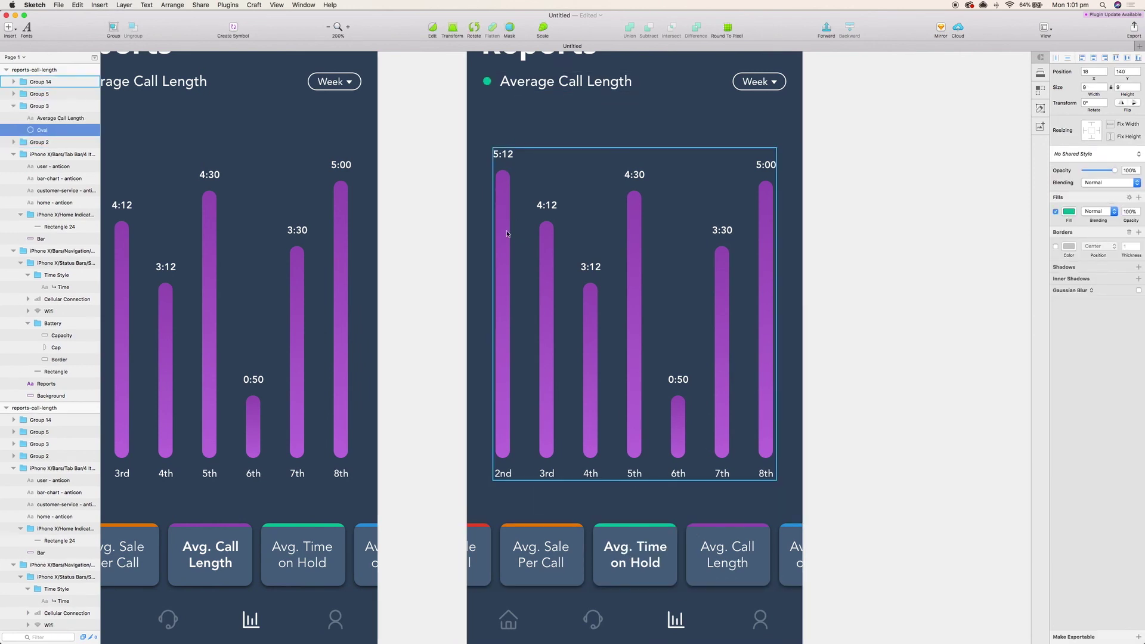
Step: Give the 2nd bar a gradient from the Time on Hold card's green to 00FFD2 and save it as a document gradient
click(502, 256)
double_click(502, 257)
double_click(504, 274)
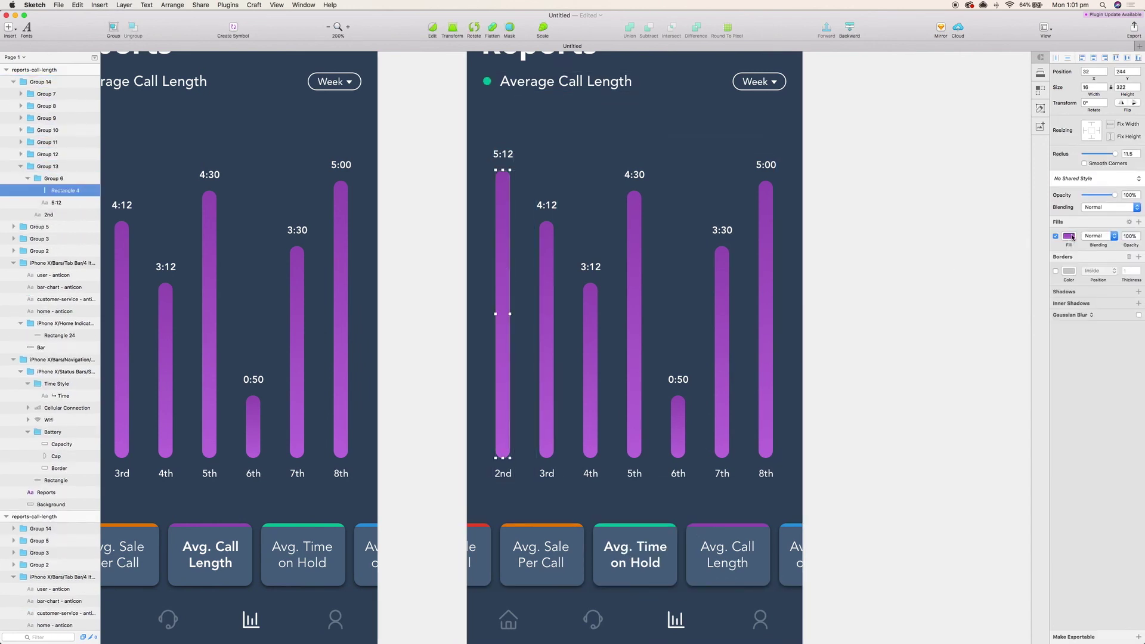
click(1070, 236)
key(ctrl+c)
click(613, 525)
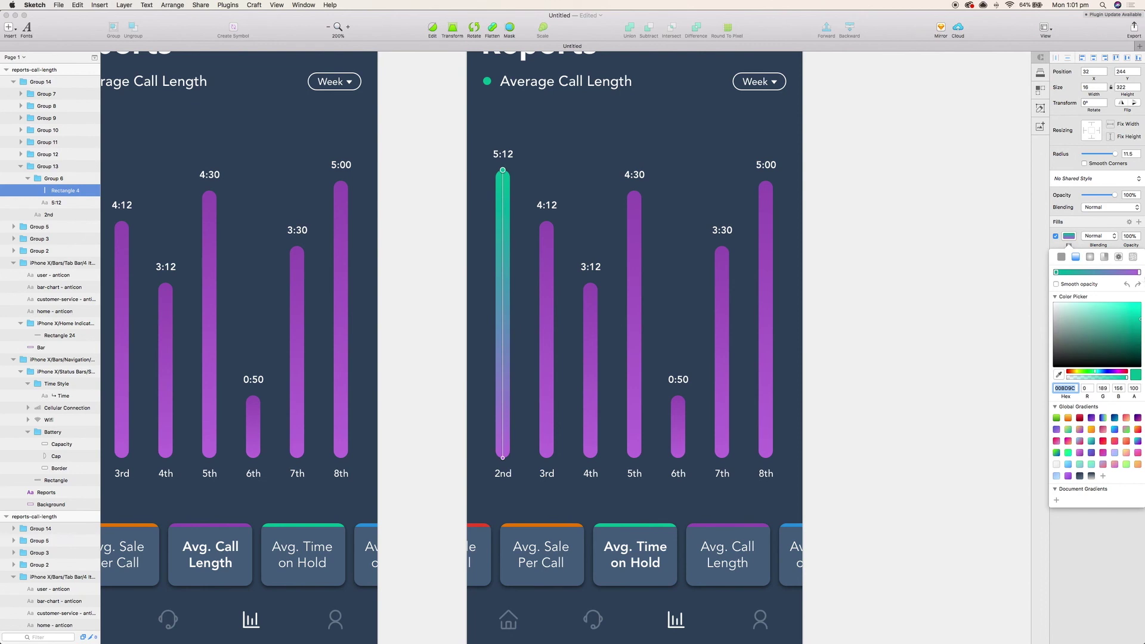
drag(1139, 319, 1142, 302)
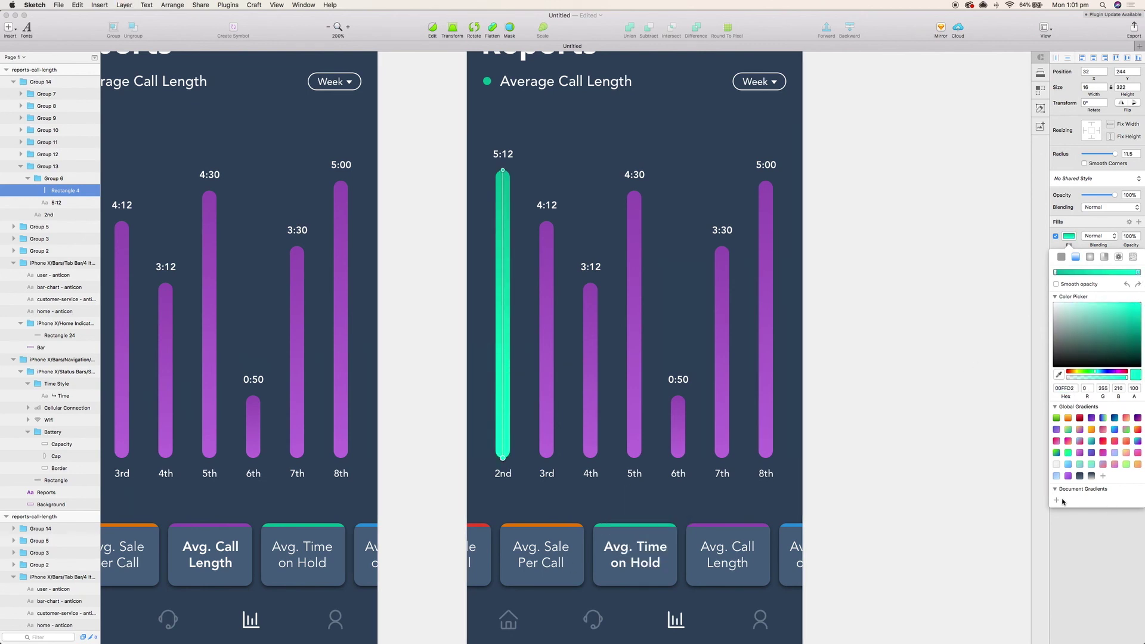
Step: Expand the nested groups of the 4th to 8th bars in the layer list to expose their bar rectangles
scroll(567, 352, left, 2)
click(567, 352)
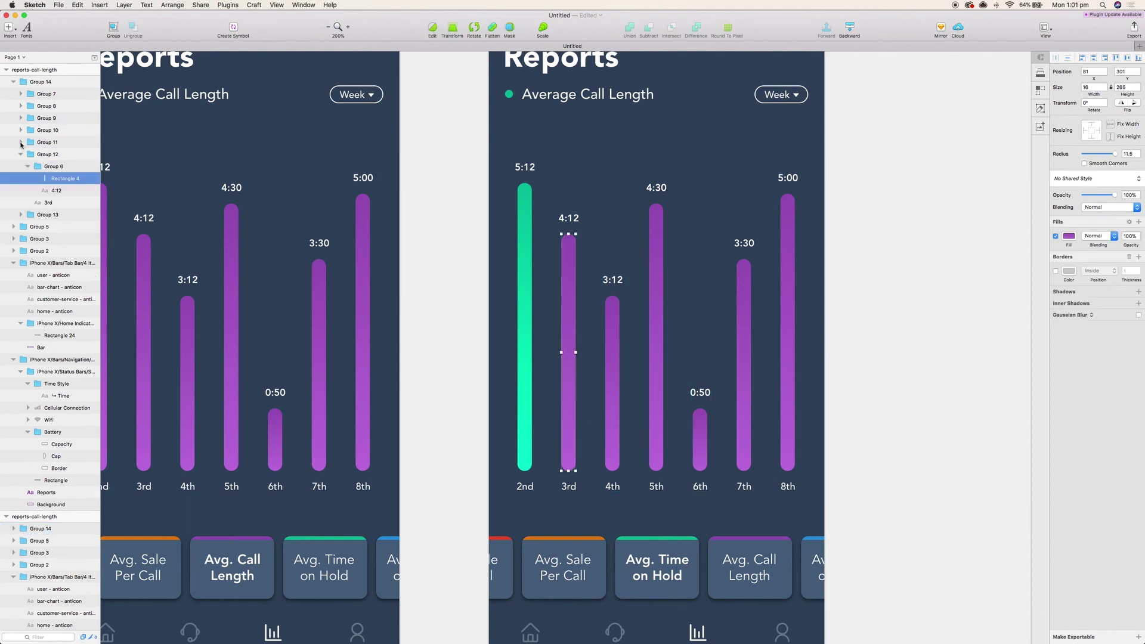
click(21, 142)
click(21, 130)
click(21, 117)
click(21, 105)
click(21, 94)
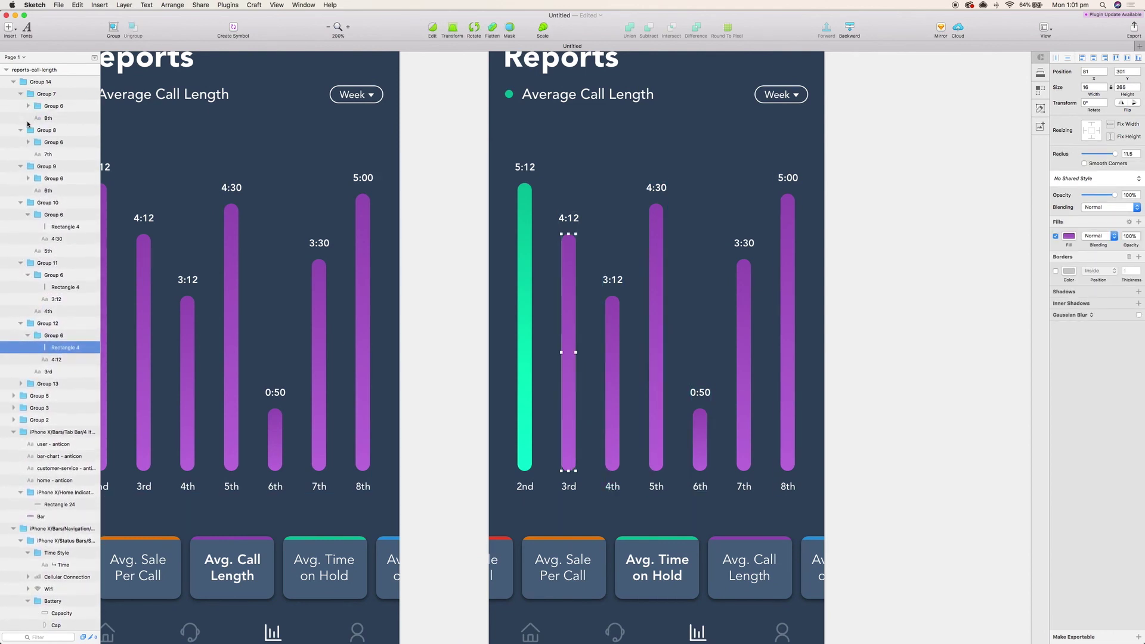
click(27, 105)
click(27, 167)
click(31, 226)
click(27, 262)
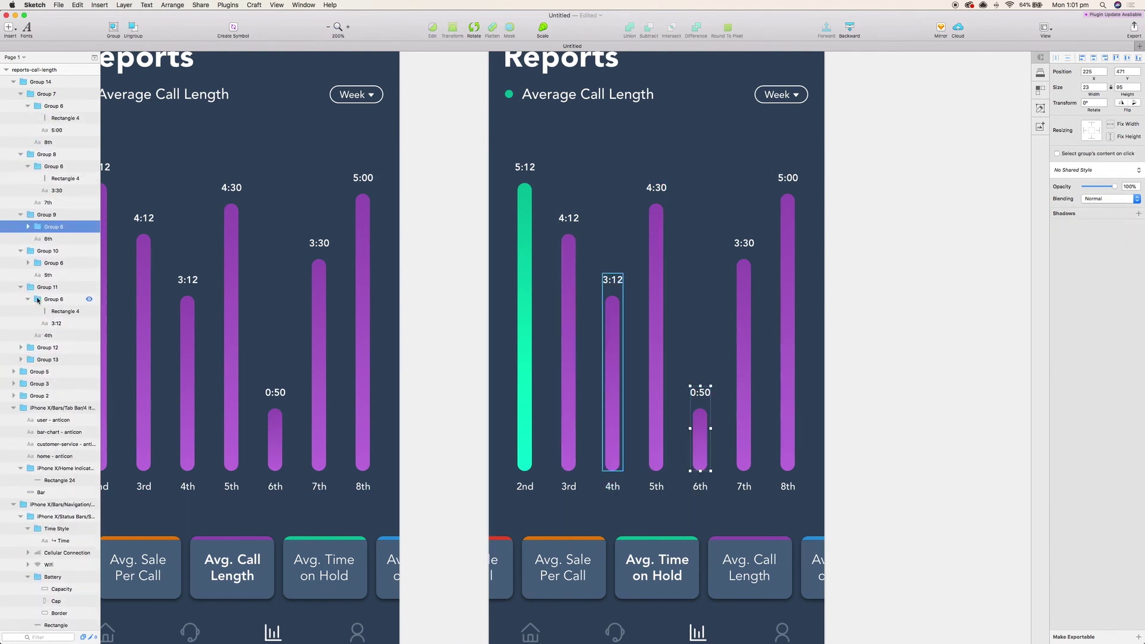
click(28, 263)
click(28, 226)
Step: Select the bar rectangles of the 3rd to 8th columns together and apply the saved green document gradient to them
click(64, 117)
shift+click(64, 178)
shift+click(64, 238)
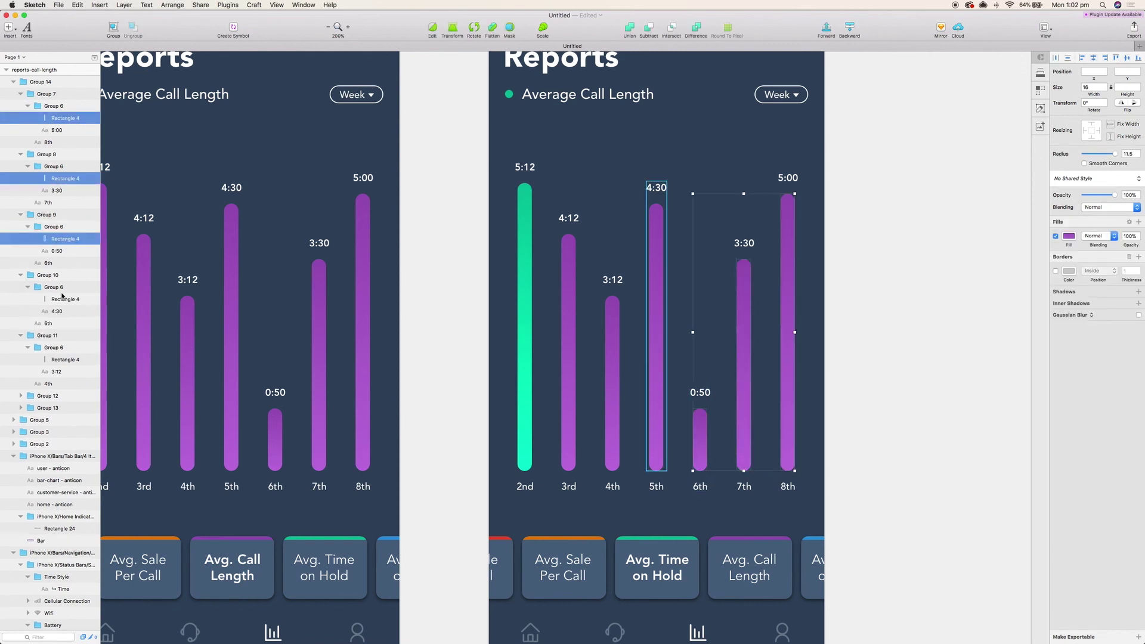
shift+click(63, 298)
shift+click(66, 359)
click(21, 395)
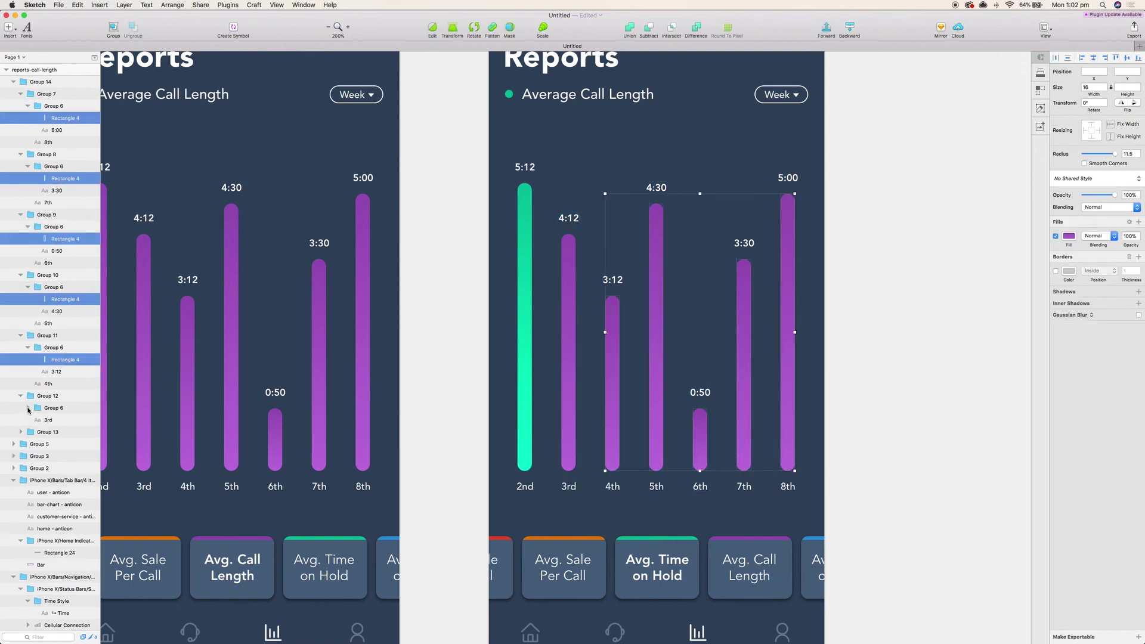
click(28, 407)
shift+click(64, 420)
click(1071, 238)
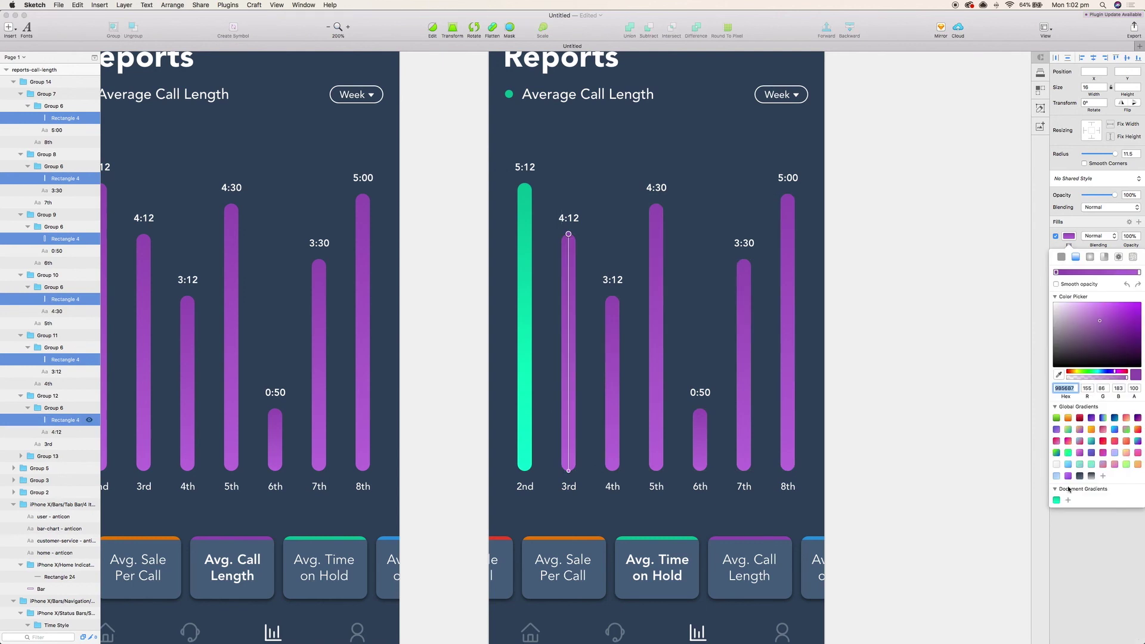
click(1059, 498)
click(950, 426)
key(super+minus)
drag(941, 279, 955, 279)
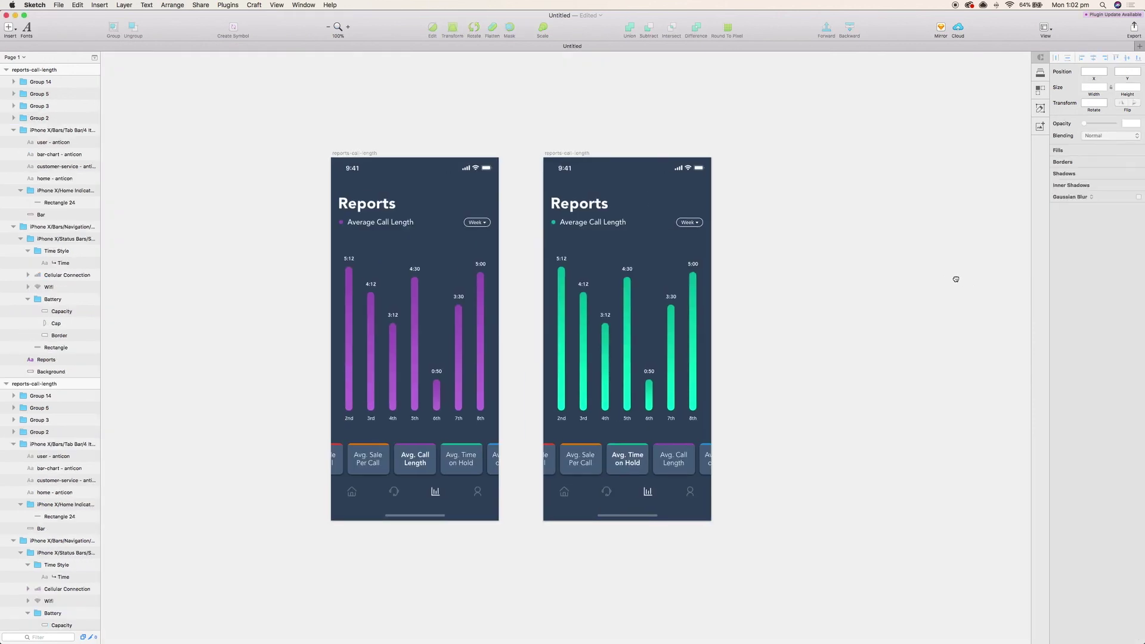